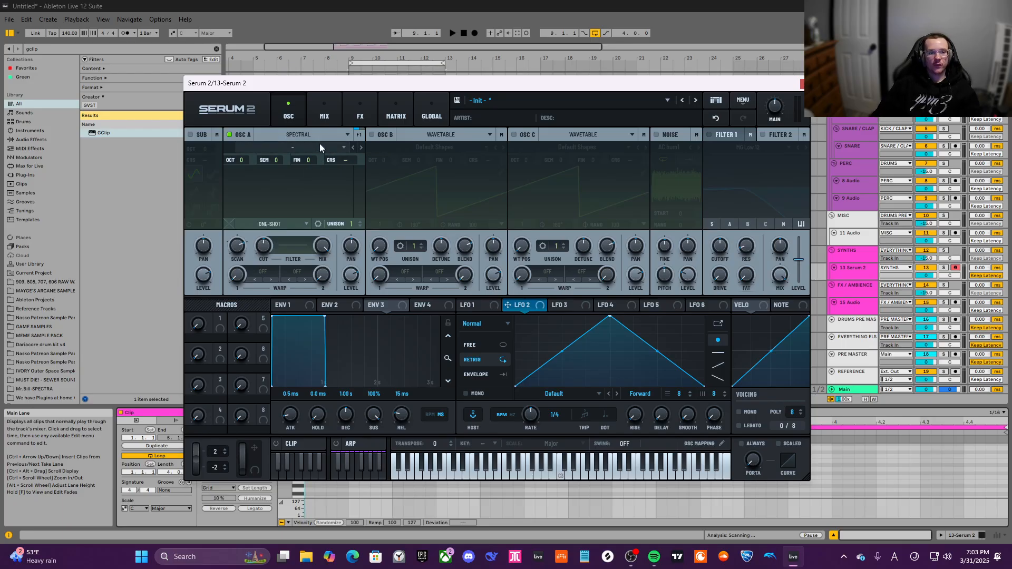
Load the SCROWL wavetable from the user folder Glorkglunk Wavetables into spectral oscillator A
{"action": "left_click", "coordinate": [319, 146]}
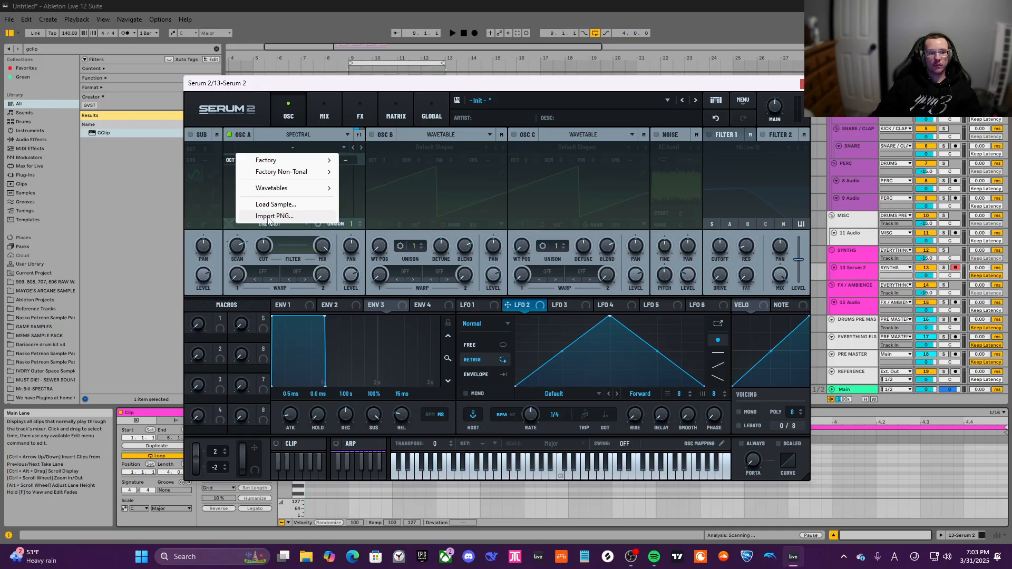
{"action": "mouse_move", "coordinate": [279, 192]}
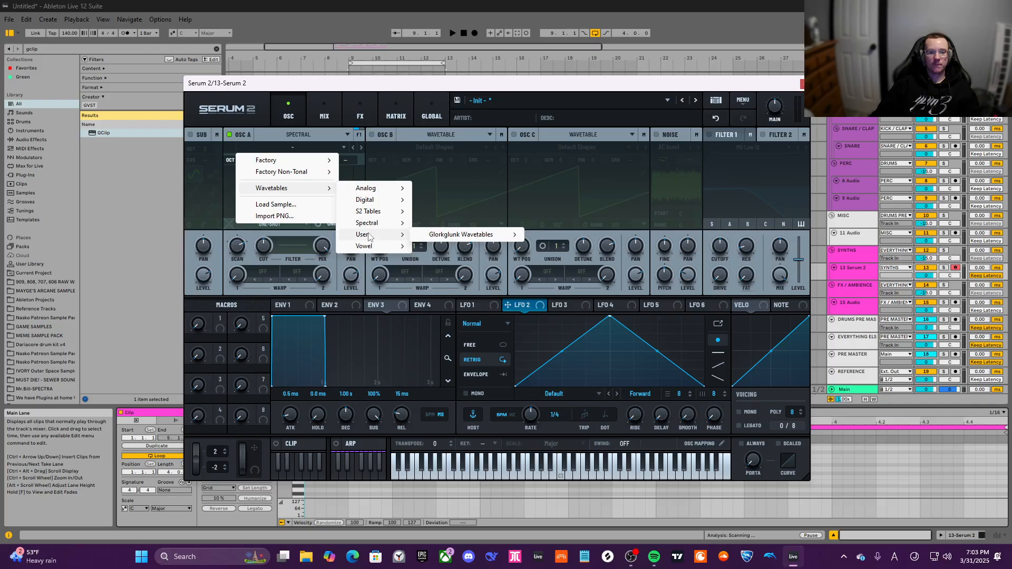
{"action": "mouse_move", "coordinate": [369, 238]}
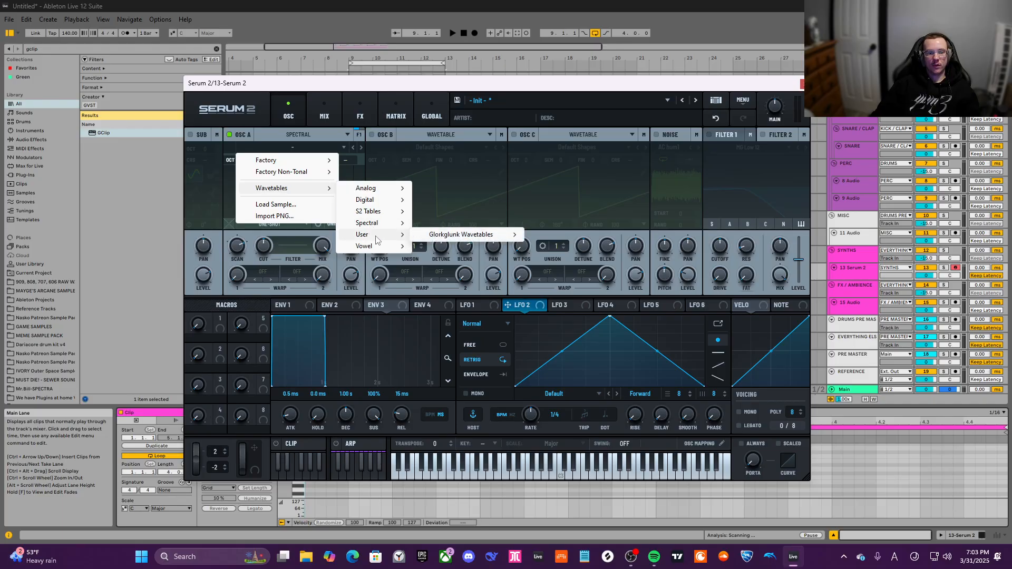
{"action": "mouse_move", "coordinate": [470, 236]}
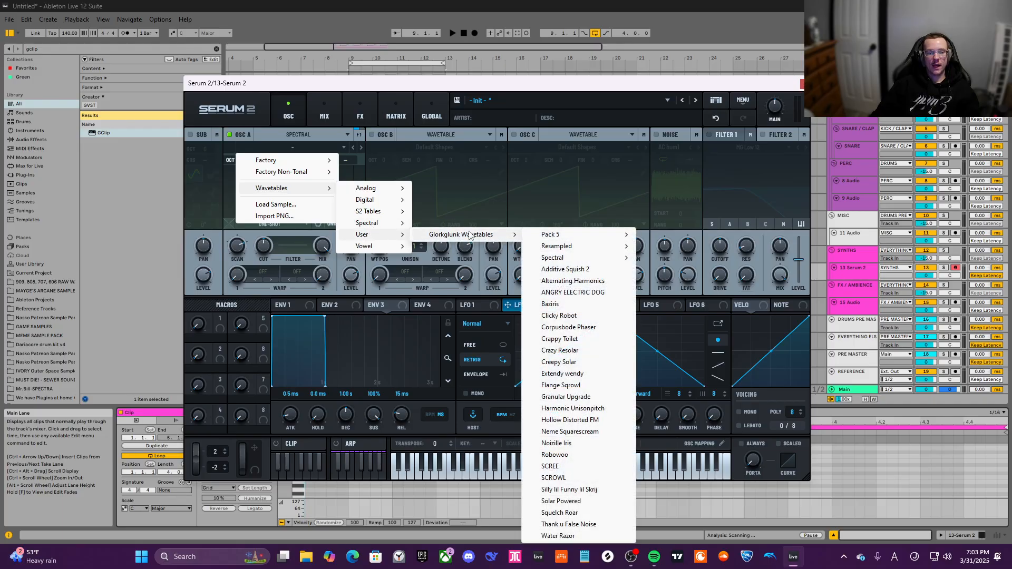
{"action": "left_click", "coordinate": [576, 482]}
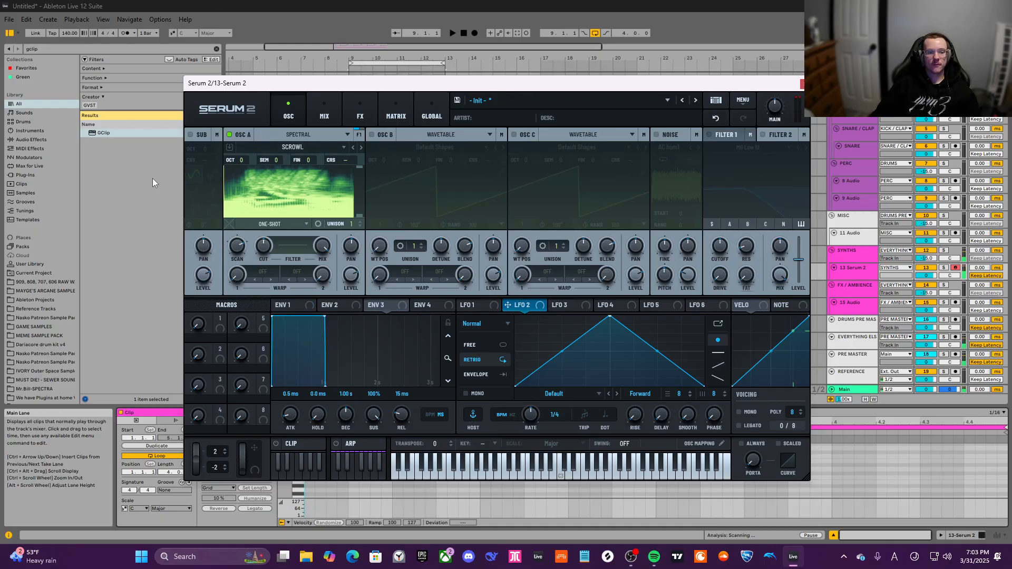
Apply the user shape High Pass 1 to oscillator A's spectral filter
{"action": "left_click", "coordinate": [298, 249]}
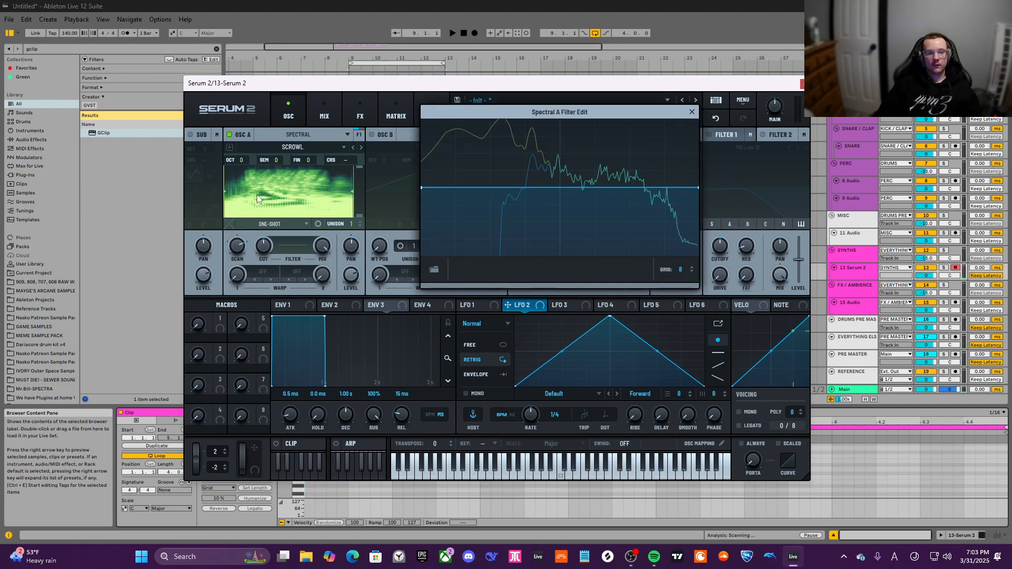
{"action": "left_click", "coordinate": [292, 247]}
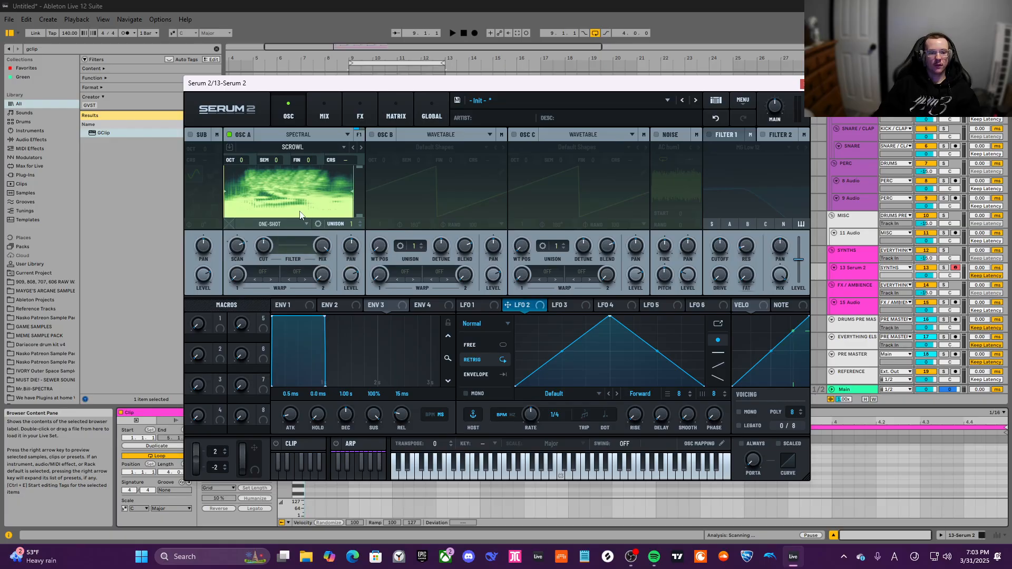
{"action": "left_click", "coordinate": [289, 255]}
{"action": "left_click", "coordinate": [438, 271]}
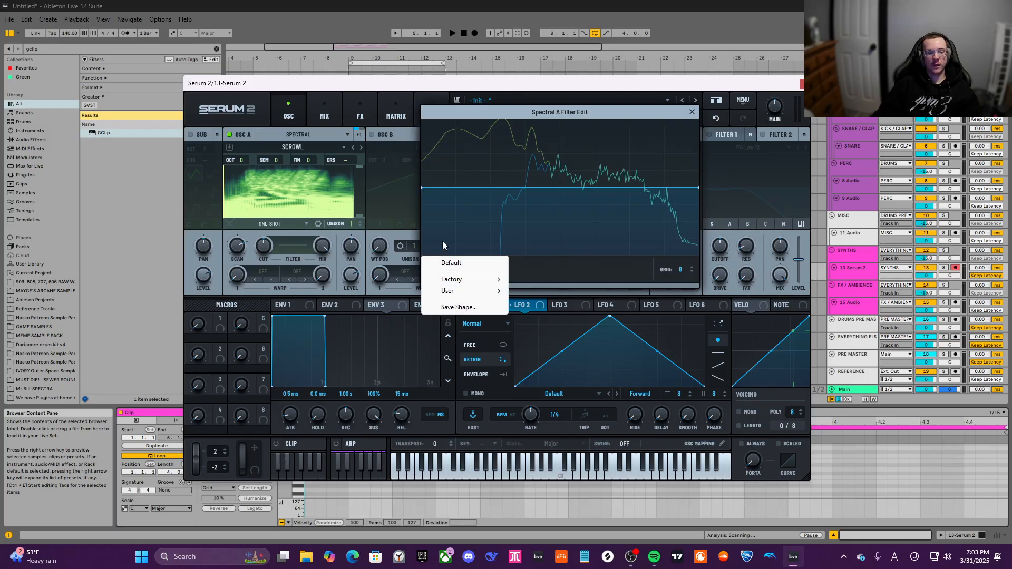
{"action": "mouse_move", "coordinate": [447, 291]}
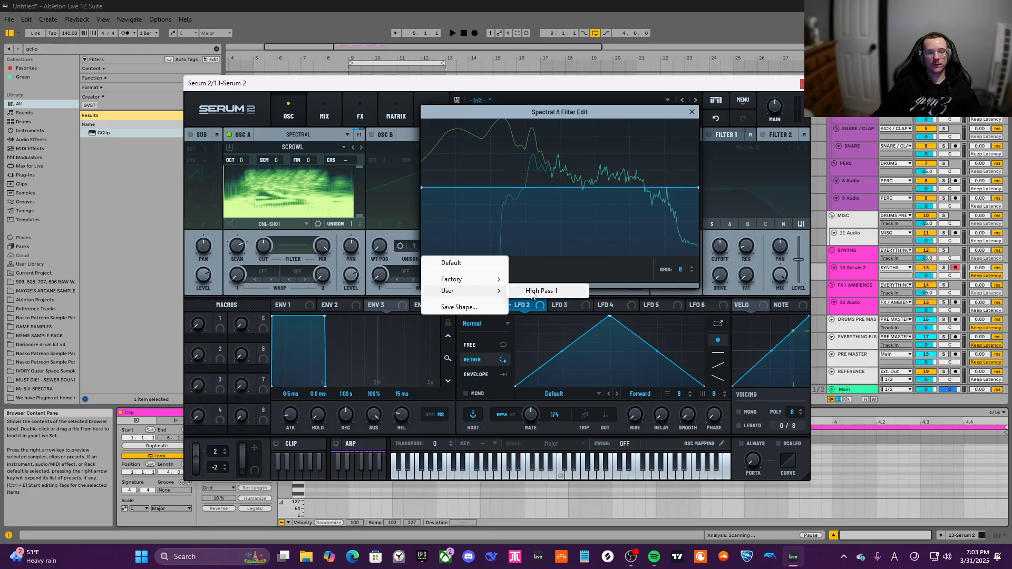
{"action": "left_click", "coordinate": [532, 295]}
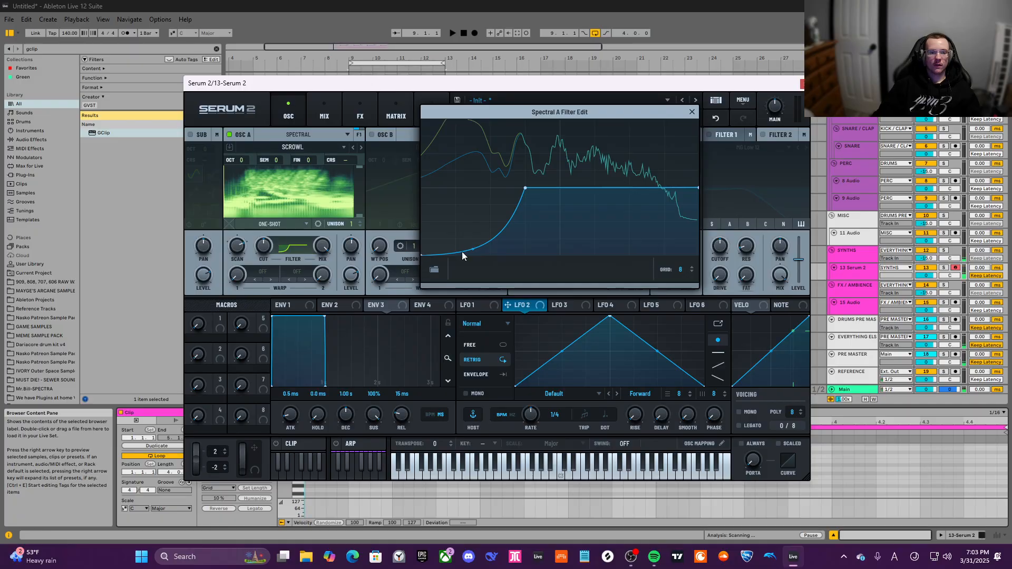
Shift the high-pass curve's start point and corner point to higher frequencies, then close the spectral filter editor
{"action": "left_click_drag", "start_coordinate": [421, 255], "coordinate": [426, 255]}
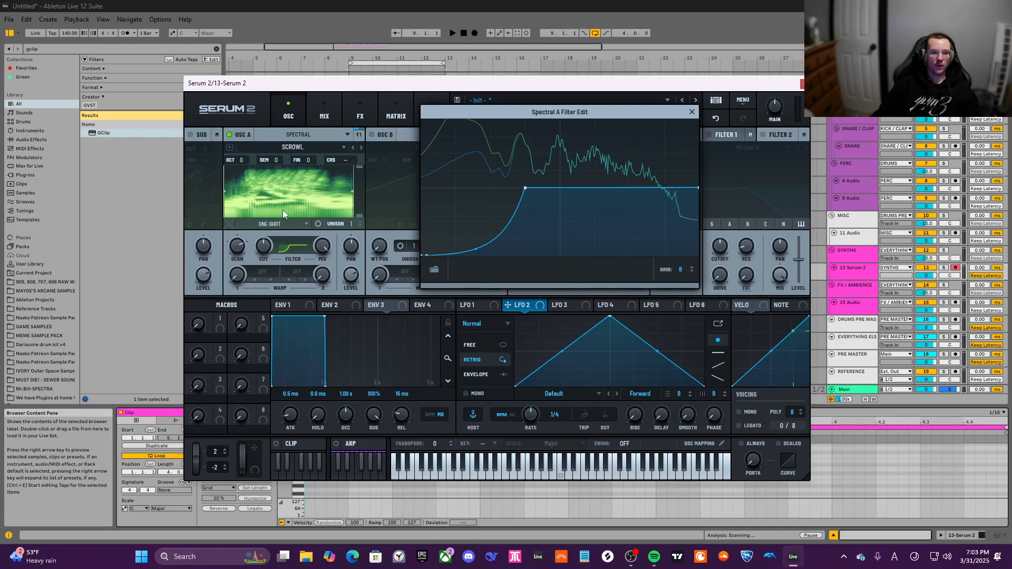
{"action": "left_click_drag", "start_coordinate": [423, 255], "coordinate": [499, 261]}
{"action": "left_click_drag", "start_coordinate": [530, 187], "coordinate": [550, 190]}
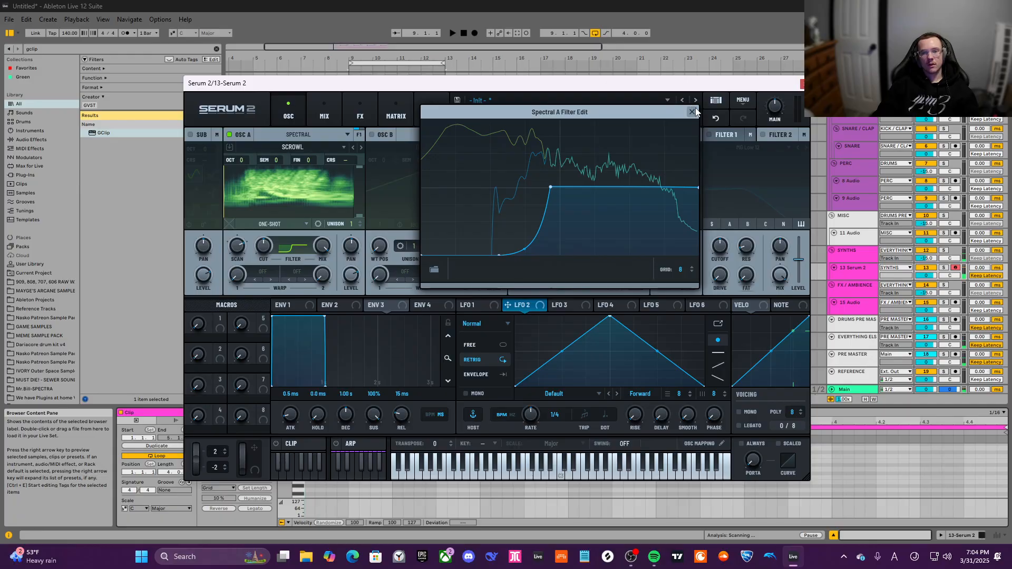
{"action": "left_click", "coordinate": [323, 202]}
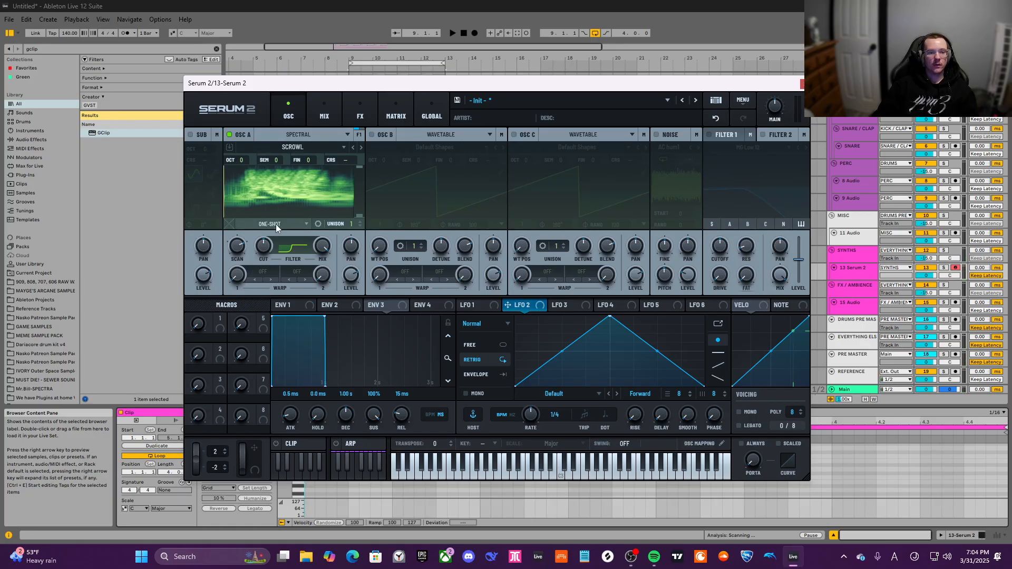
Set oscillator A's playback mode to Manual and try sweeping its position
{"action": "left_click", "coordinate": [292, 226]}
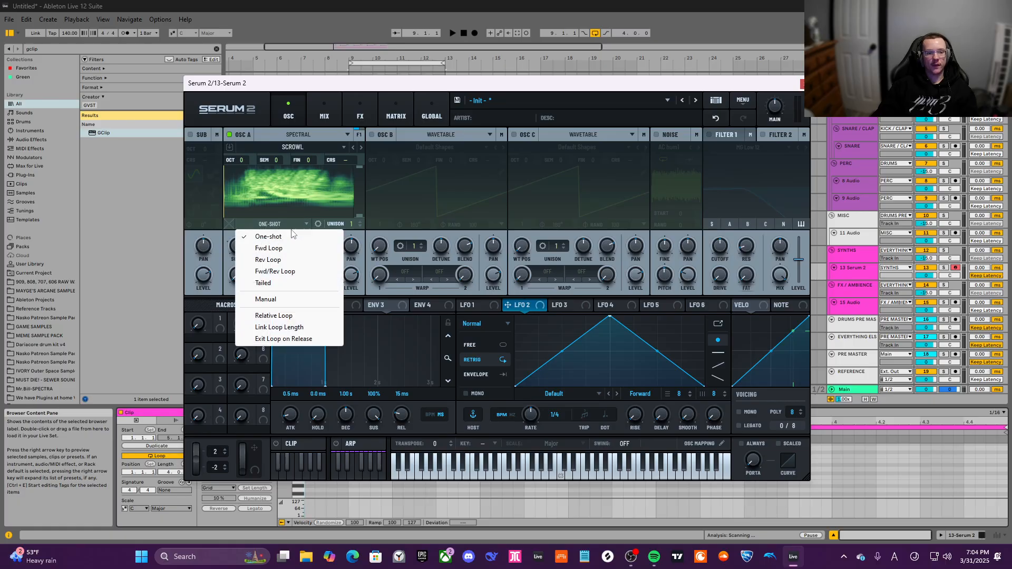
{"action": "left_click", "coordinate": [266, 300]}
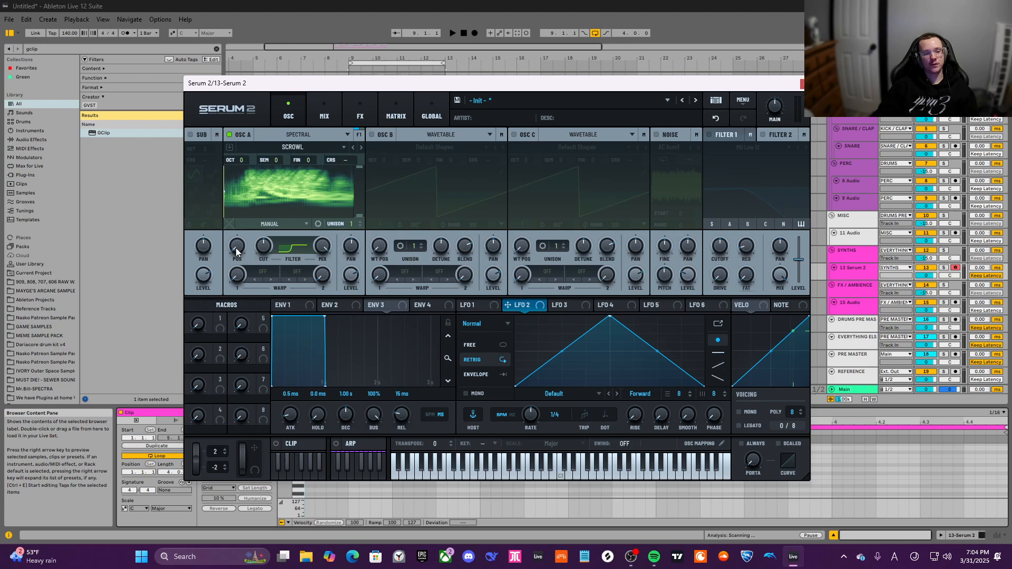
{"action": "left_click_drag", "start_coordinate": [237, 251], "coordinate": [269, 234]}
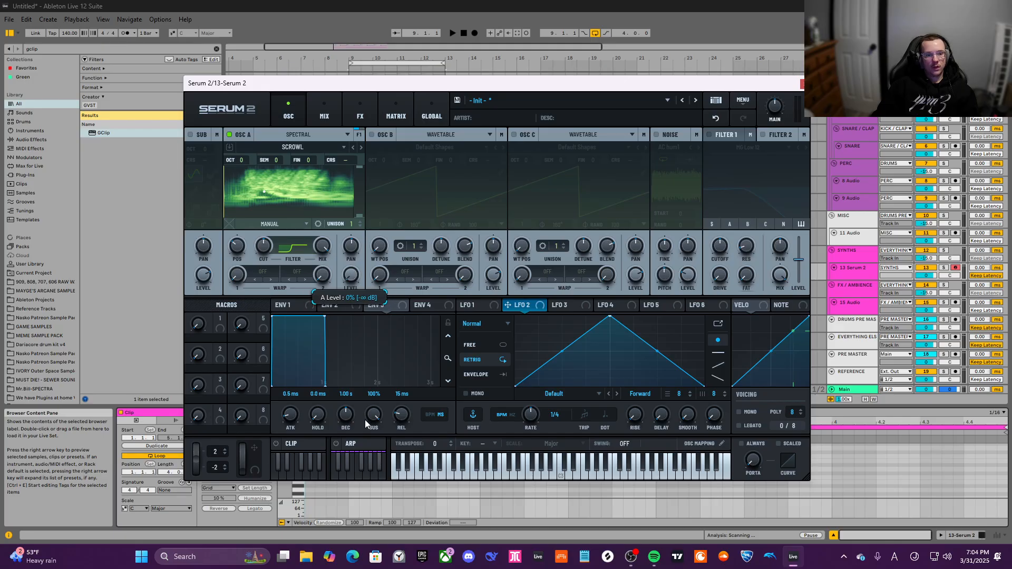
Assign LFO 1 to oscillator A's level and LFO 2 to its position
{"action": "left_click", "coordinate": [487, 308]}
{"action": "left_click_drag", "start_coordinate": [462, 305], "coordinate": [350, 274]}
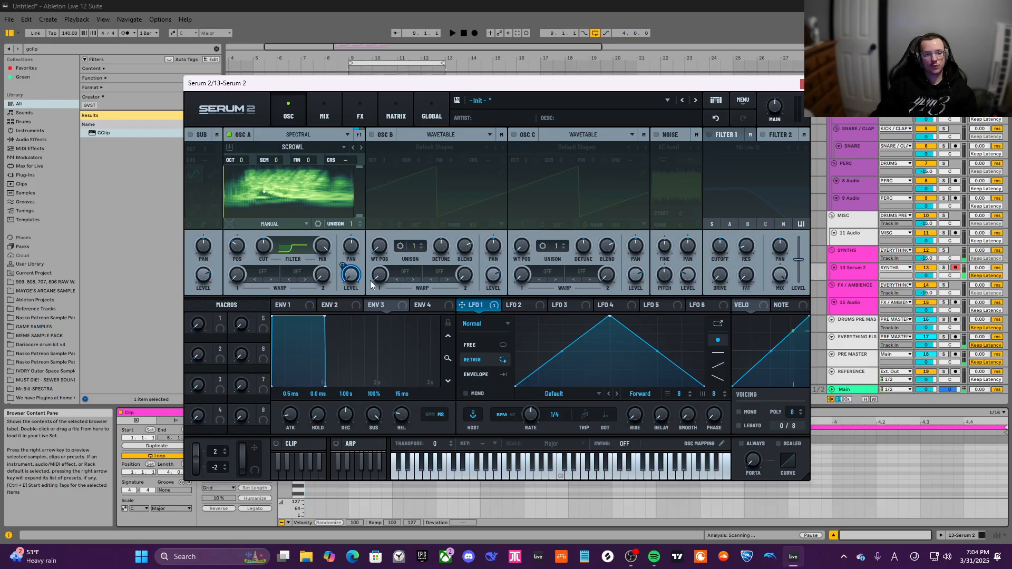
{"action": "left_click", "coordinate": [523, 307]}
{"action": "left_click_drag", "start_coordinate": [507, 305], "coordinate": [232, 272]}
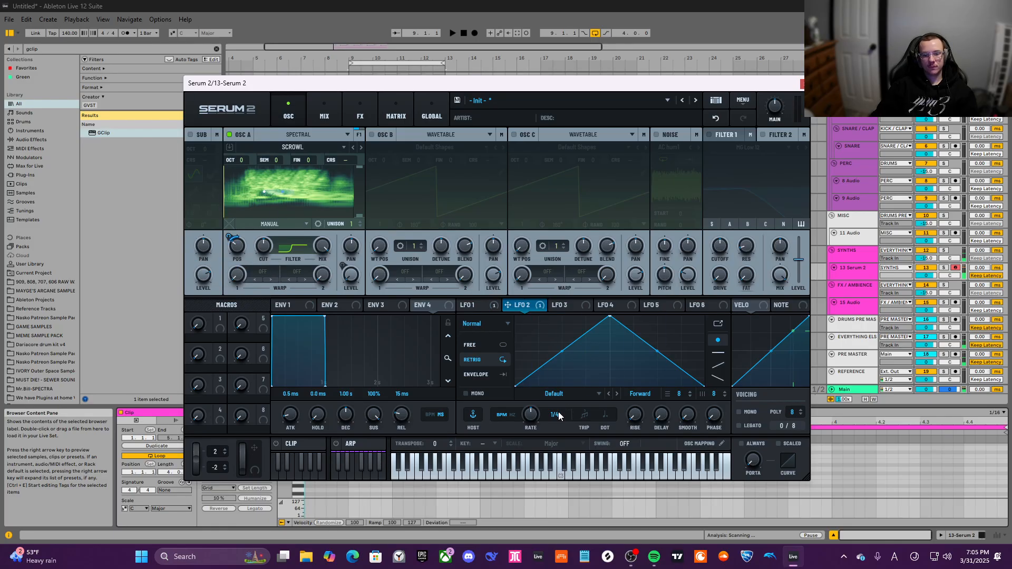
Set LFO 2's rate to 1/2 with an earlier peak, and adjust its modulation amount on oscillator A's position
{"action": "left_click_drag", "start_coordinate": [558, 420], "coordinate": [558, 428]}
{"action": "left_click_drag", "start_coordinate": [609, 316], "coordinate": [562, 305]}
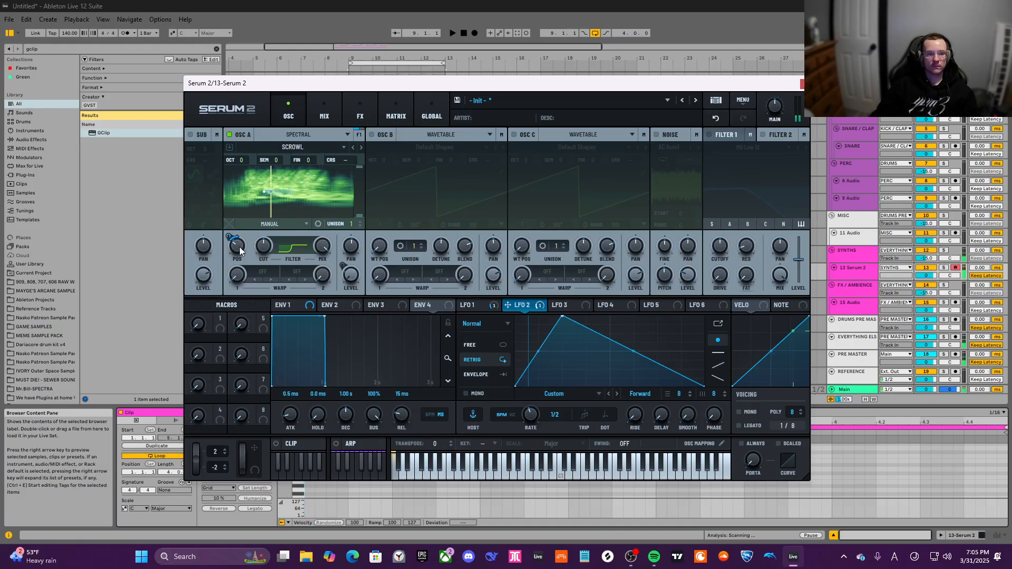
{"action": "mouse_move", "coordinate": [233, 250]}
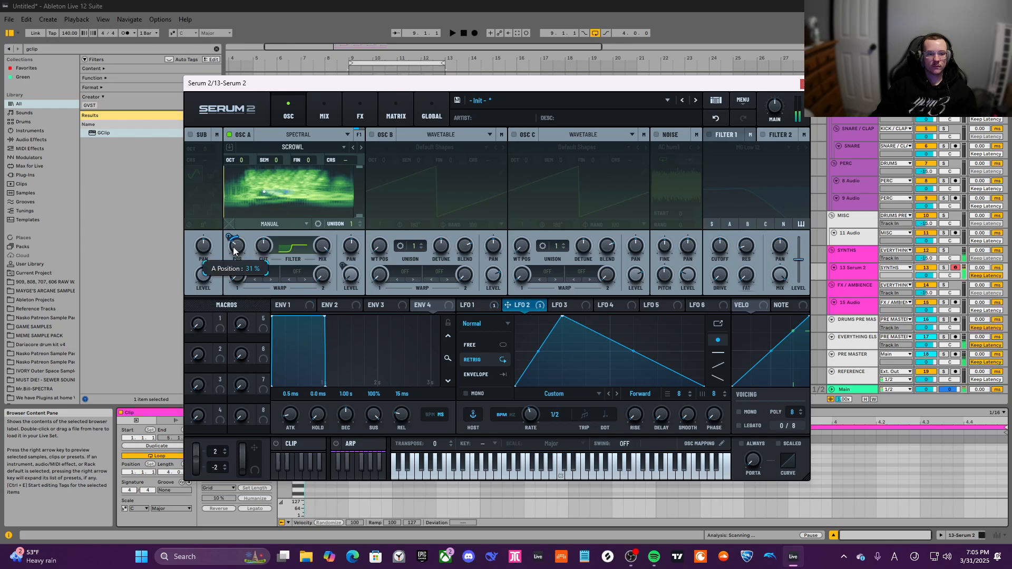
{"action": "left_click_drag", "start_coordinate": [230, 240], "coordinate": [256, 240]}
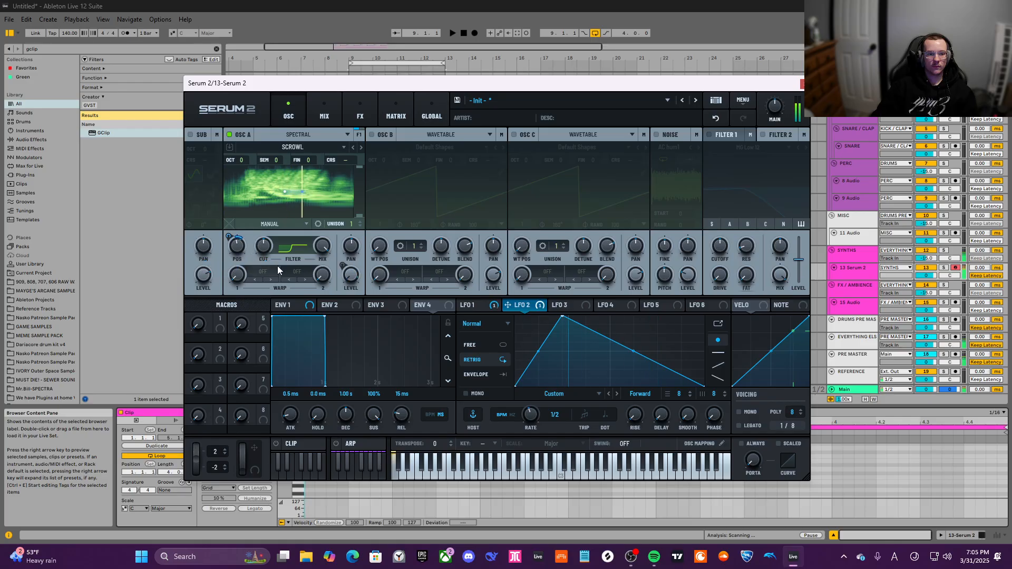
Set oscillator A's first warp to the spectral Gate mode and raise its amount
{"action": "left_click", "coordinate": [296, 273]}
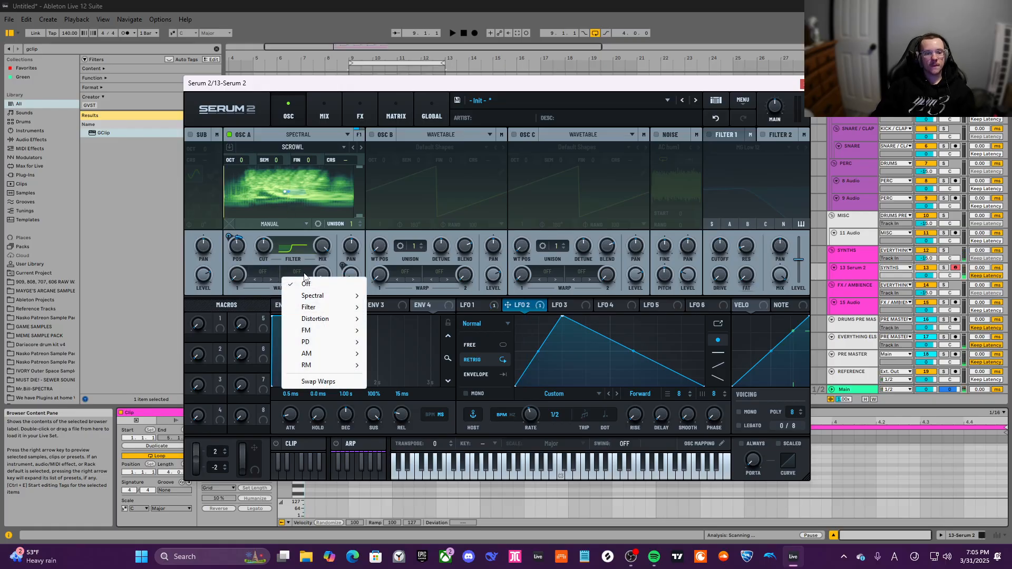
{"action": "left_click", "coordinate": [260, 271]}
{"action": "left_click", "coordinate": [271, 267]}
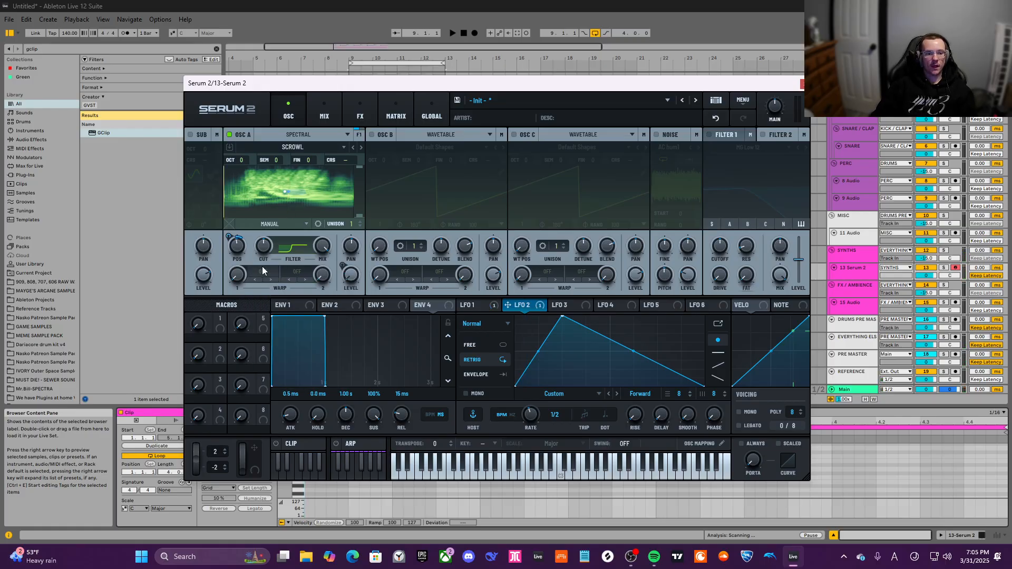
{"action": "left_click", "coordinate": [286, 272]}
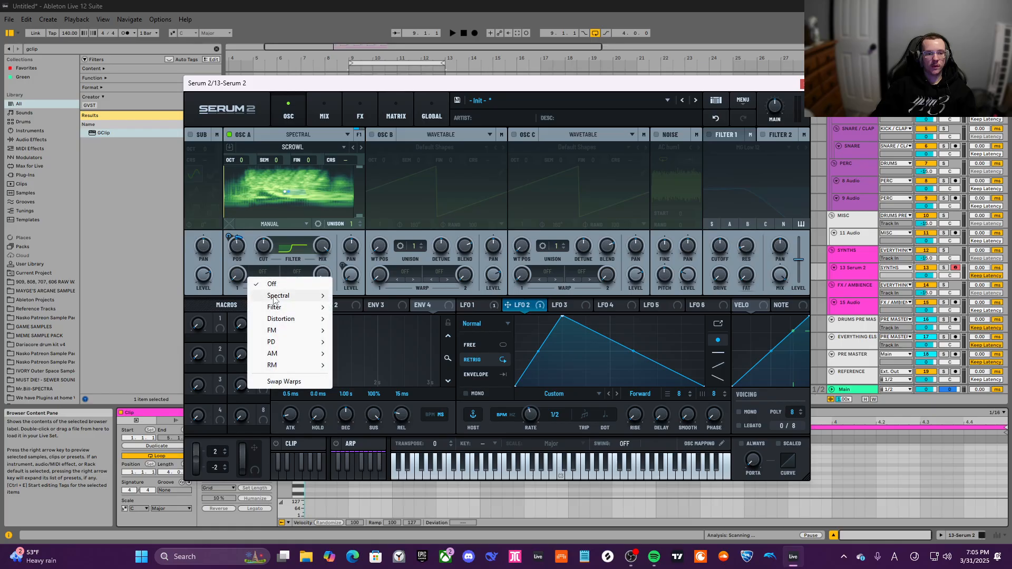
{"action": "mouse_move", "coordinate": [306, 296]}
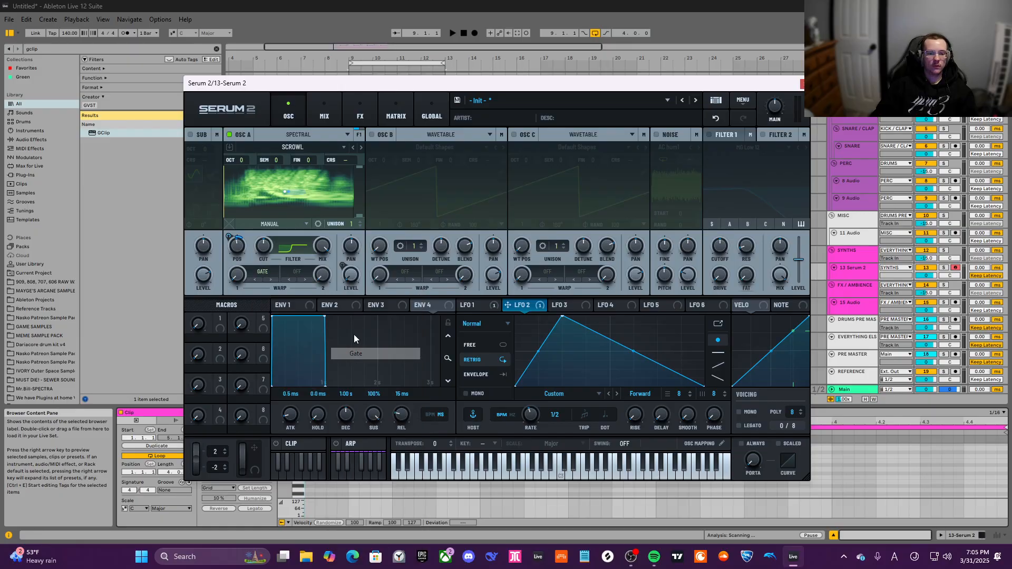
{"action": "left_click", "coordinate": [357, 354]}
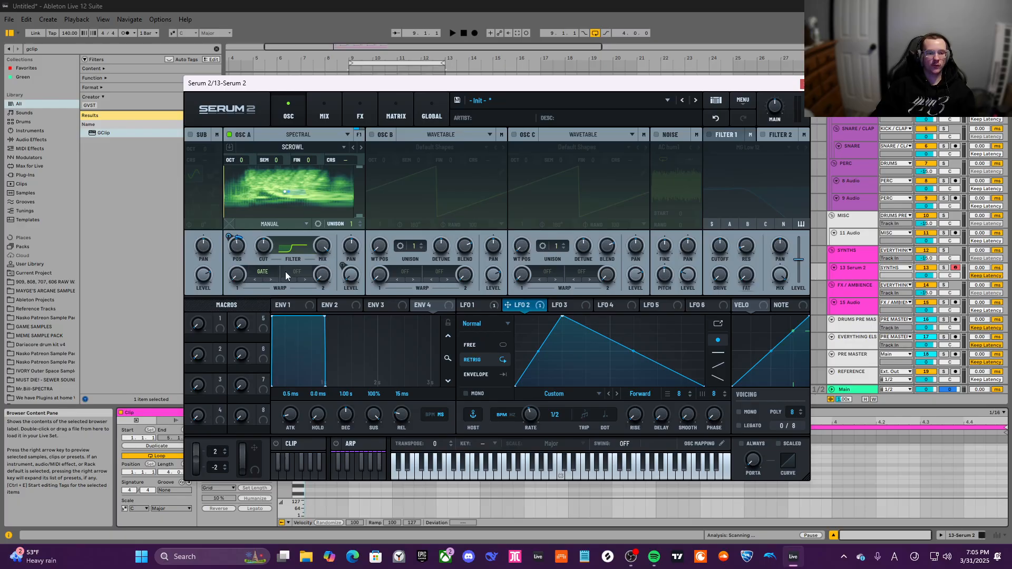
{"action": "left_click_drag", "start_coordinate": [232, 277], "coordinate": [236, 263]}
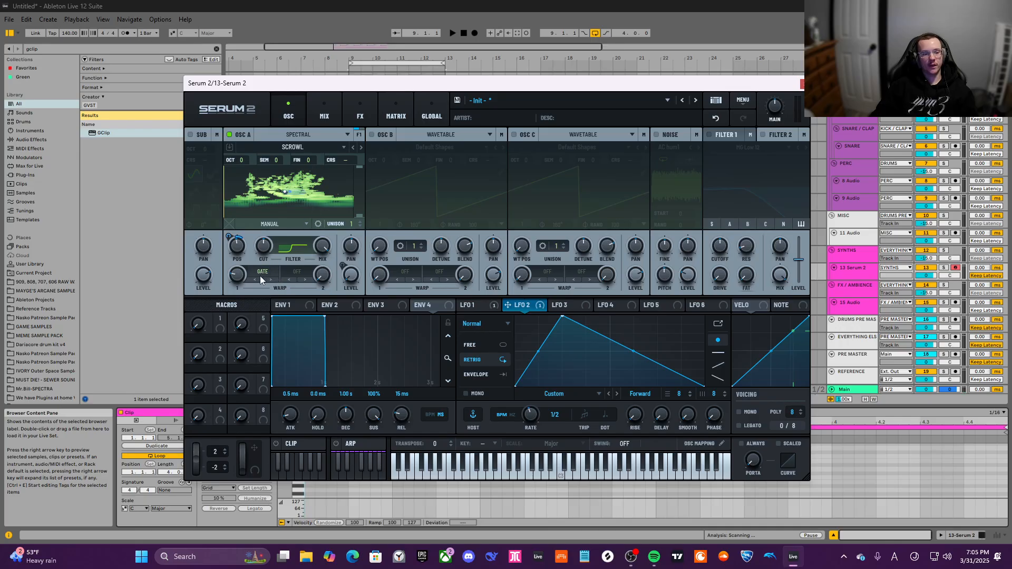
Set oscillator A's second warp to PD (B) and adjust its amount with oscillator B enabled as the source
{"action": "left_click", "coordinate": [296, 271]}
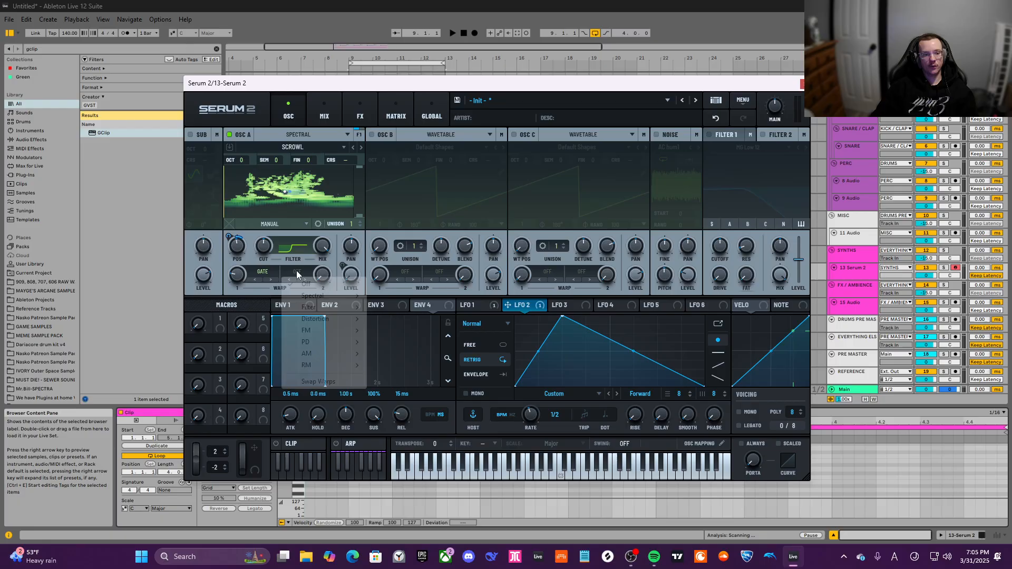
{"action": "left_click", "coordinate": [297, 271]}
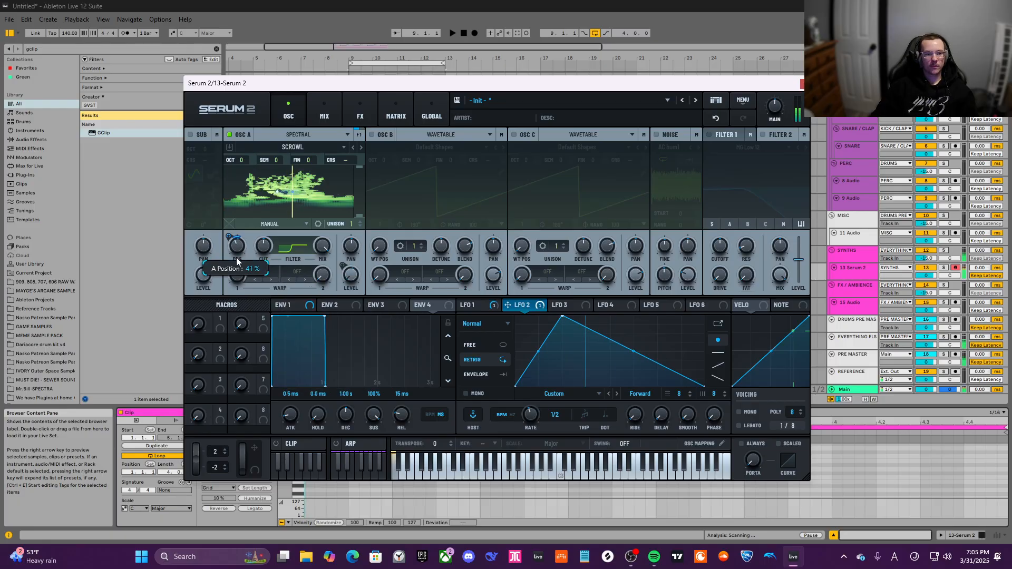
{"action": "left_click", "coordinate": [298, 273]}
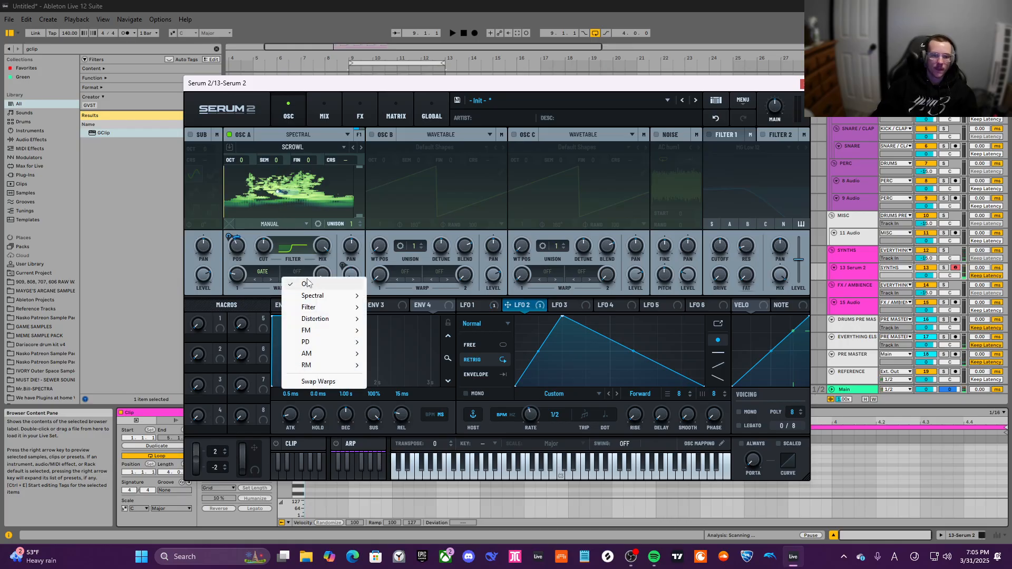
{"action": "left_click", "coordinate": [299, 258]}
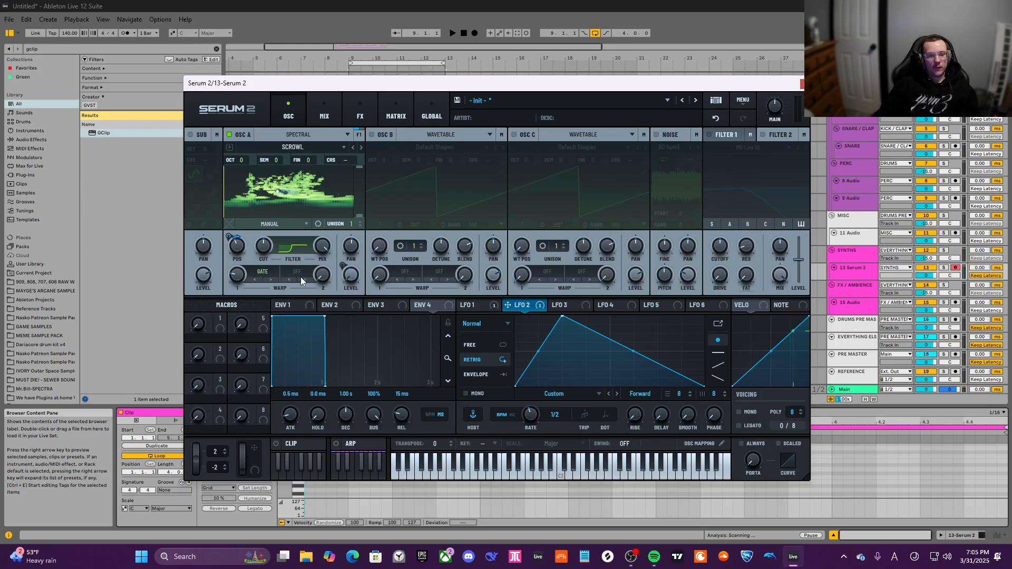
{"action": "left_click", "coordinate": [301, 275]}
{"action": "mouse_move", "coordinate": [327, 346]}
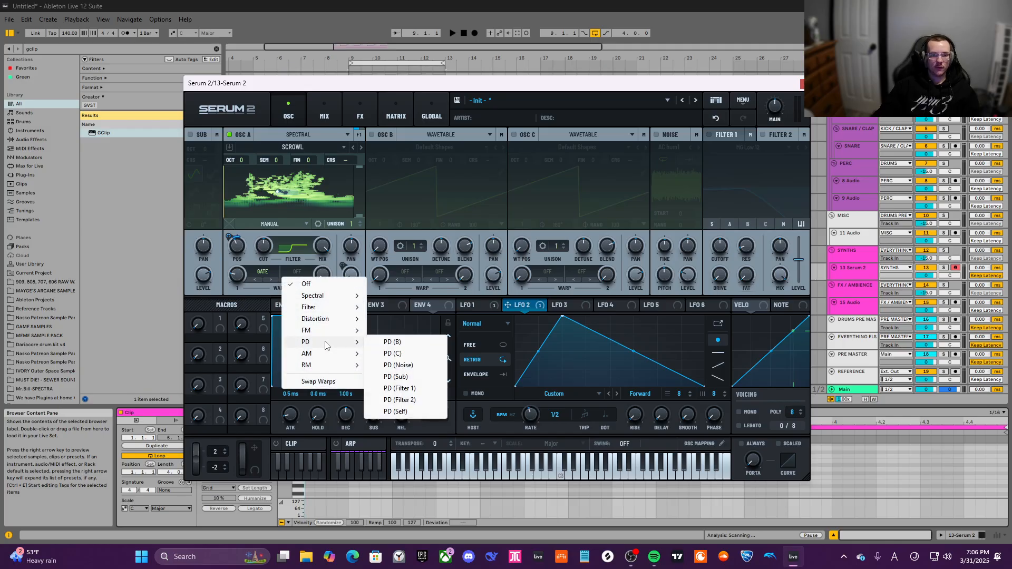
{"action": "left_click", "coordinate": [410, 344]}
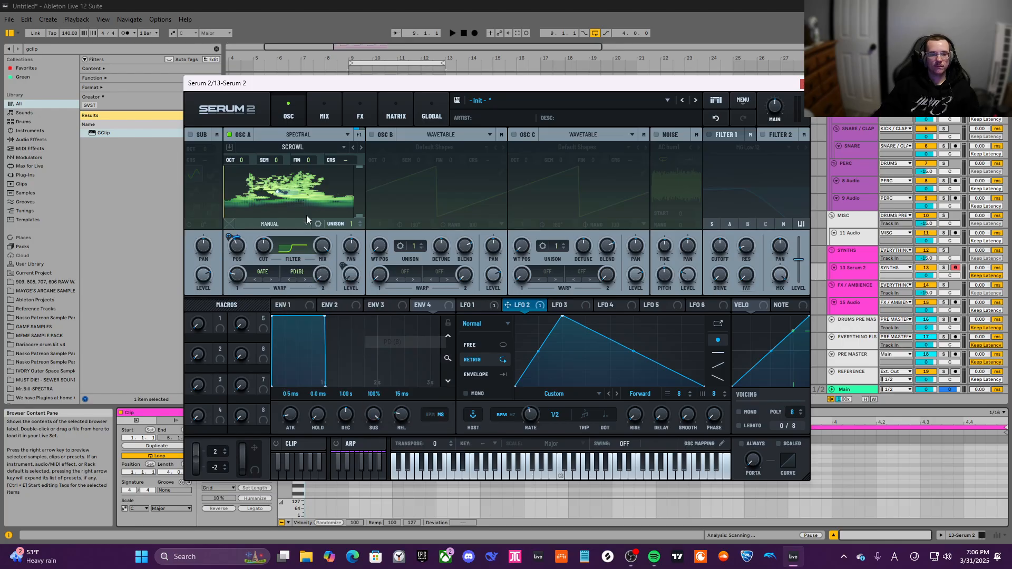
{"action": "left_click", "coordinate": [371, 134]}
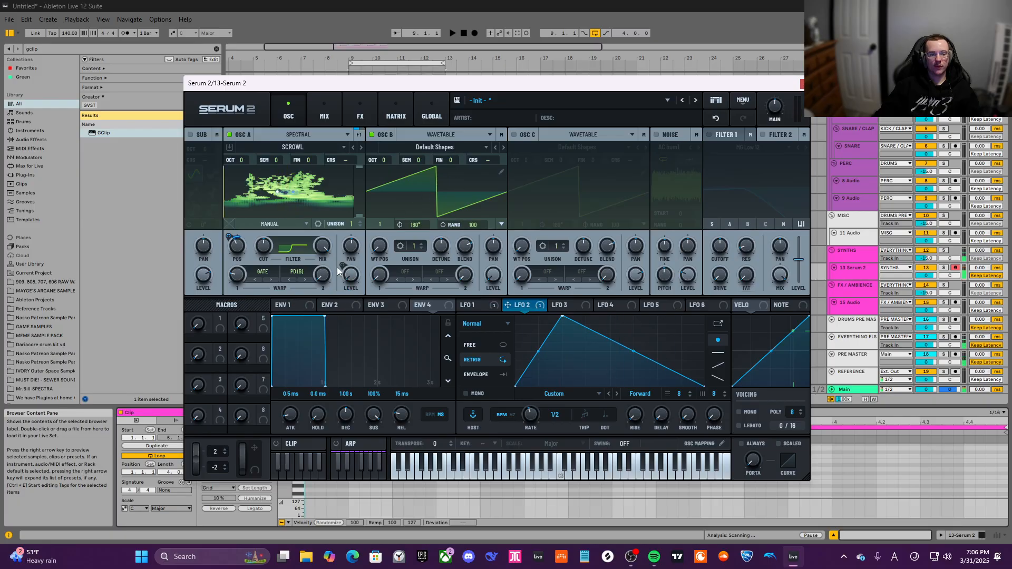
{"action": "left_click_drag", "start_coordinate": [326, 273], "coordinate": [350, 230]}
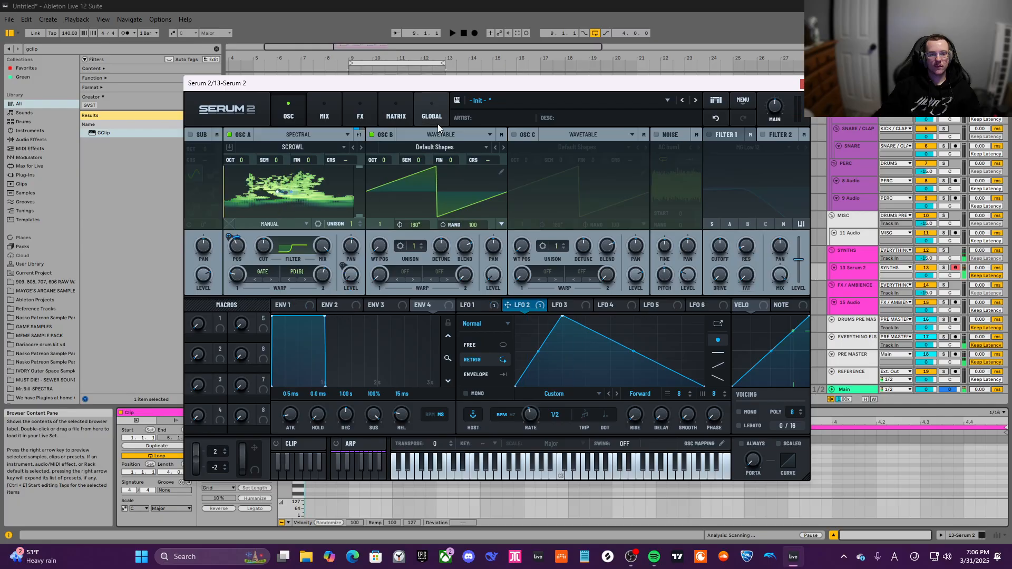
Set oscillator B's Default Shapes position to sine frame 2 and modulate oscillator A's second warp with LFO 2 by 13%
{"action": "left_click", "coordinate": [460, 144]}
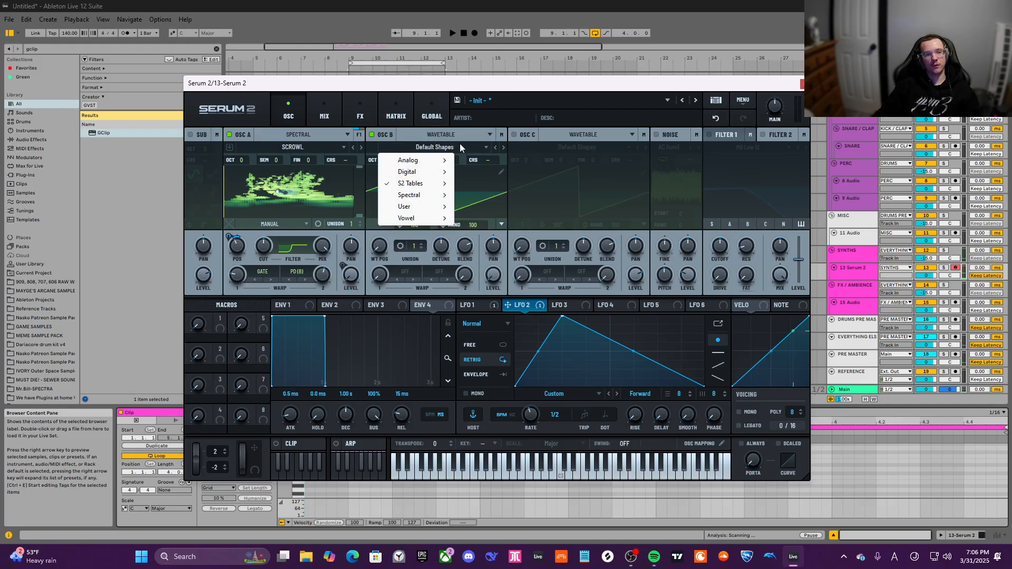
{"action": "left_click", "coordinate": [460, 143]}
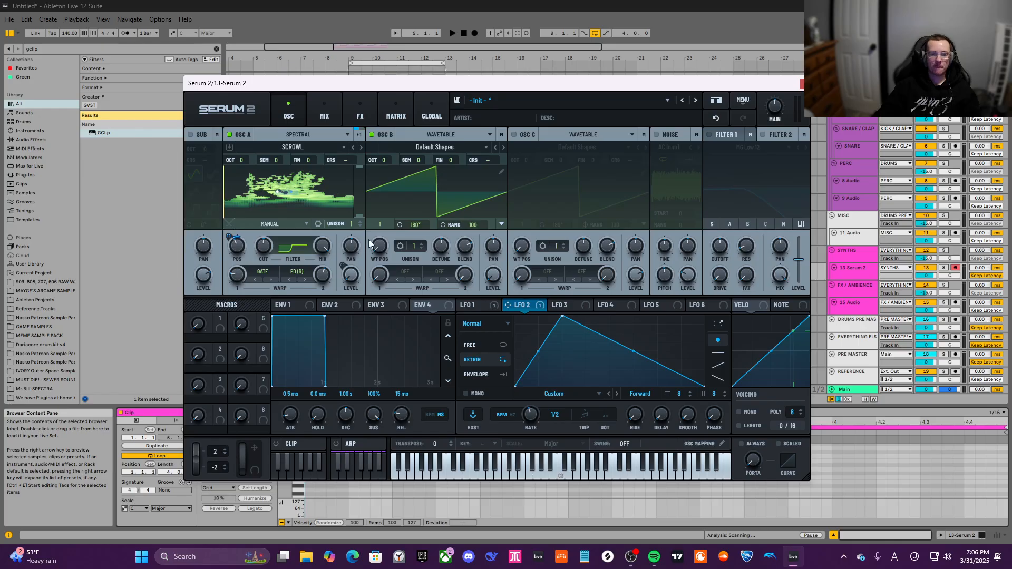
{"action": "left_click_drag", "start_coordinate": [385, 231], "coordinate": [388, 224]}
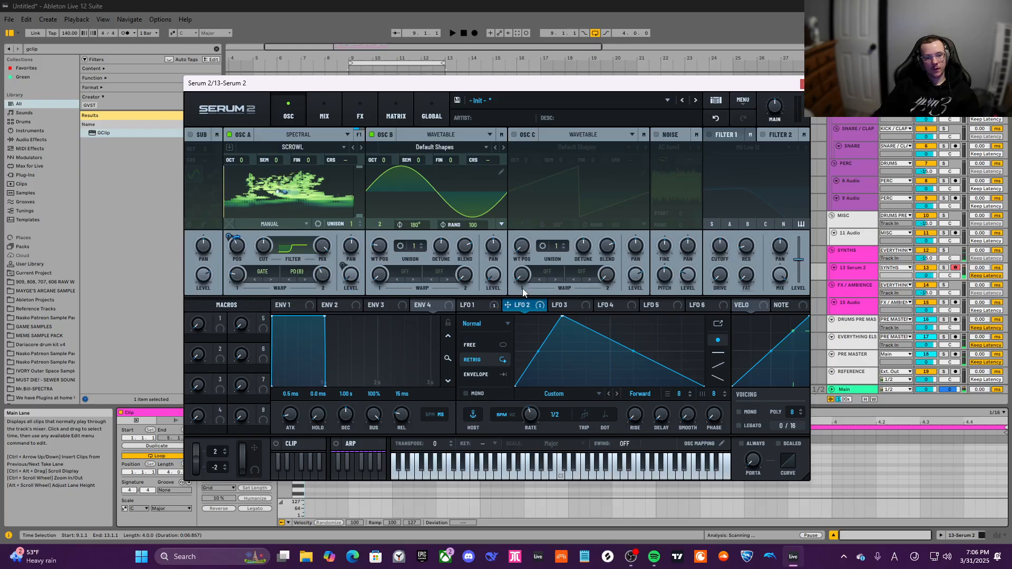
{"action": "left_click_drag", "start_coordinate": [545, 307], "coordinate": [319, 275]}
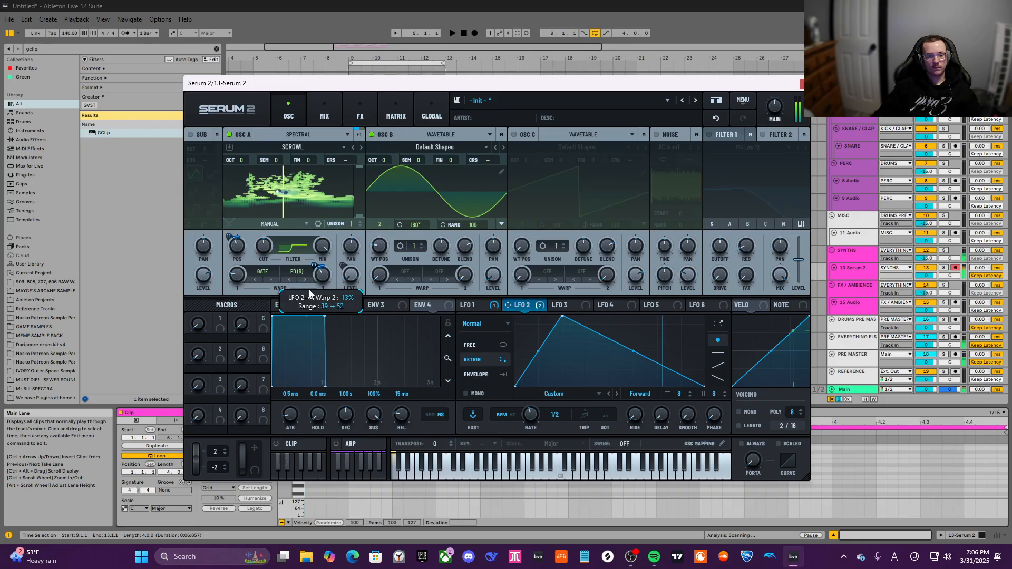
{"action": "mouse_move", "coordinate": [323, 280]}
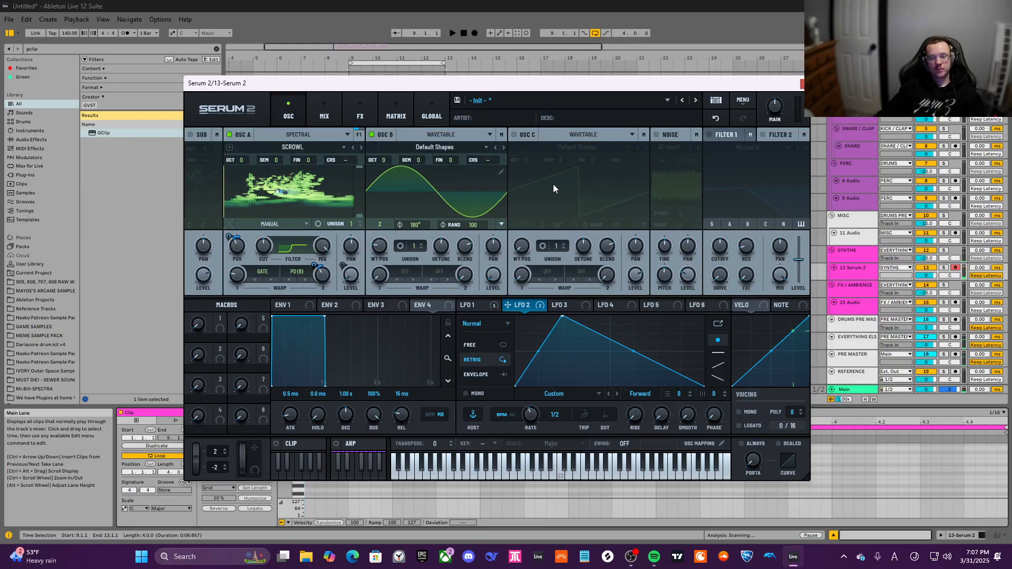
Enable oscillator C and move its Default Shapes wavetable position to sine frame 2
{"action": "left_click", "coordinate": [514, 134]}
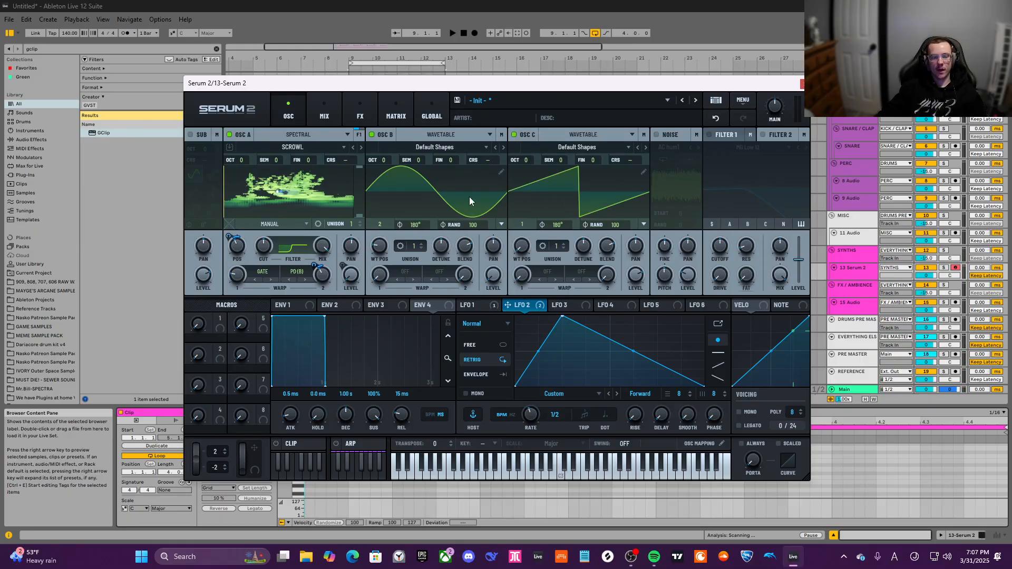
{"action": "left_click", "coordinate": [580, 147]}
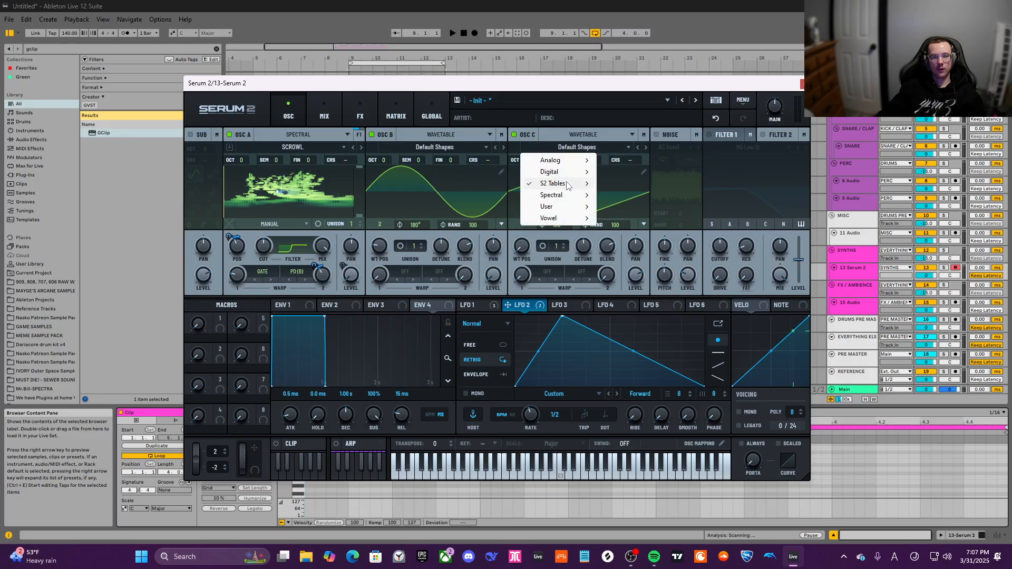
{"action": "left_click", "coordinate": [582, 200]}
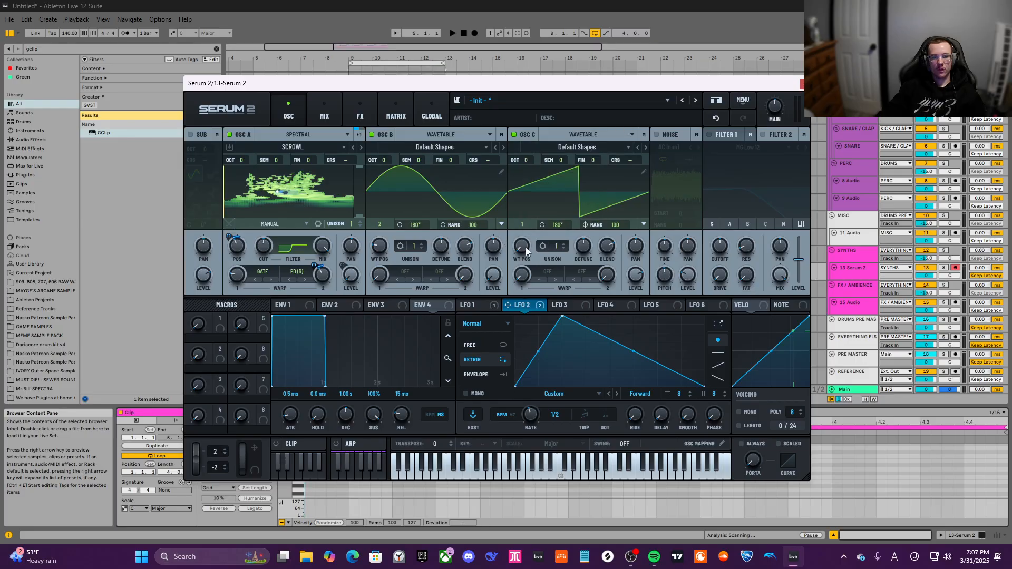
{"action": "left_click_drag", "start_coordinate": [526, 248], "coordinate": [533, 233]}
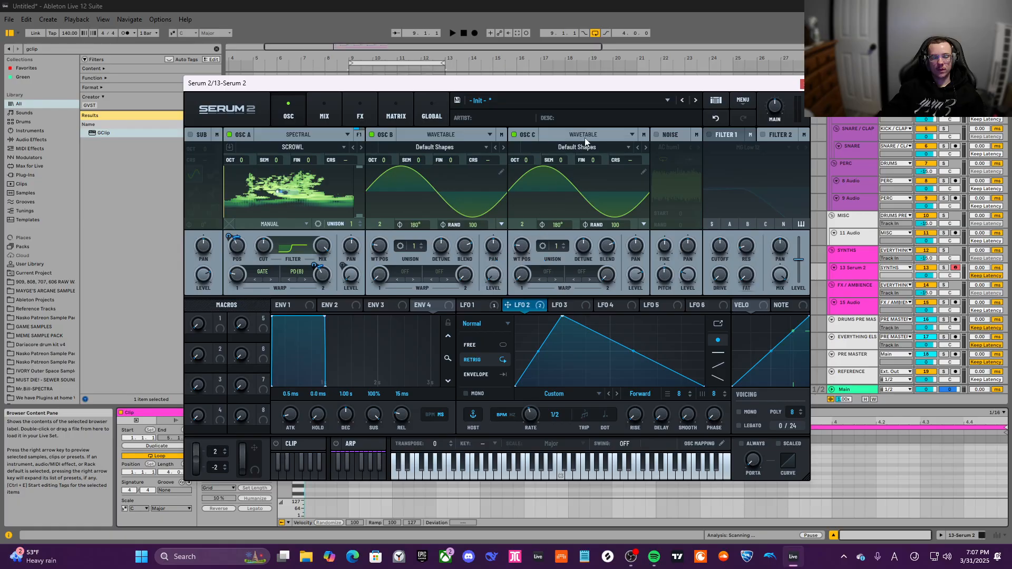
Set oscillator C's output routing to Direct and assign LFO 1 to its level
{"action": "left_click", "coordinate": [644, 136]}
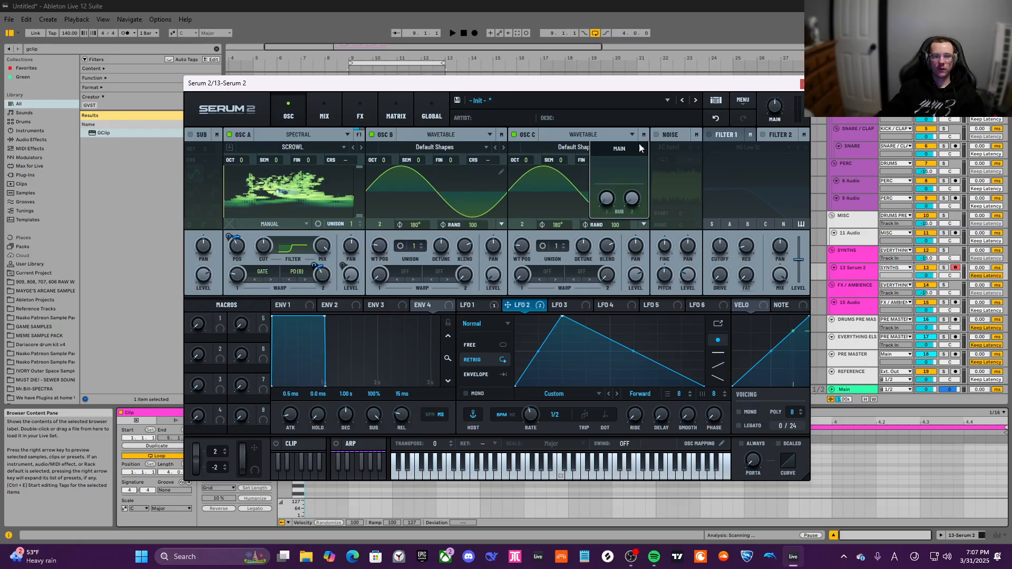
{"action": "left_click", "coordinate": [640, 148]}
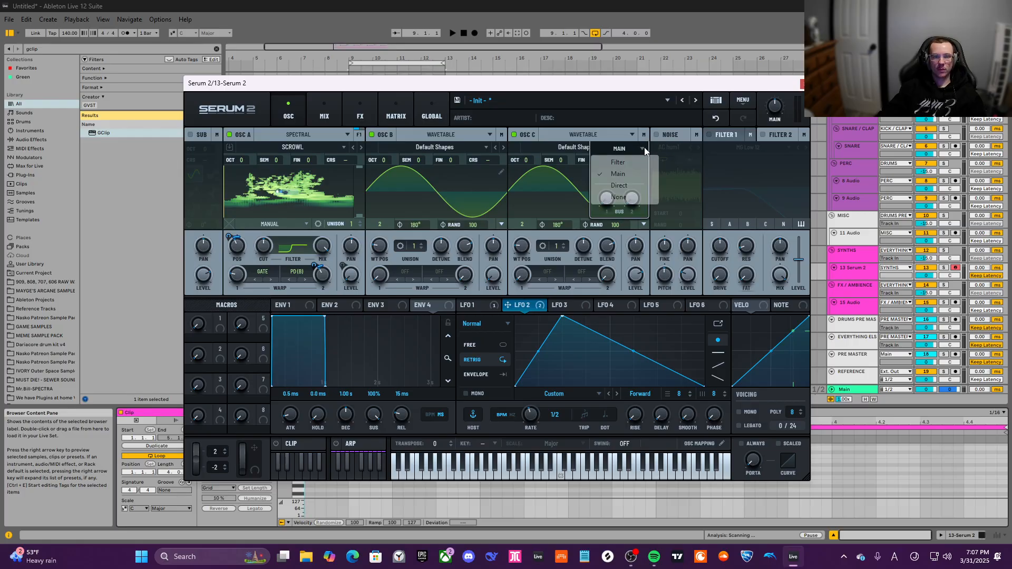
{"action": "left_click", "coordinate": [632, 188]}
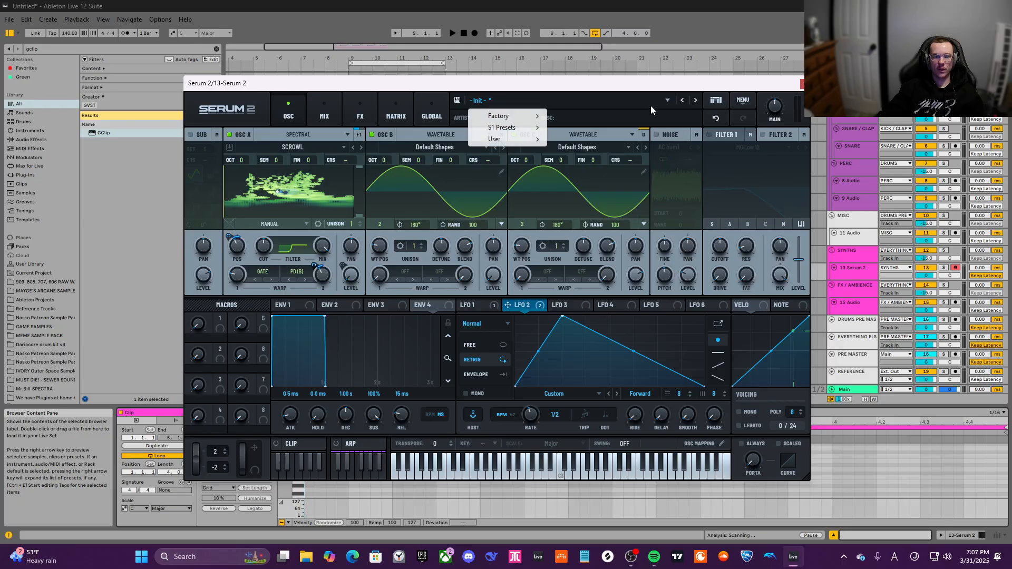
{"action": "left_click", "coordinate": [369, 107]}
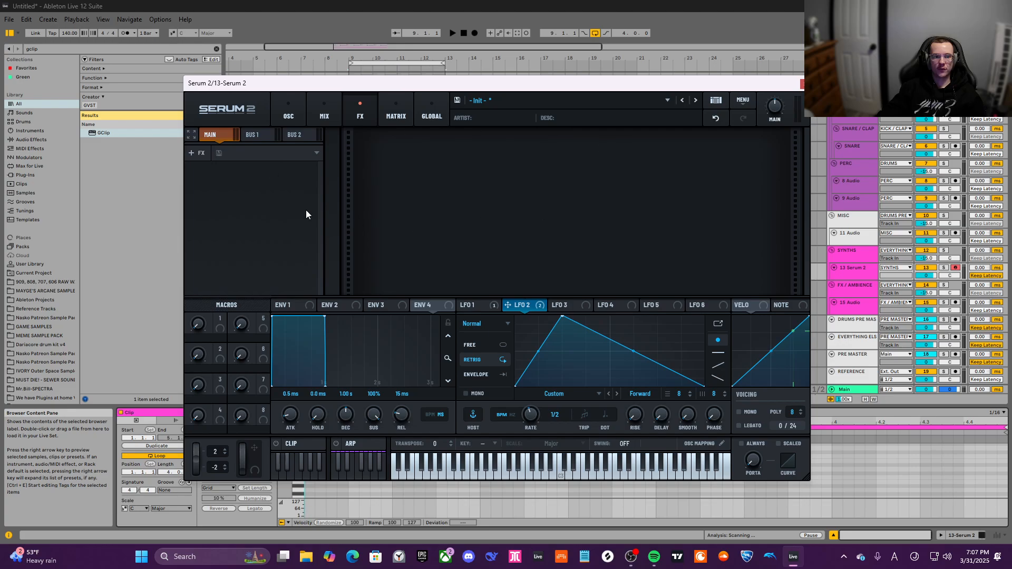
{"action": "left_click", "coordinate": [288, 111]}
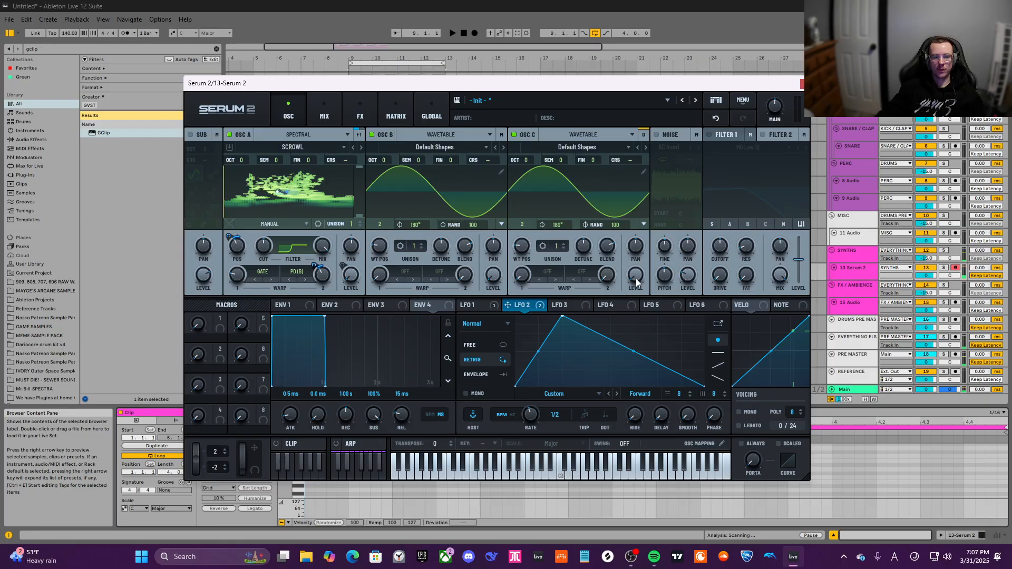
{"action": "left_click", "coordinate": [482, 309]}
{"action": "left_click_drag", "start_coordinate": [482, 308], "coordinate": [635, 275]}
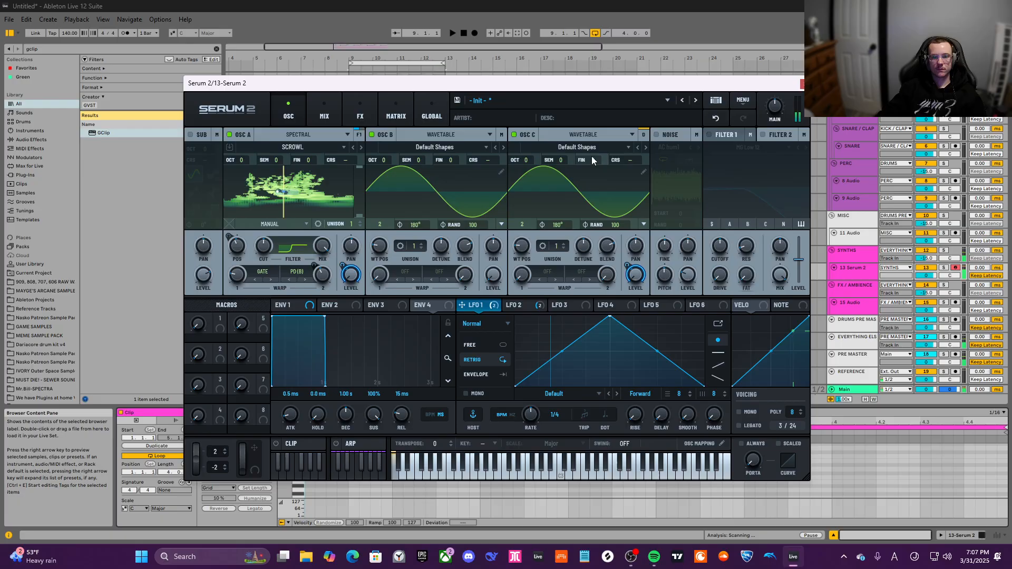
Edit frame 2 of oscillator C's wavetable by adding progressively weaker harmonics in bins 2, 3 and 4 of its spectrum
{"action": "left_click", "coordinate": [642, 171]}
{"action": "left_click", "coordinate": [801, 100]}
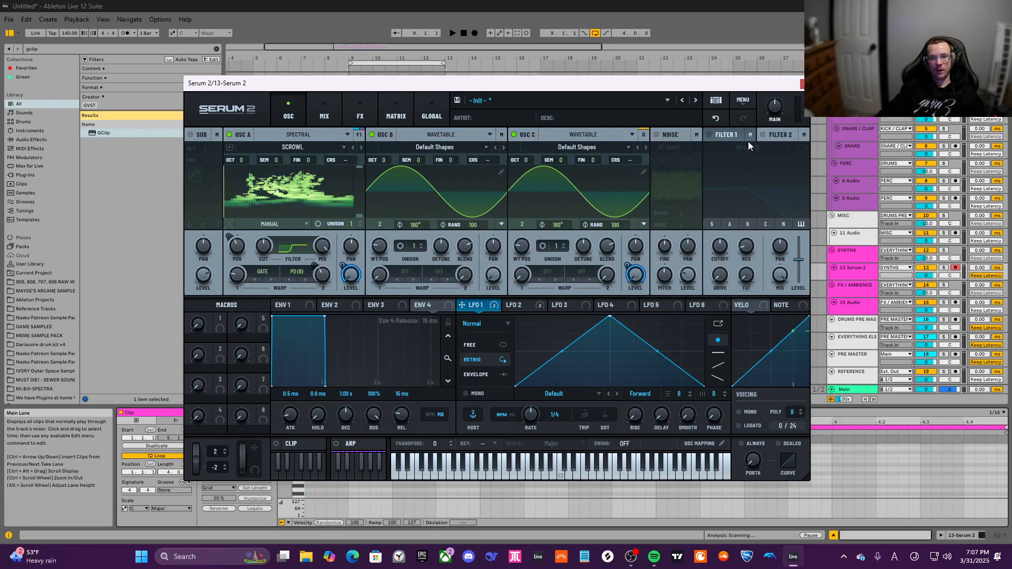
{"action": "left_click", "coordinate": [643, 171]}
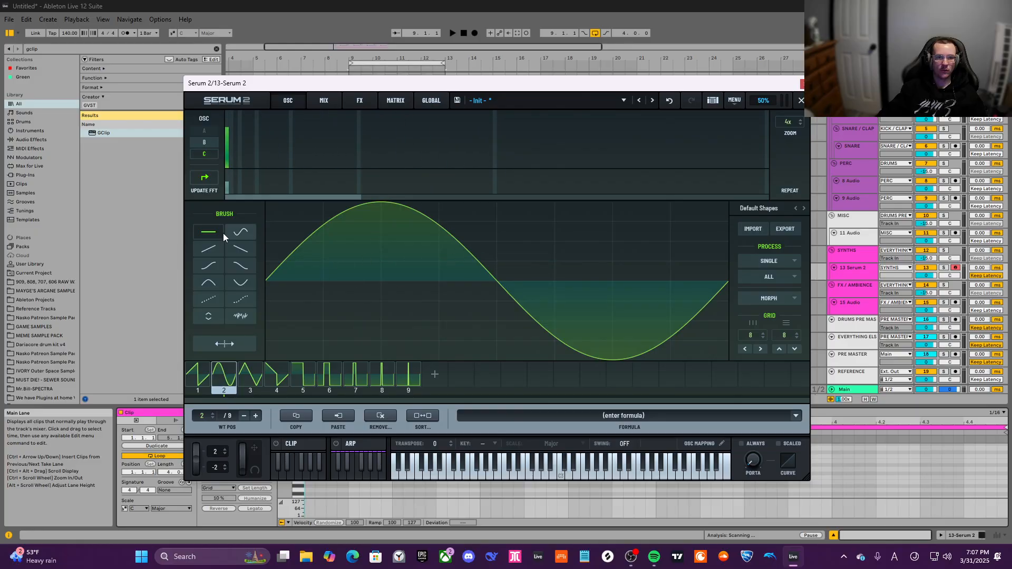
{"action": "left_click", "coordinate": [231, 147]}
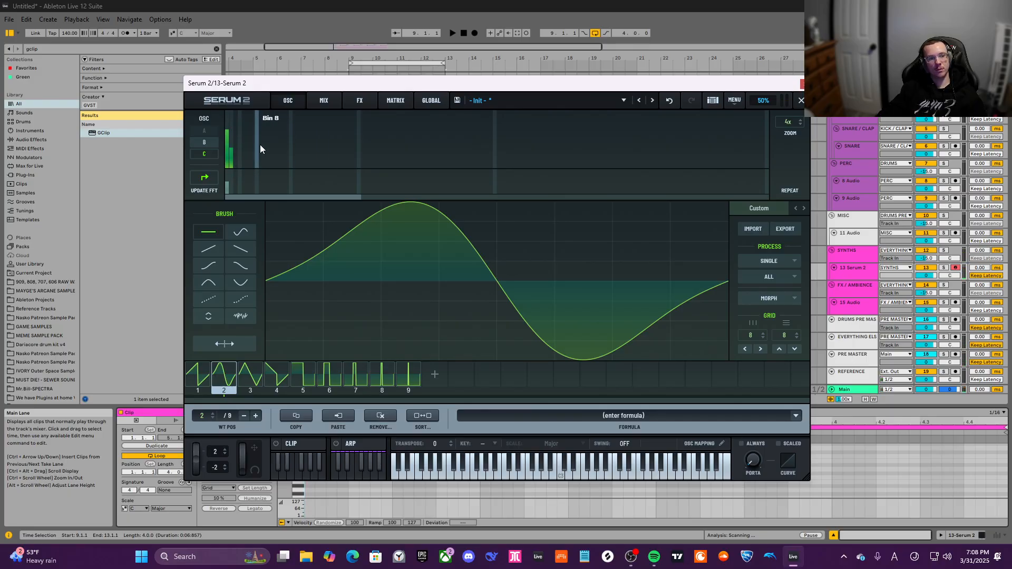
{"action": "left_click", "coordinate": [235, 158]}
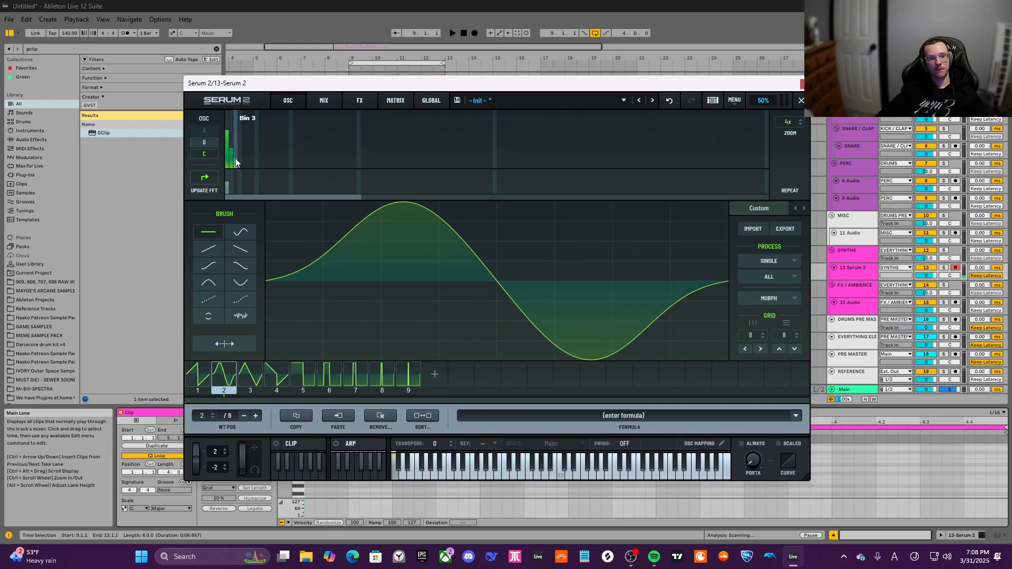
{"action": "left_click", "coordinate": [239, 164]}
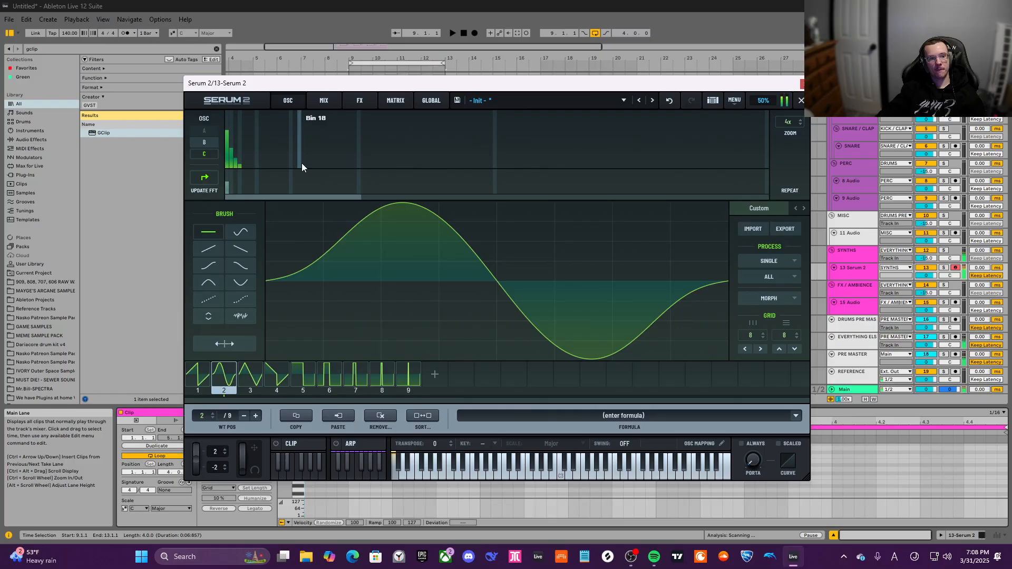
{"action": "left_click", "coordinate": [800, 102]}
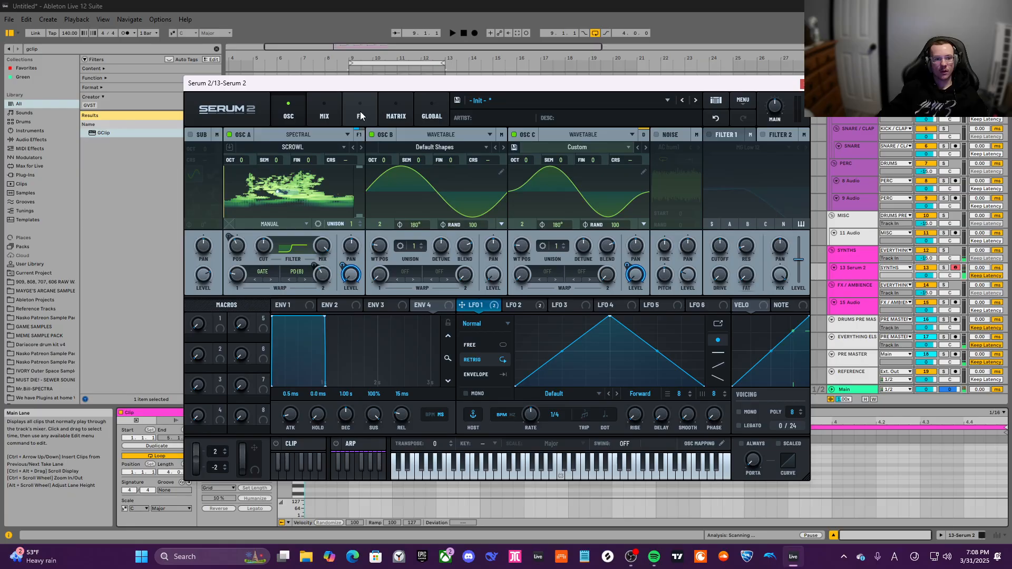
Inspect the main effects rack and oscillator A's output routing options
{"action": "left_click", "coordinate": [288, 110]}
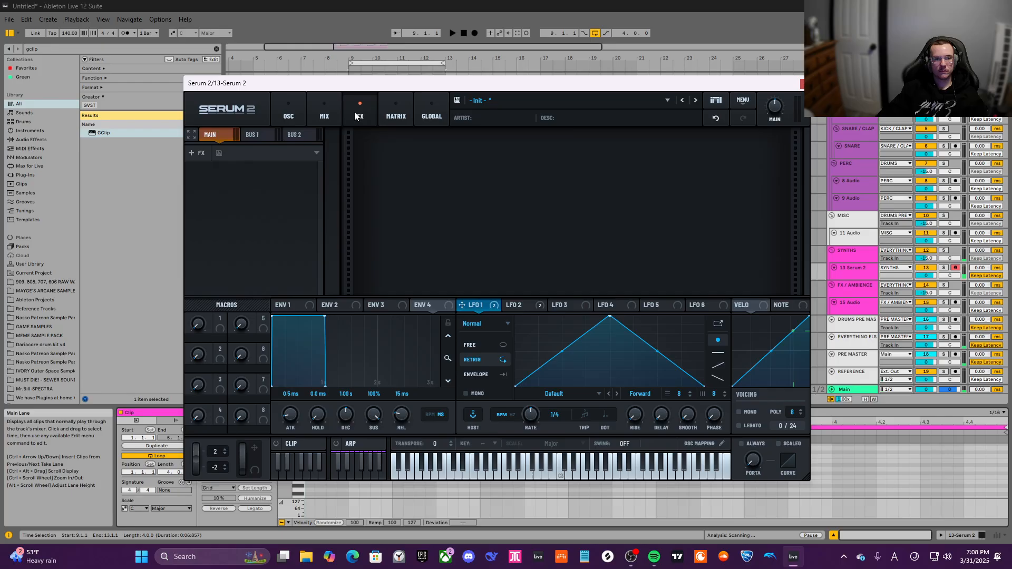
{"action": "left_click", "coordinate": [287, 105]}
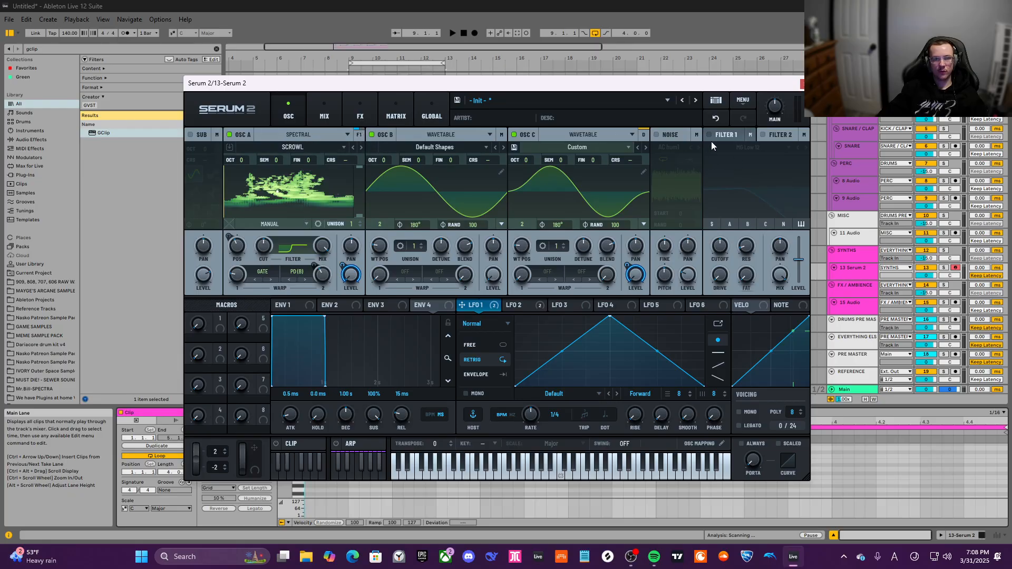
{"action": "left_click", "coordinate": [361, 133]}
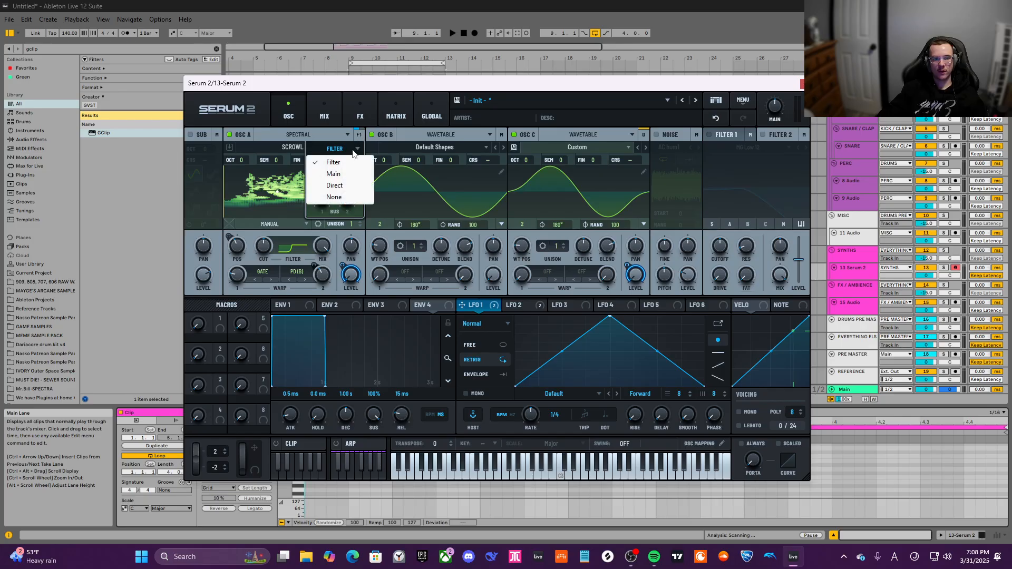
{"action": "left_click", "coordinate": [350, 151]}
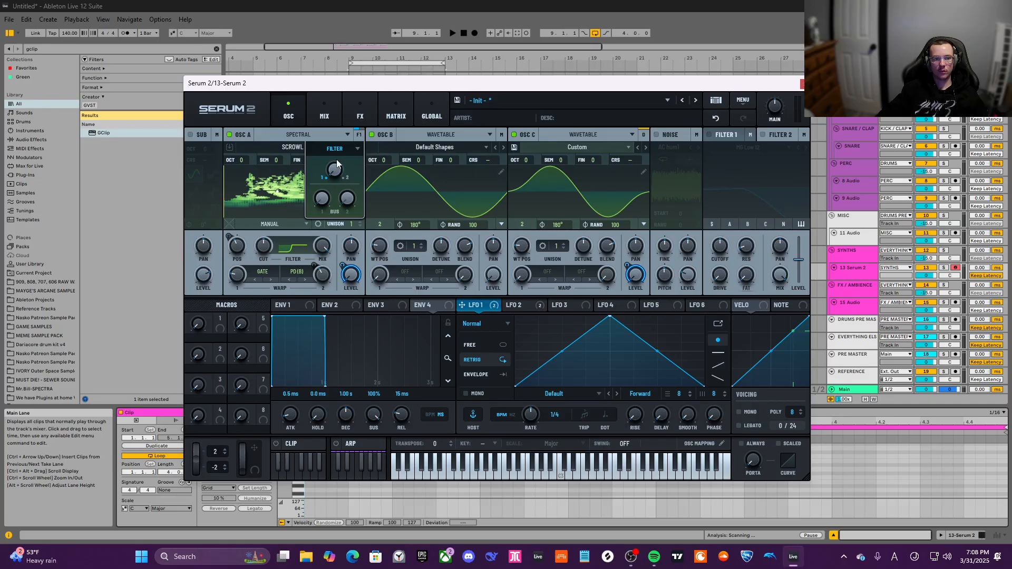
Audition test notes with Filter 1 (MG Low 12) switched on and off to compare the sound
{"action": "left_click", "coordinate": [710, 134]}
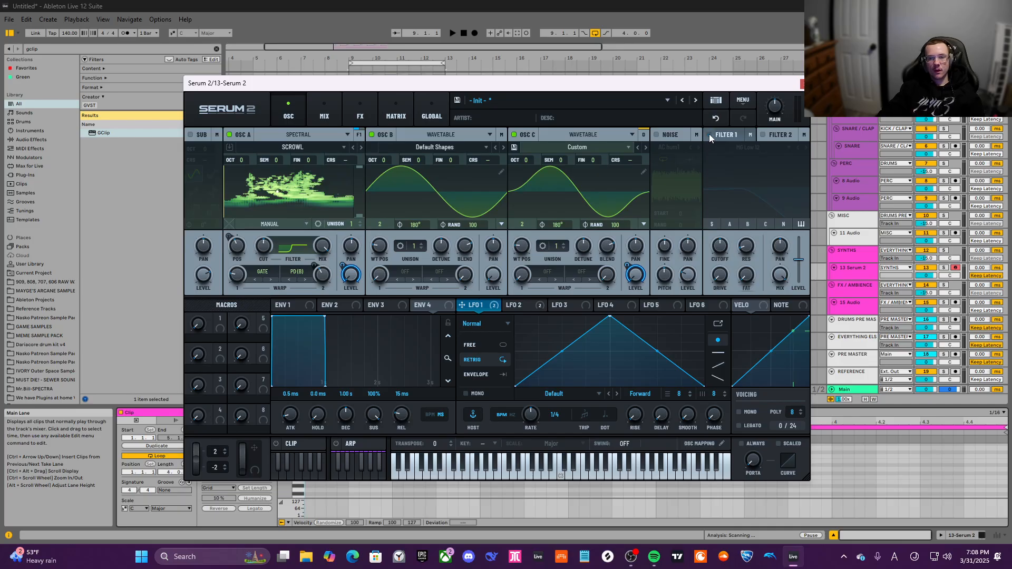
{"action": "key", "text": "a"}
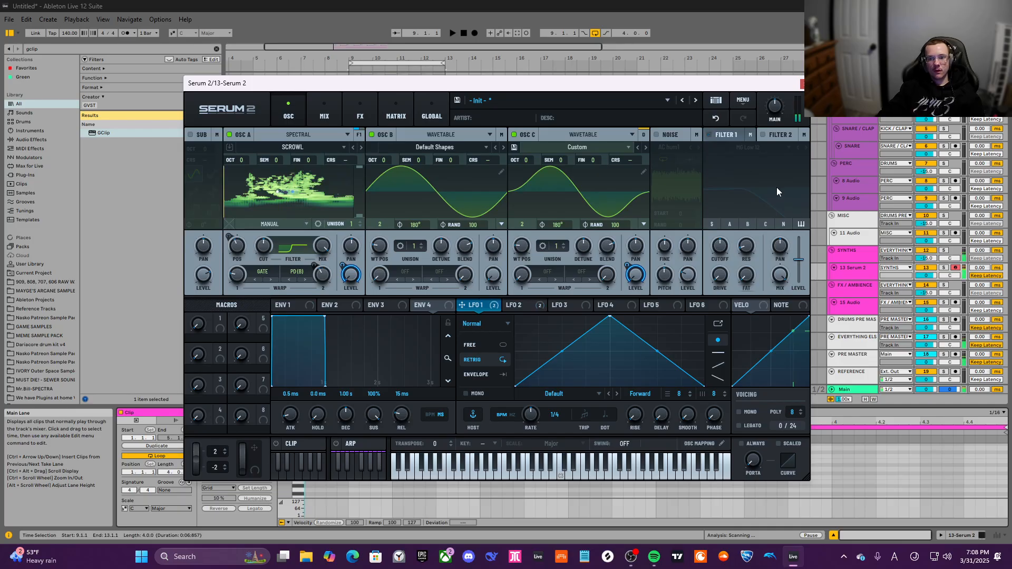
{"action": "key", "text": "a"}
{"action": "left_click", "coordinate": [728, 135]}
{"action": "key", "text": "a"}
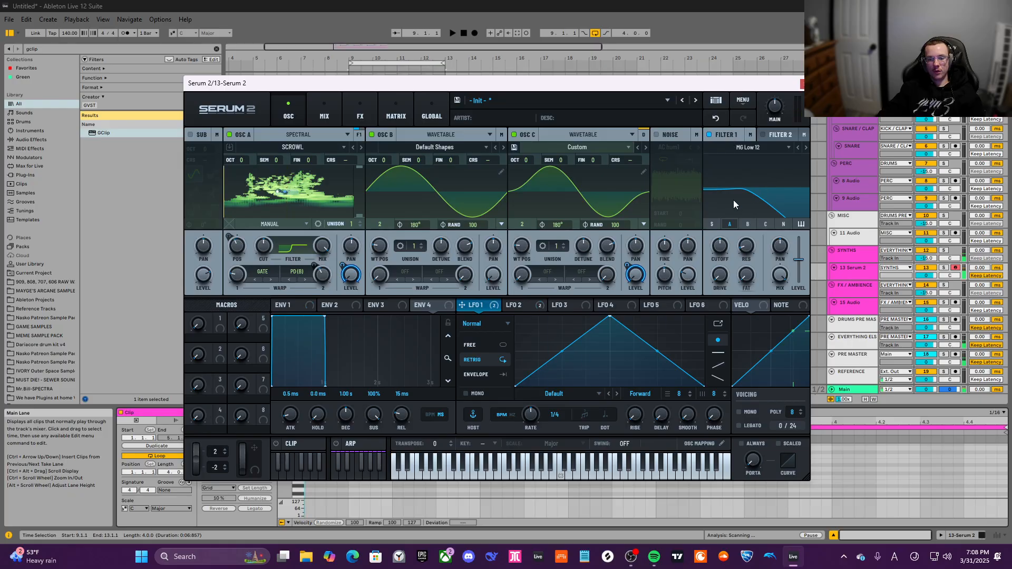
{"action": "left_click", "coordinate": [710, 134]}
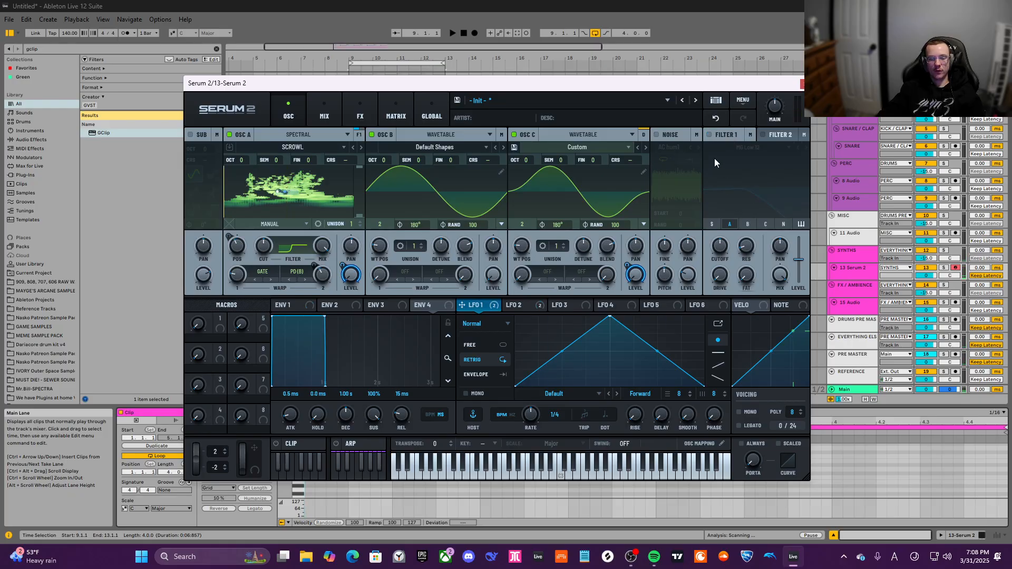
{"action": "key", "text": "a"}
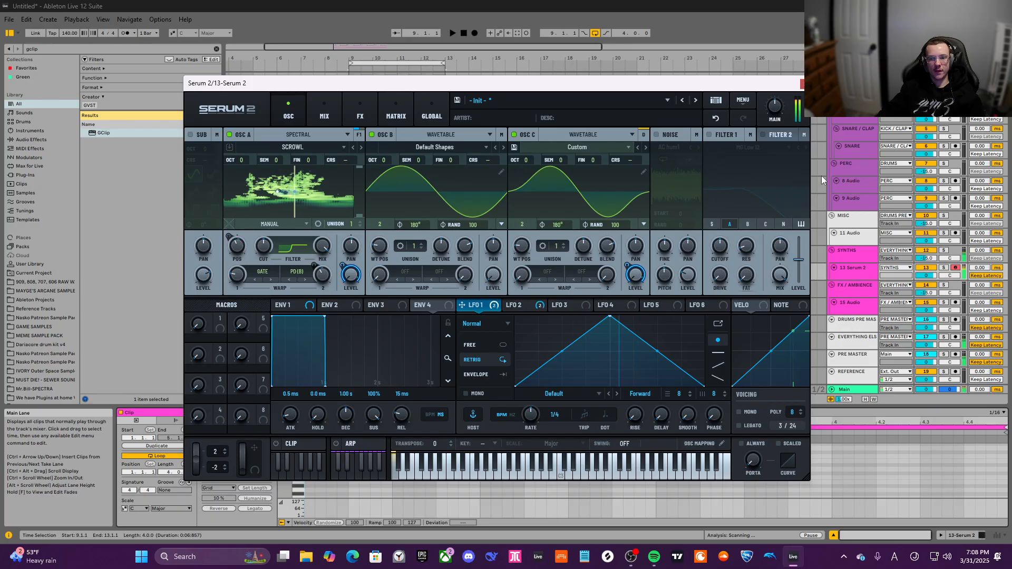
Enable Filter 1, assign LFO 1 to its cutoff, and raise the base cutoff
{"action": "left_click", "coordinate": [709, 134]}
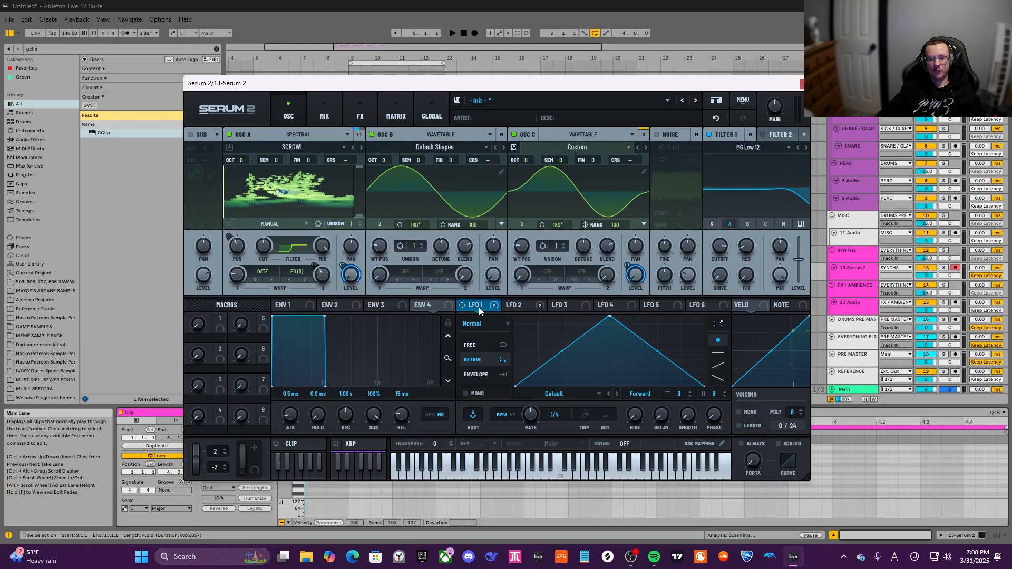
{"action": "left_click_drag", "start_coordinate": [480, 305], "coordinate": [725, 251]}
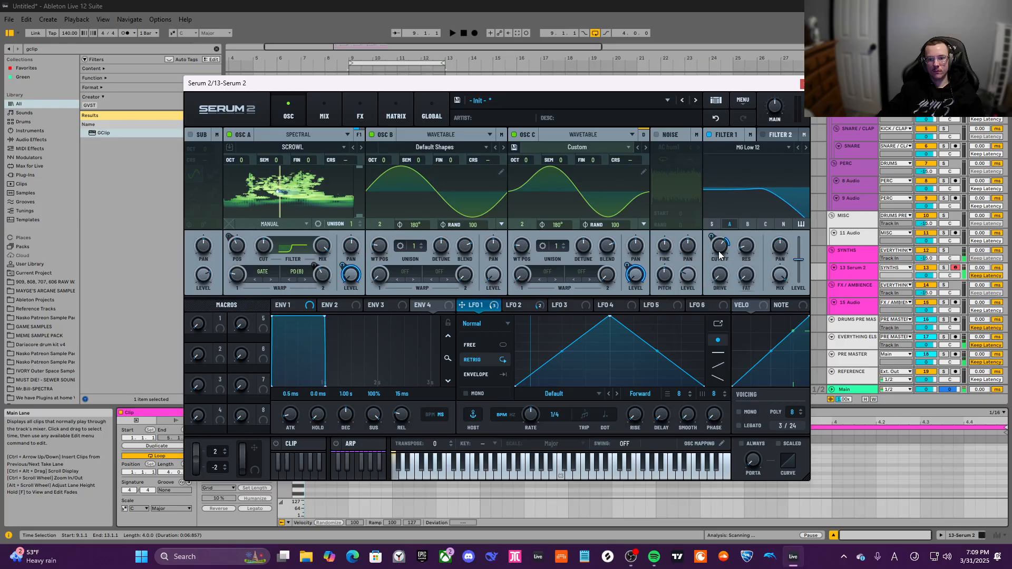
{"action": "left_click_drag", "start_coordinate": [719, 252], "coordinate": [722, 235]}
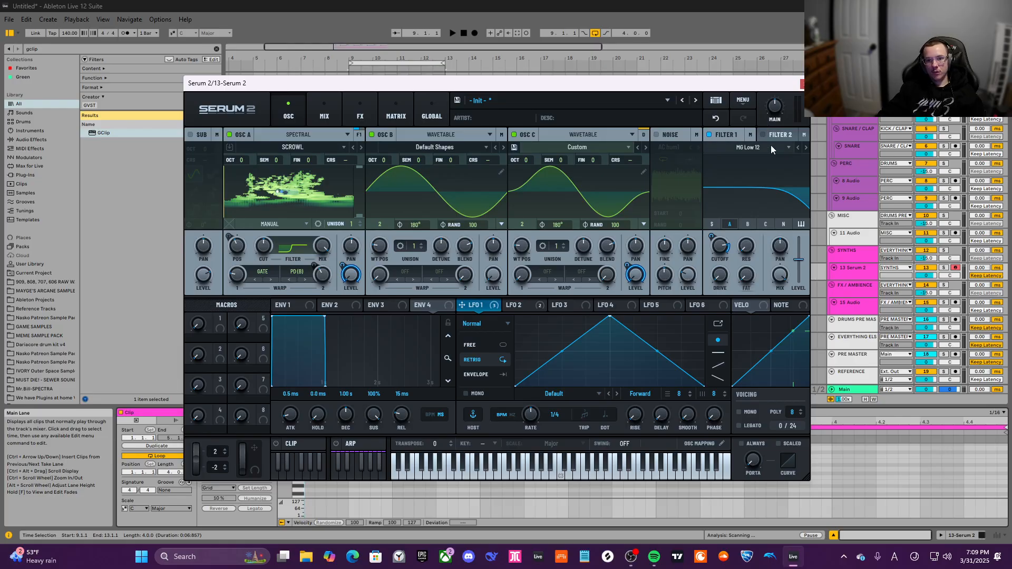
Route Filter 1's output into Filter 2
{"action": "left_click", "coordinate": [751, 136]}
{"action": "left_click", "coordinate": [750, 149]}
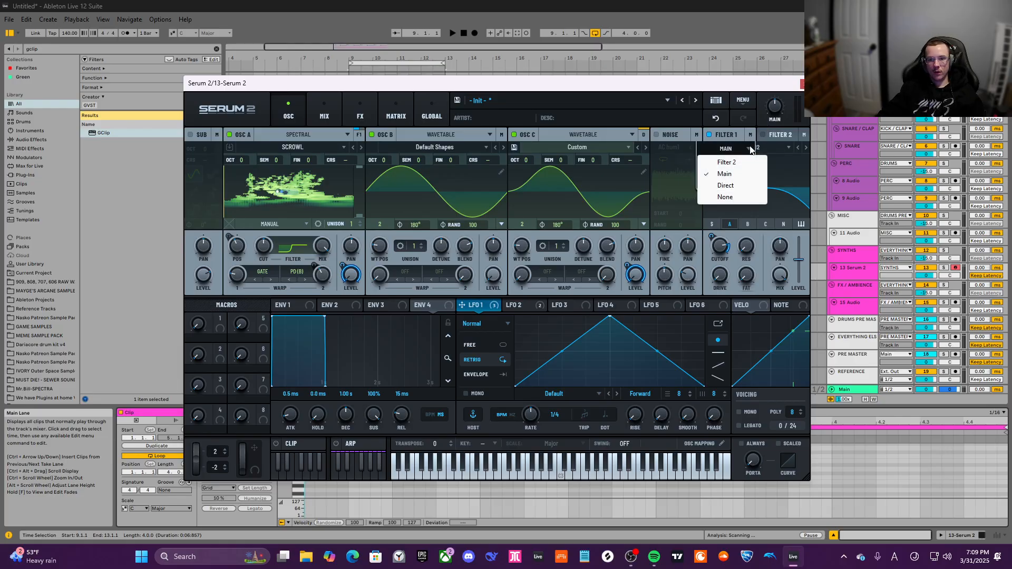
{"action": "left_click", "coordinate": [726, 162]}
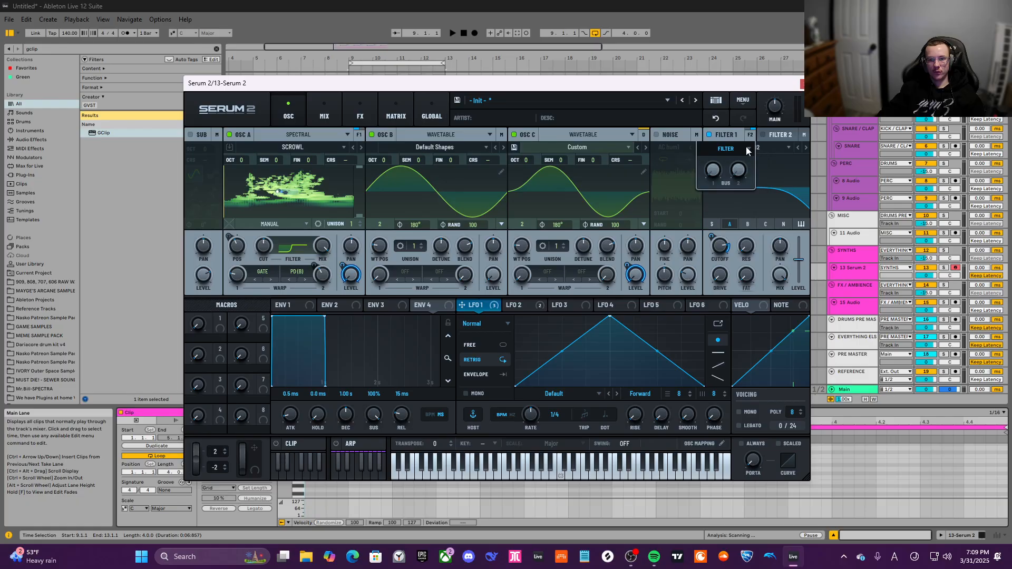
Enable Filter 2, set its type to High 12, and lower its cutoff to 45 Hz
{"action": "left_click", "coordinate": [780, 133]}
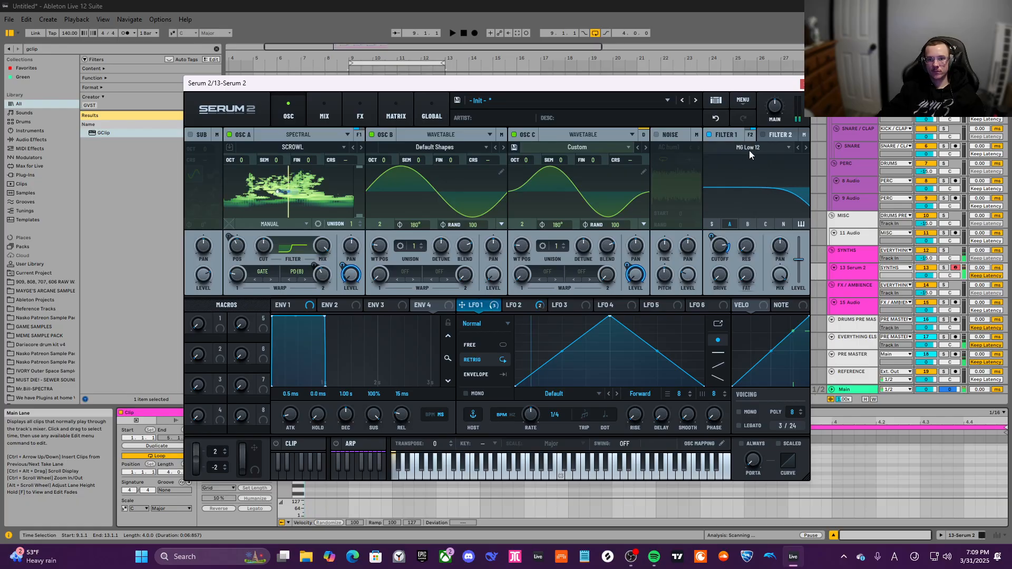
{"action": "left_click", "coordinate": [784, 138]}
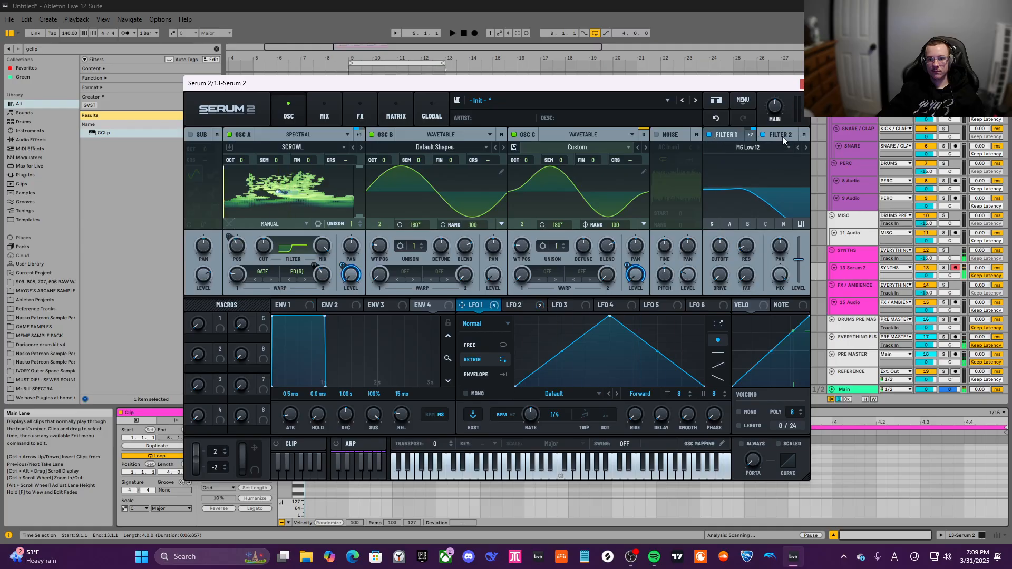
{"action": "left_click", "coordinate": [748, 147]}
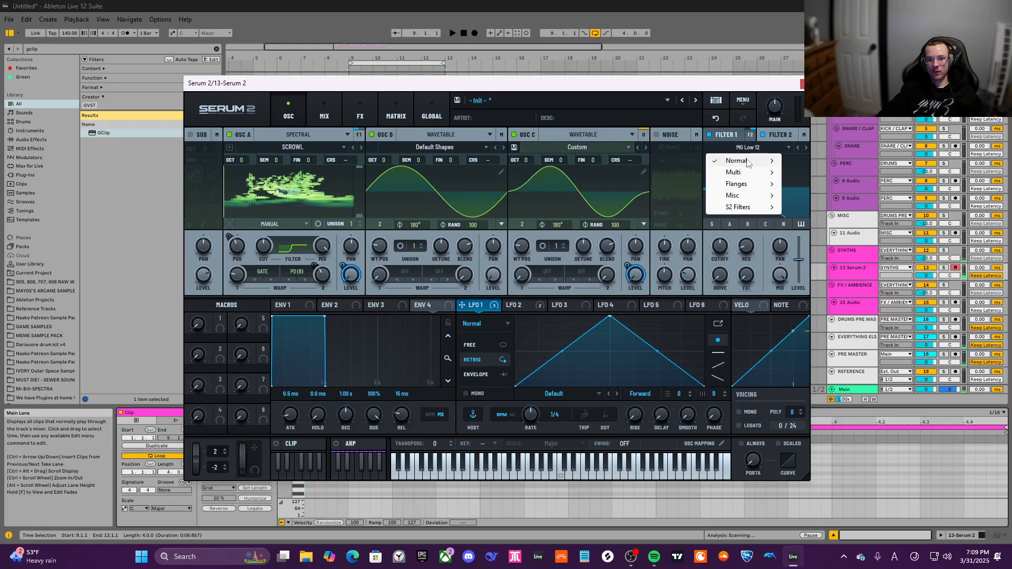
{"action": "mouse_move", "coordinate": [749, 161]}
{"action": "left_click", "coordinate": [809, 265]}
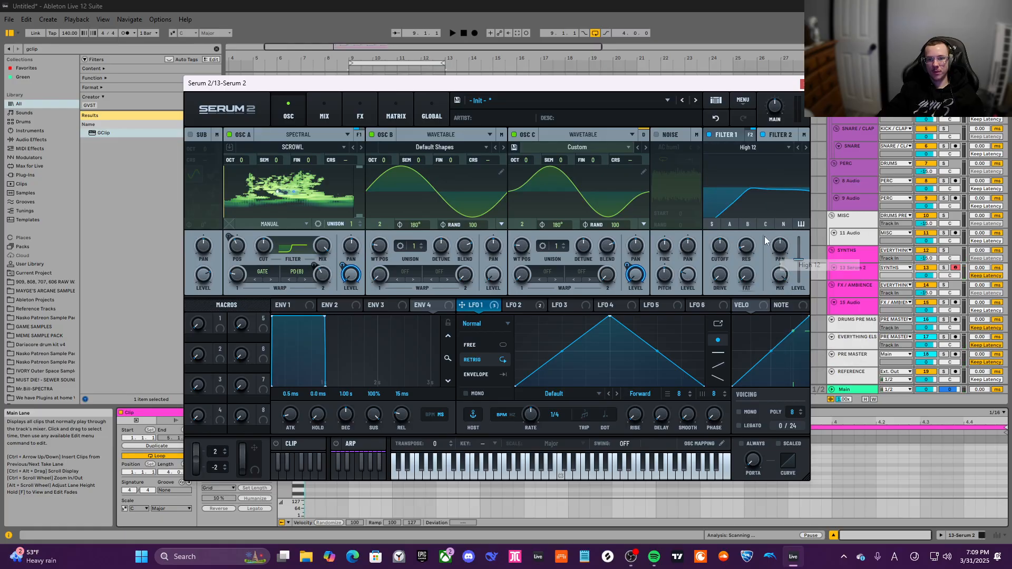
{"action": "left_click_drag", "start_coordinate": [726, 247], "coordinate": [720, 269]}
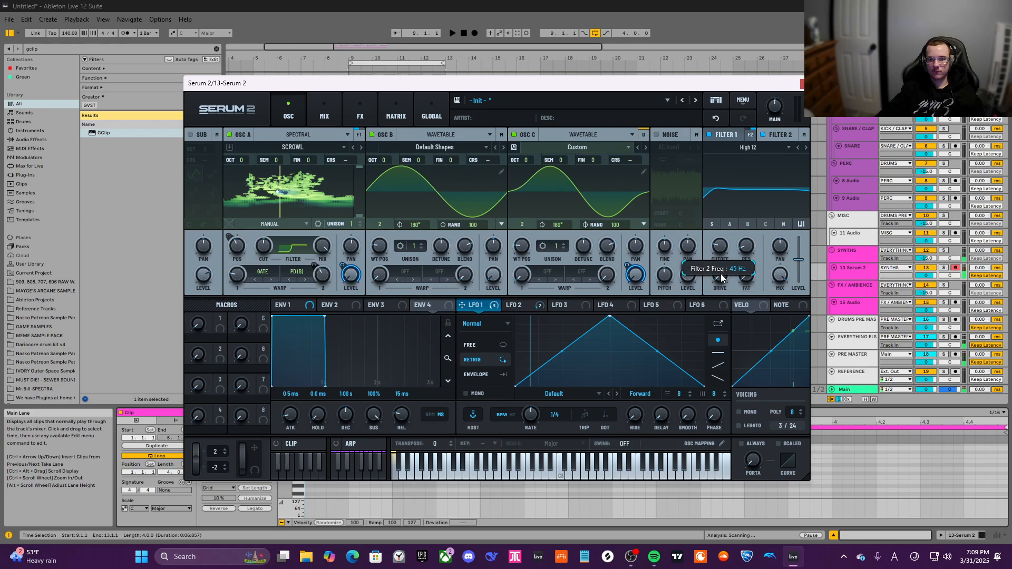
Assign LFO 1 to Filter 2's cutoff at about 40% depth and raise the filter's resonance
{"action": "left_click_drag", "start_coordinate": [462, 305], "coordinate": [717, 248]}
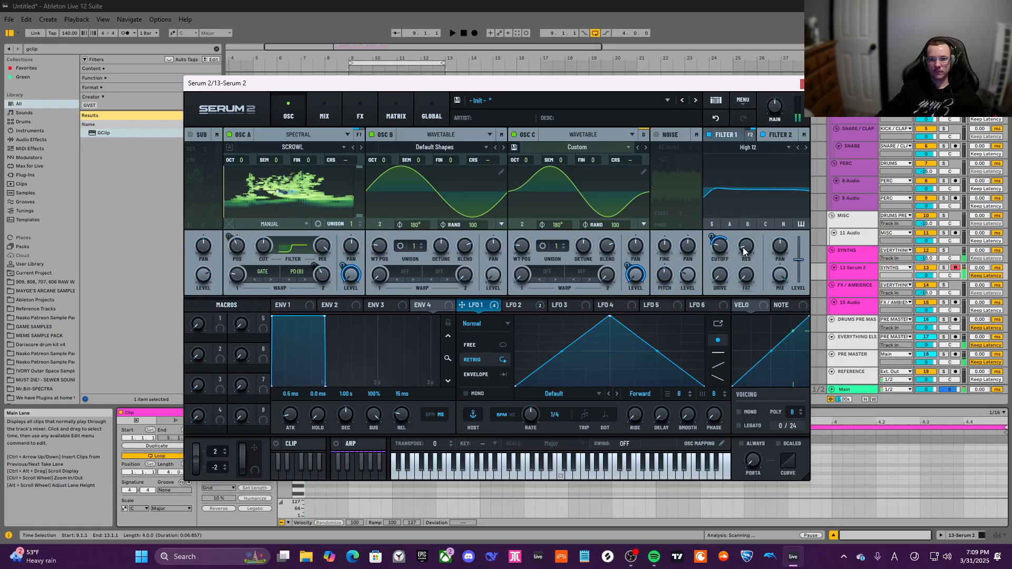
{"action": "left_click_drag", "start_coordinate": [746, 242], "coordinate": [749, 236]}
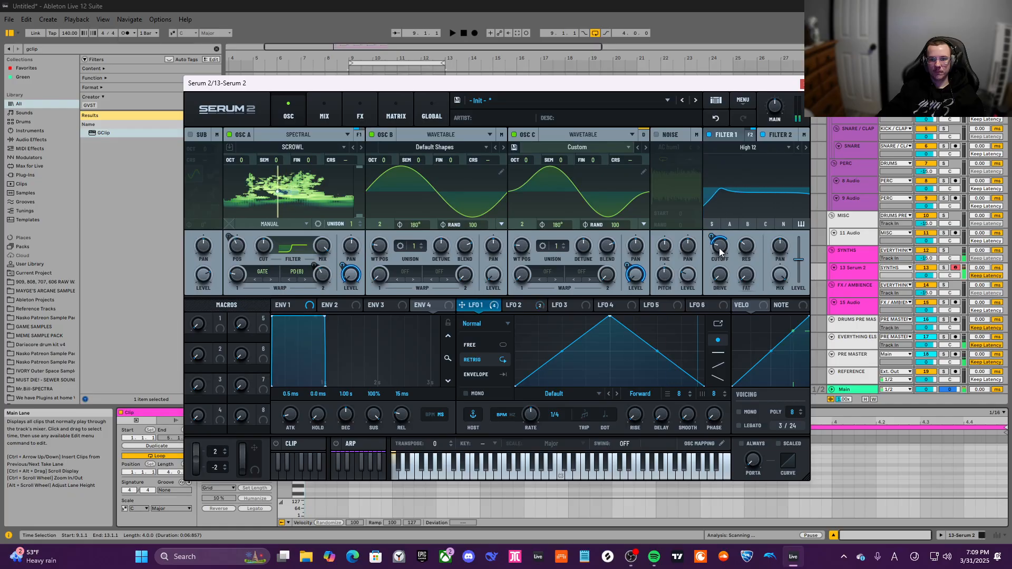
{"action": "mouse_move", "coordinate": [714, 247]}
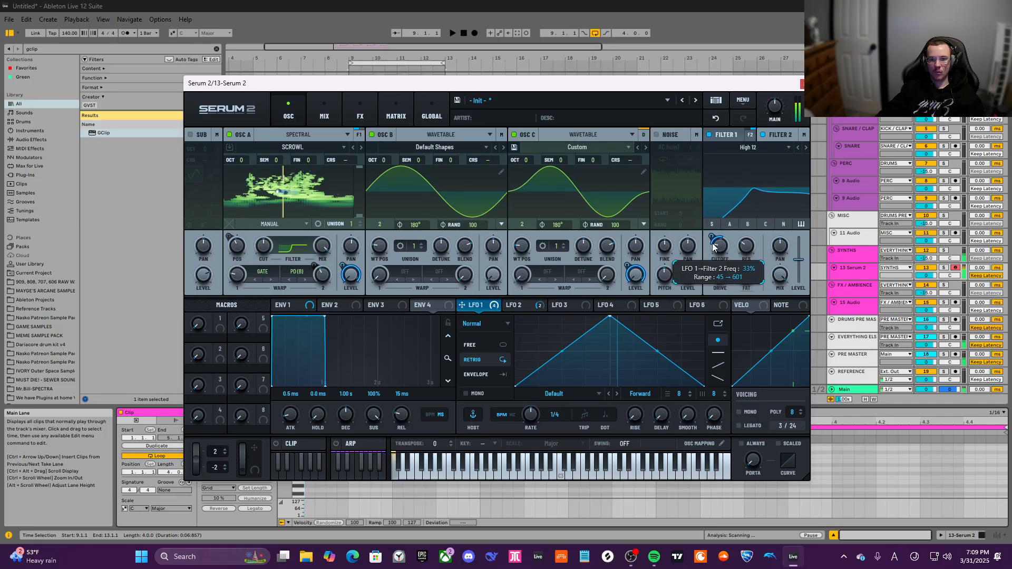
{"action": "left_click_drag", "start_coordinate": [714, 247], "coordinate": [716, 244]}
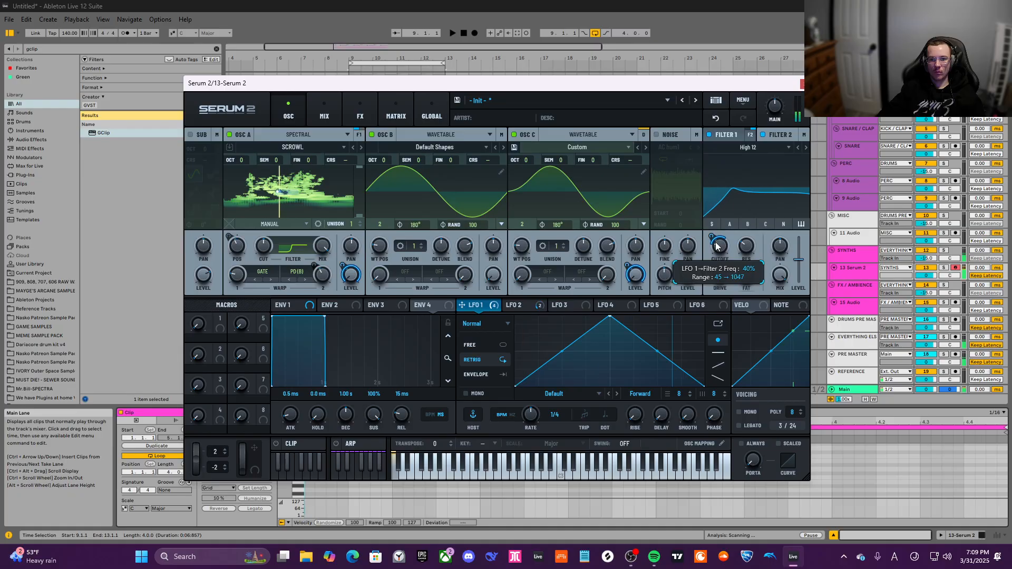
{"action": "mouse_move", "coordinate": [742, 230]}
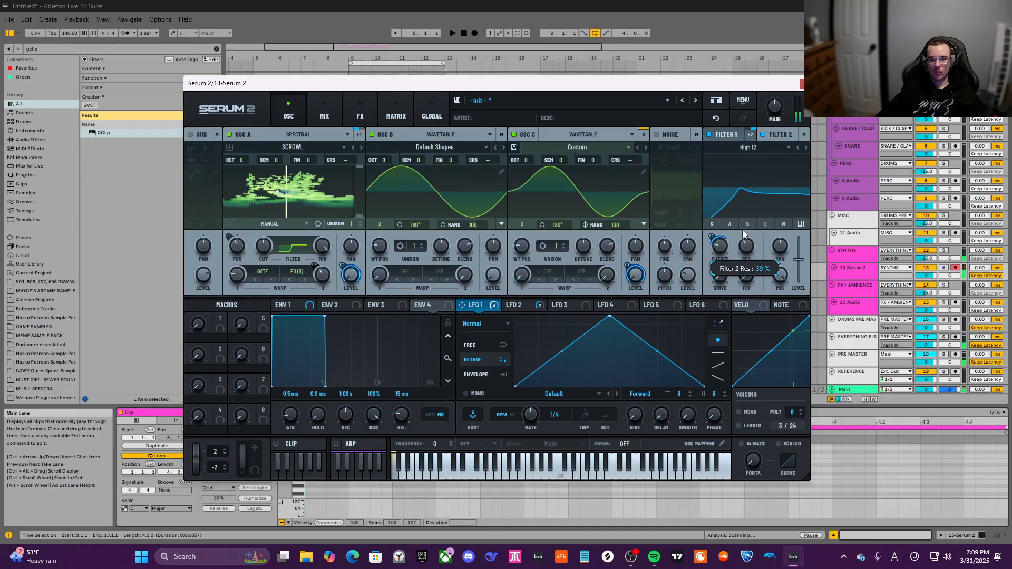
{"action": "left_click_drag", "start_coordinate": [743, 230], "coordinate": [748, 220]}
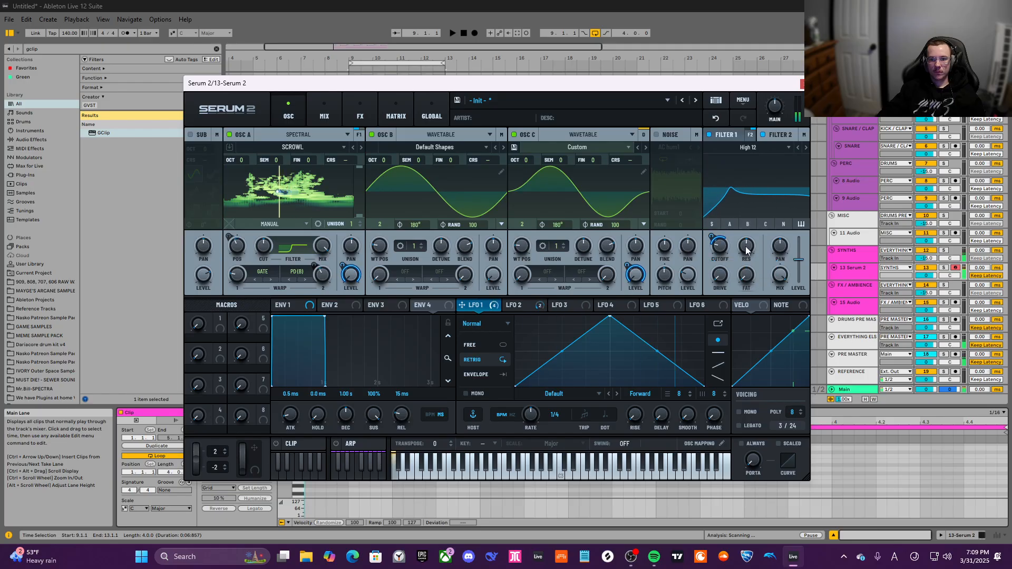
Assign LFO 1 to Filter 2's resonance with a negative depth and adjust the filter's Fat amount
{"action": "left_click_drag", "start_coordinate": [478, 305], "coordinate": [741, 245]}
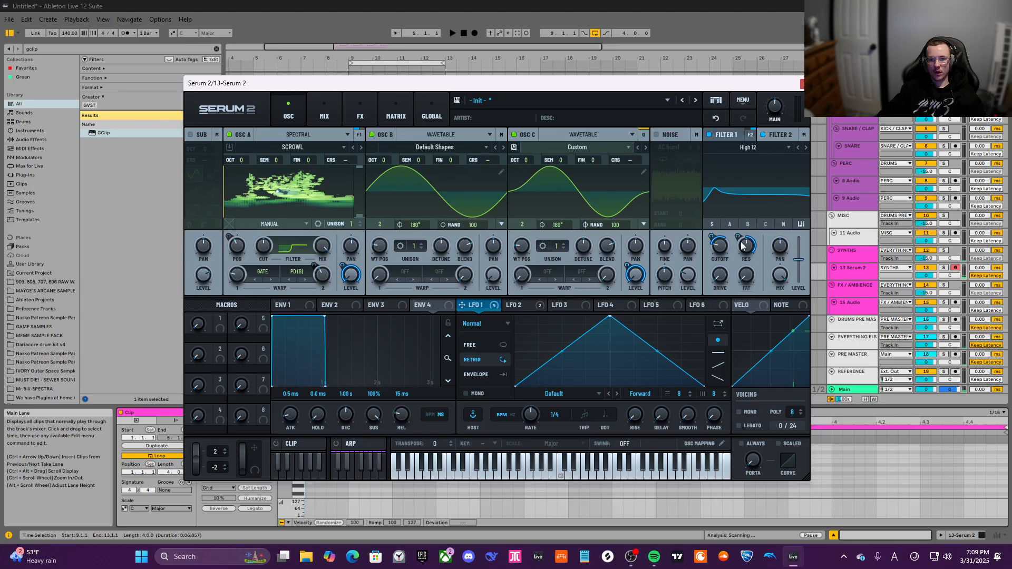
{"action": "mouse_move", "coordinate": [739, 238]}
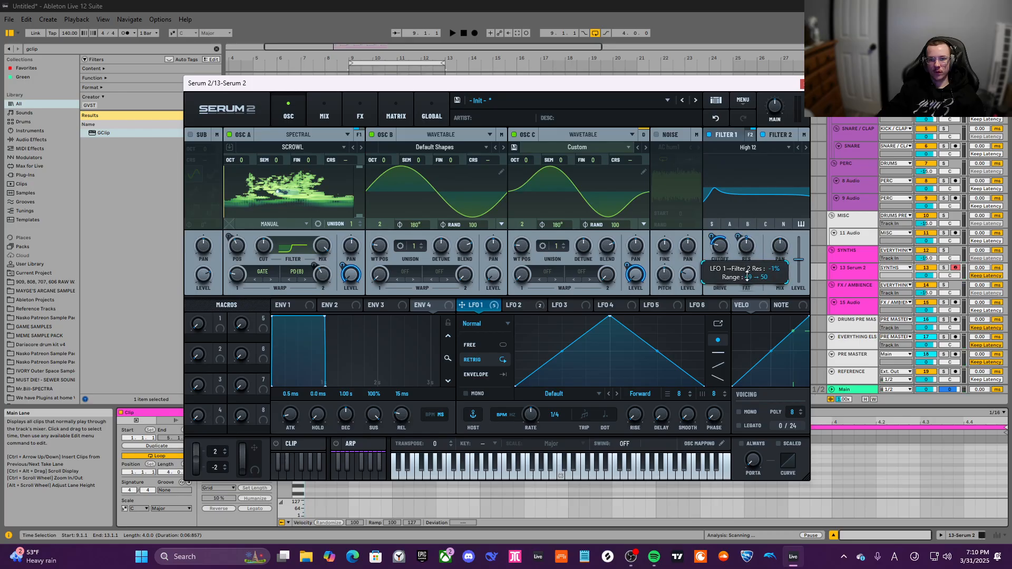
{"action": "left_click_drag", "start_coordinate": [748, 281], "coordinate": [750, 283]}
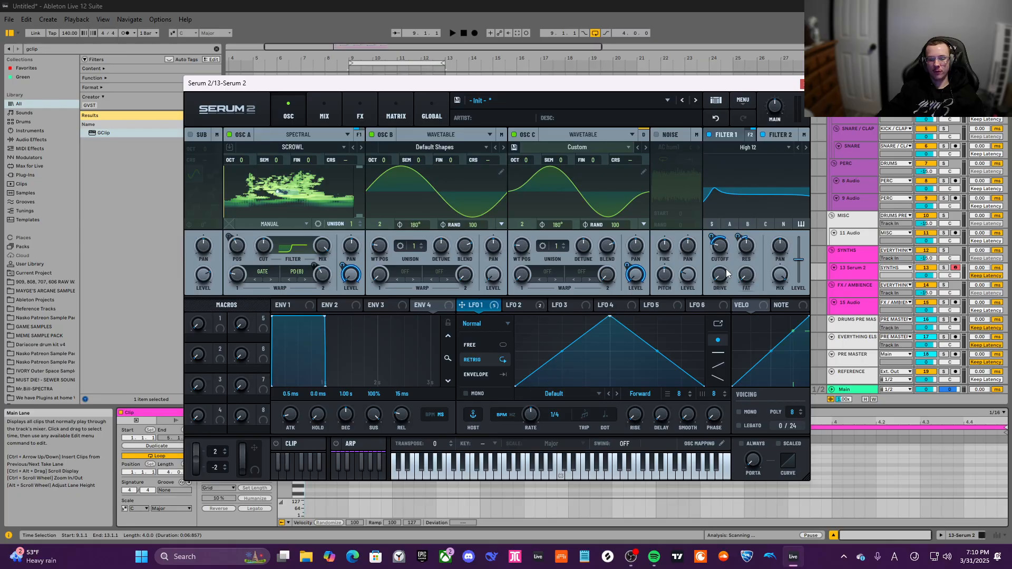
{"action": "left_click_drag", "start_coordinate": [743, 244], "coordinate": [747, 245]}
{"action": "mouse_move", "coordinate": [739, 247]}
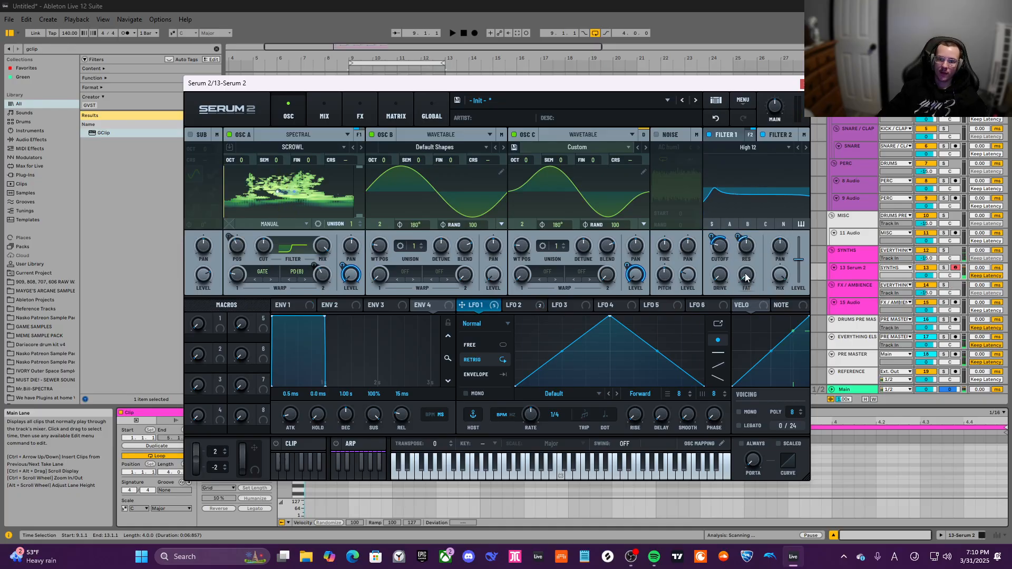
{"action": "left_click_drag", "start_coordinate": [746, 278], "coordinate": [760, 246]}
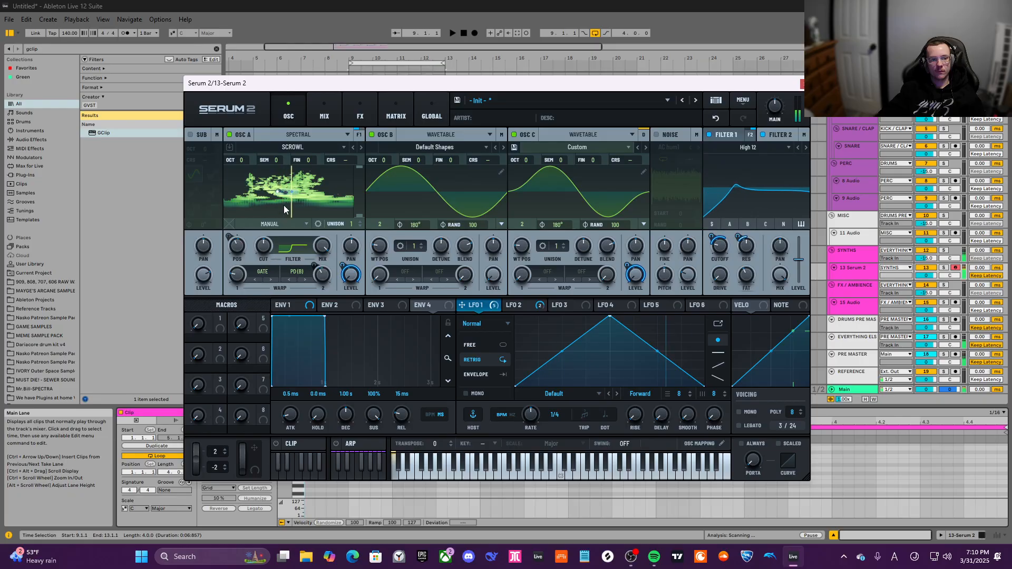
Audition other spectral sources in oscillator A, choose Crappy Toilet, and try different playback positions
{"action": "left_click", "coordinate": [353, 148]}
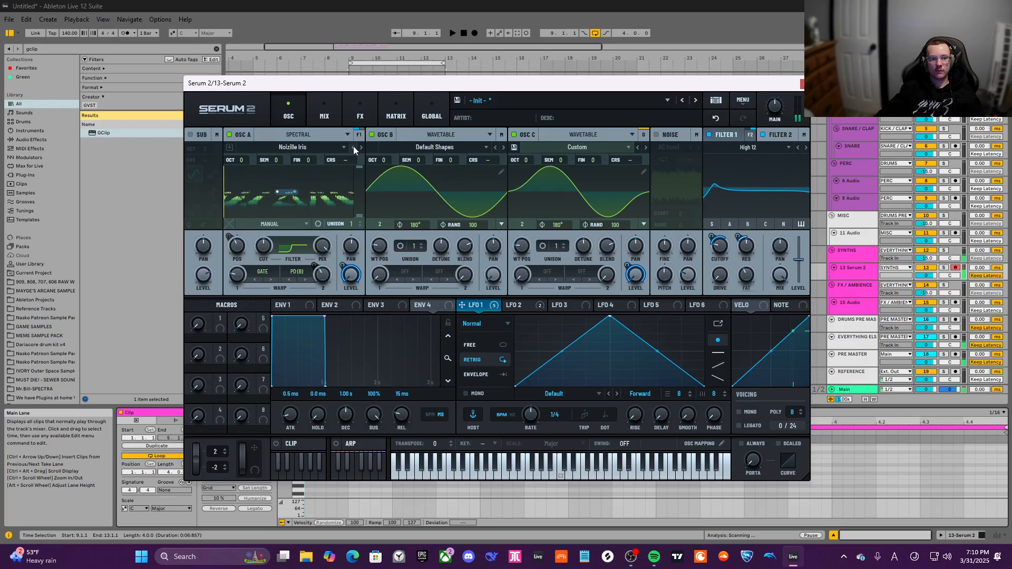
{"action": "left_click", "coordinate": [353, 147]}
{"action": "left_click", "coordinate": [354, 147]}
{"action": "left_click", "coordinate": [354, 147]}
{"action": "left_click", "coordinate": [355, 148]}
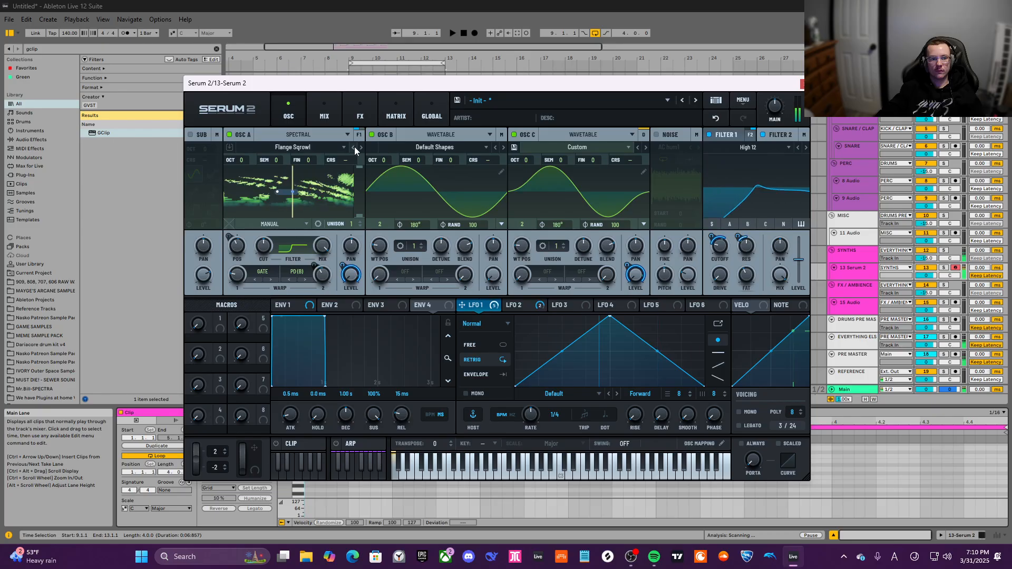
{"action": "left_click", "coordinate": [354, 148]}
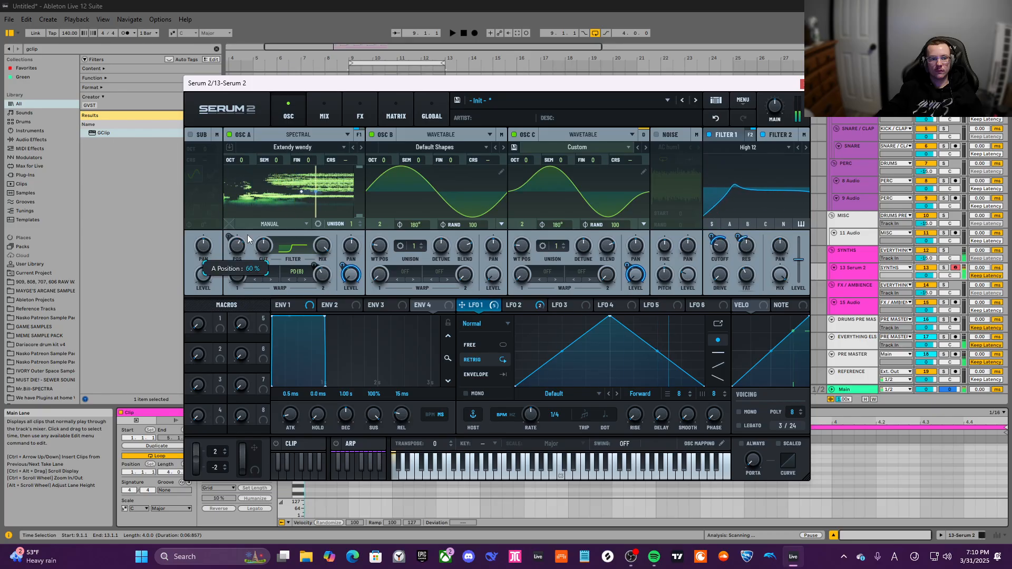
{"action": "left_click", "coordinate": [354, 147]}
{"action": "left_click", "coordinate": [355, 147]}
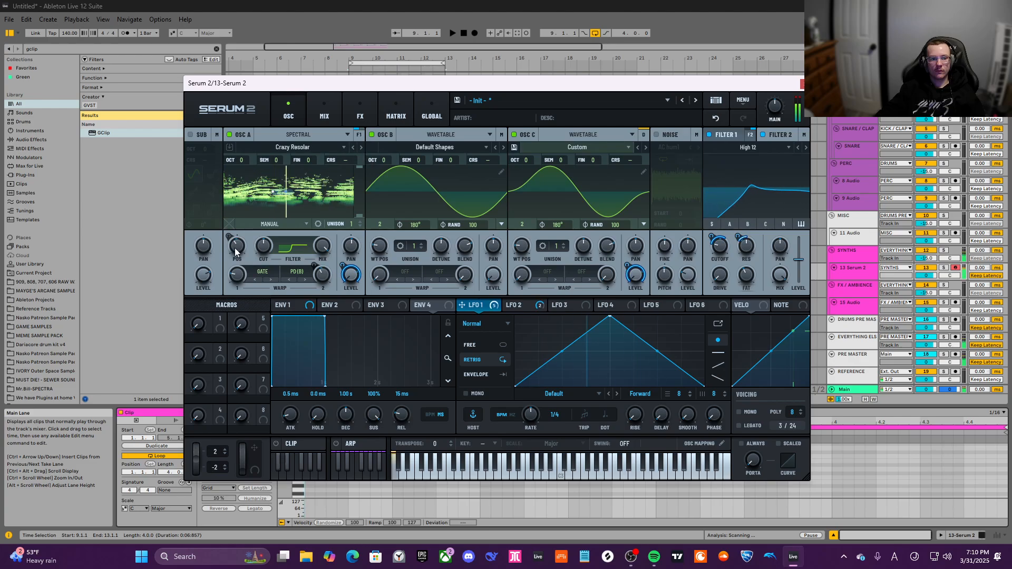
{"action": "left_click_drag", "start_coordinate": [235, 252], "coordinate": [255, 242]}
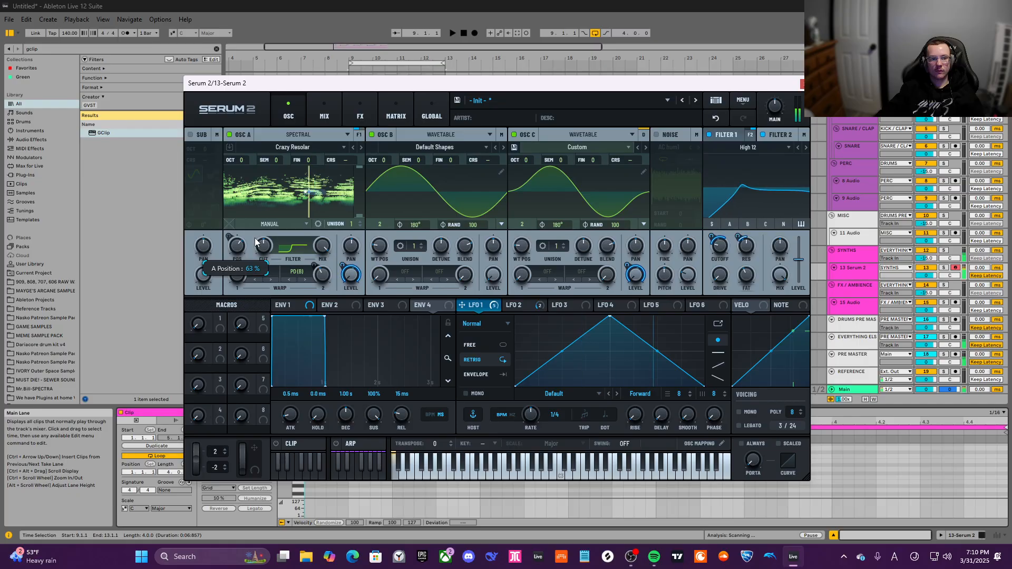
{"action": "left_click", "coordinate": [354, 147]}
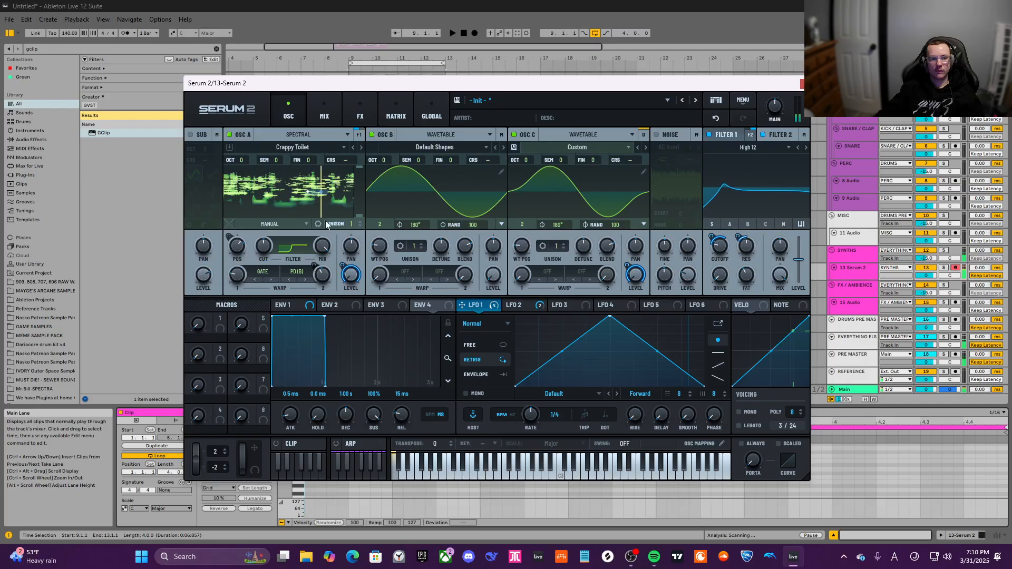
{"action": "left_click_drag", "start_coordinate": [236, 252], "coordinate": [235, 260]}
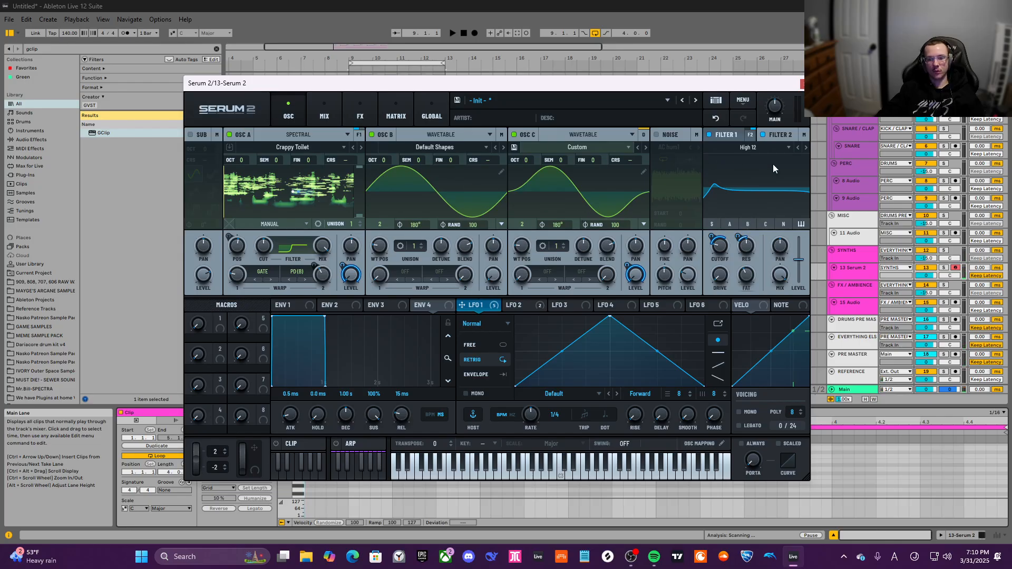
Add a Compressor to the main effects rack
{"action": "left_click", "coordinate": [356, 111]}
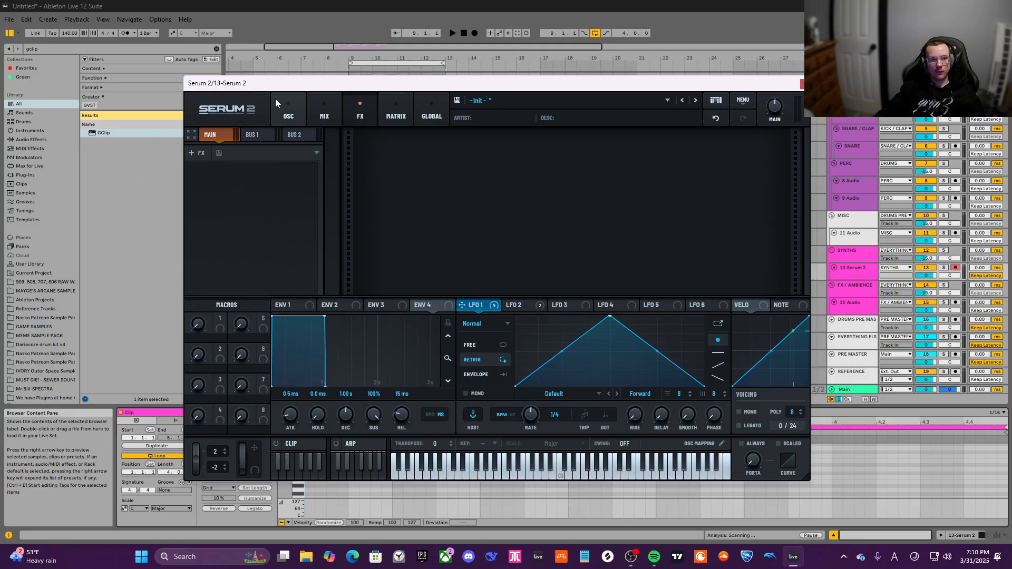
{"action": "left_click", "coordinate": [200, 152]}
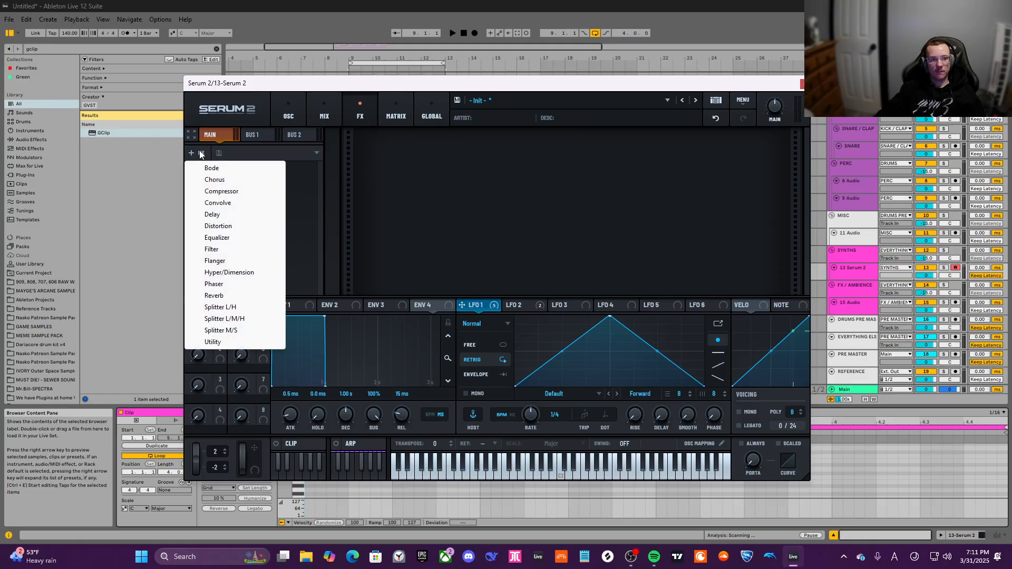
{"action": "left_click", "coordinate": [200, 152]}
{"action": "left_click", "coordinate": [200, 151]}
{"action": "left_click", "coordinate": [200, 152]}
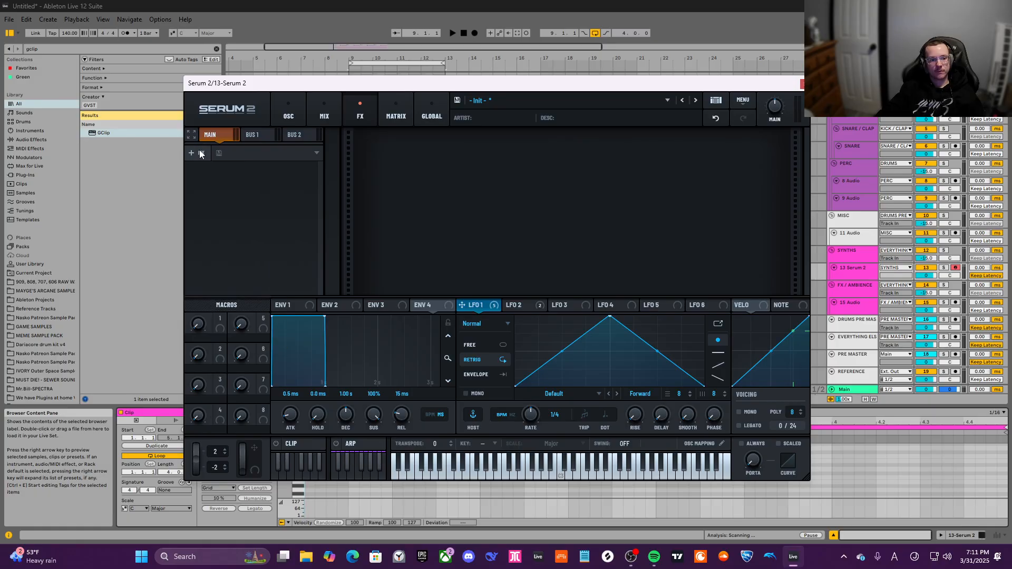
{"action": "left_click", "coordinate": [200, 152]}
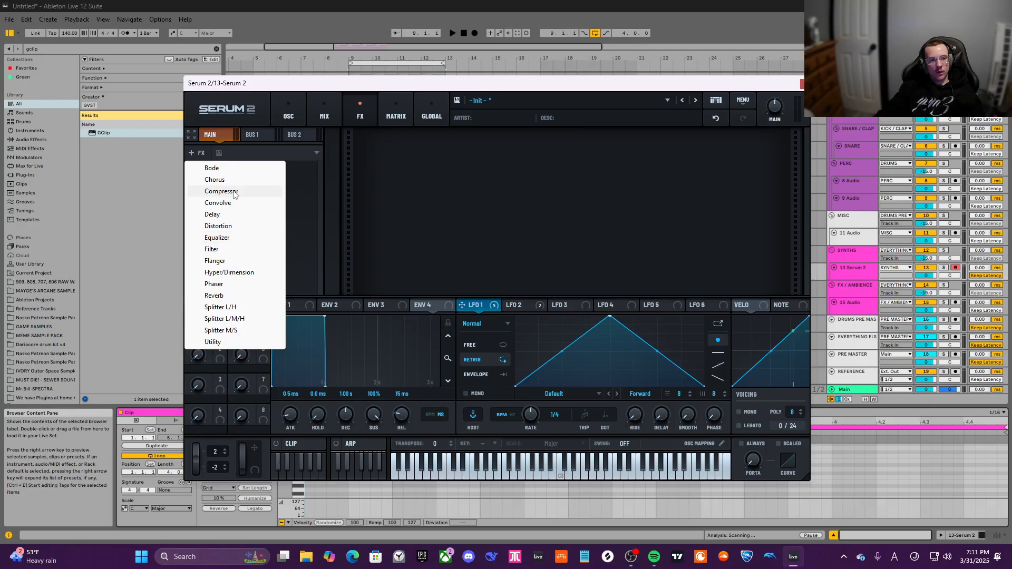
{"action": "left_click", "coordinate": [235, 194]}
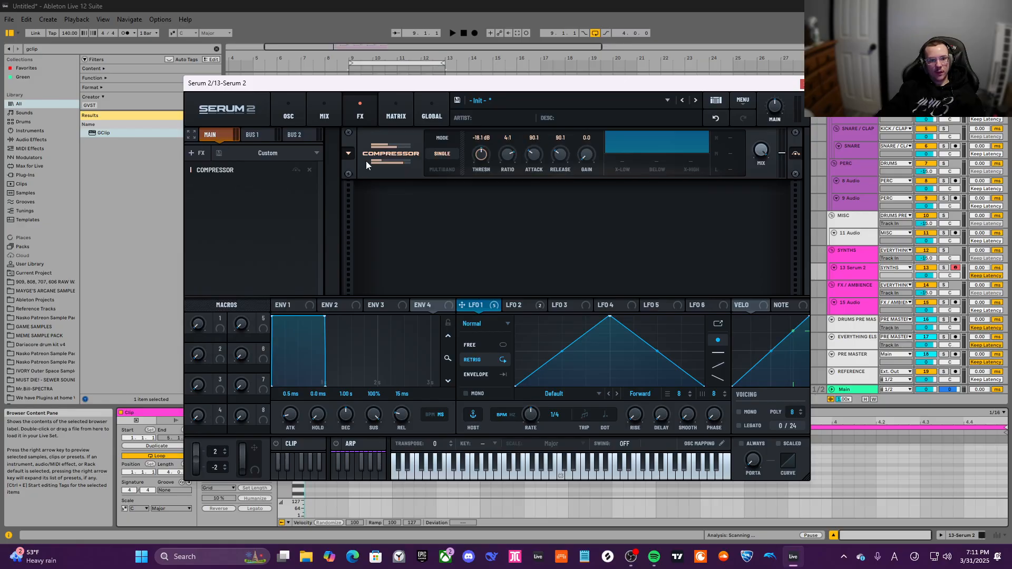
Load the MB OTT factory preset in the compressor, then raise its release to about 347 and adjust its gain
{"action": "left_click", "coordinate": [348, 153]}
{"action": "mouse_move", "coordinate": [381, 154]}
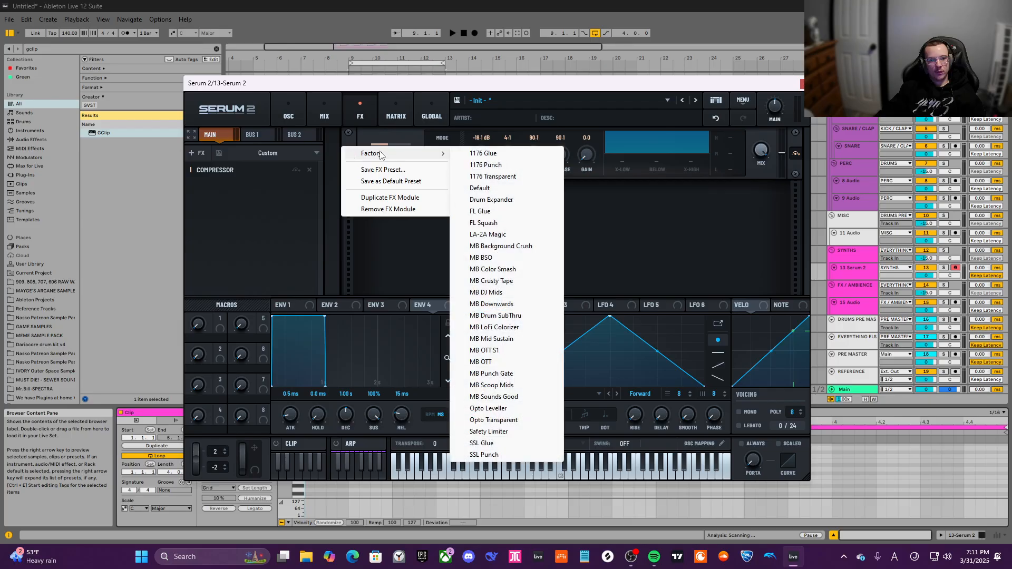
{"action": "left_click", "coordinate": [484, 365]}
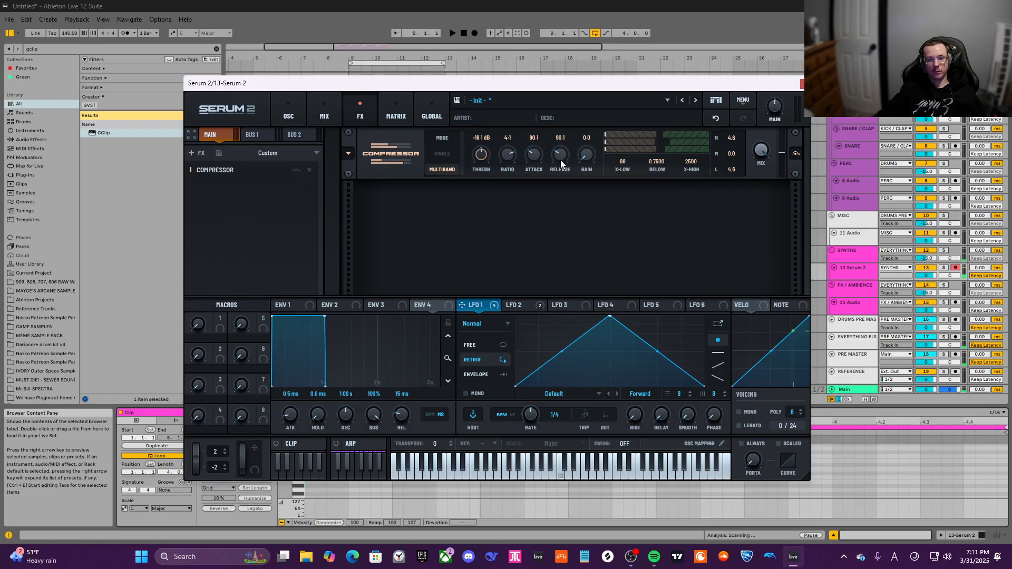
{"action": "left_click_drag", "start_coordinate": [564, 151], "coordinate": [573, 134]}
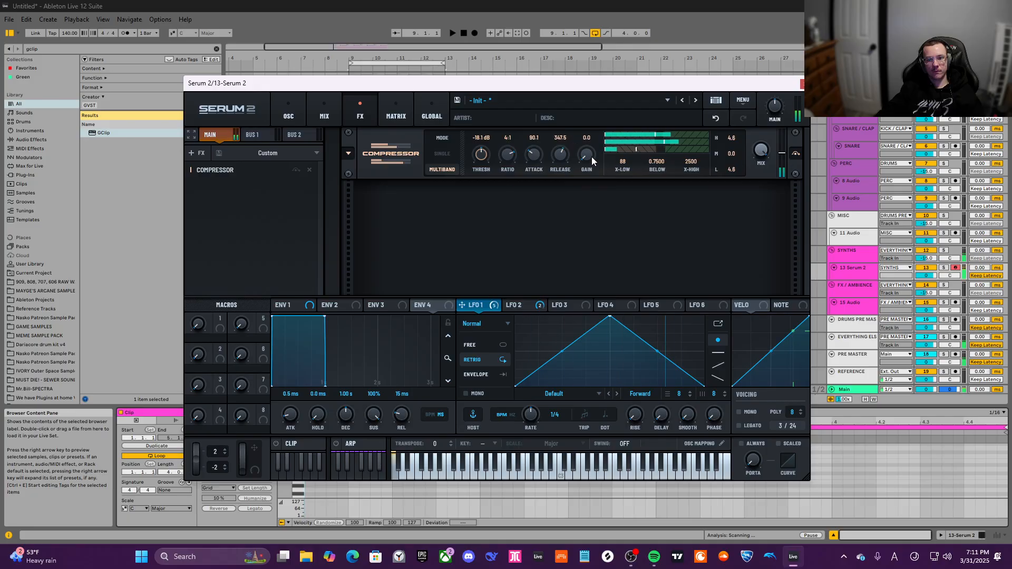
{"action": "left_click_drag", "start_coordinate": [590, 155], "coordinate": [601, 136]}
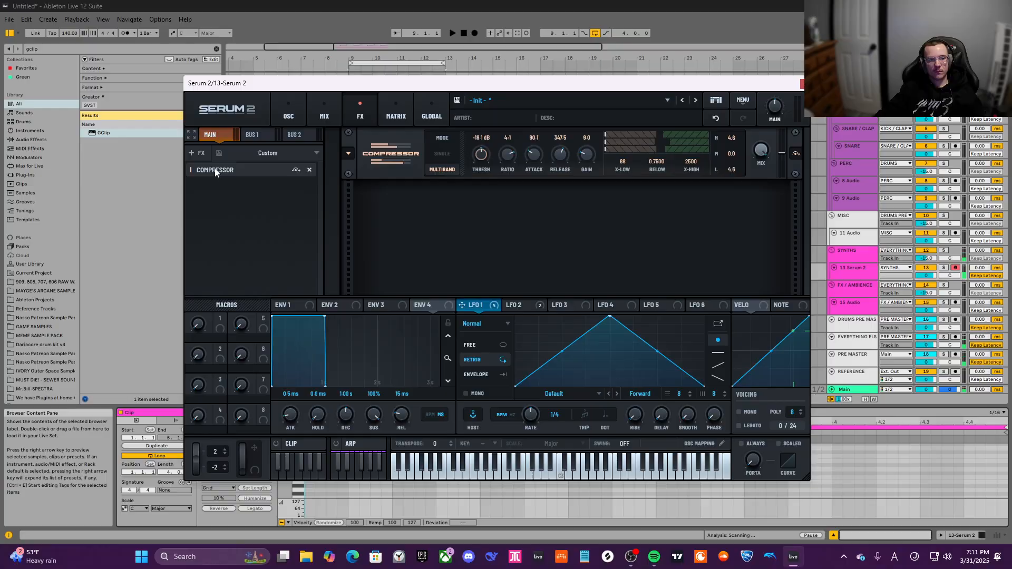
Route oscillator C's output to Main and return to the main effects rack
{"action": "left_click", "coordinate": [287, 112]}
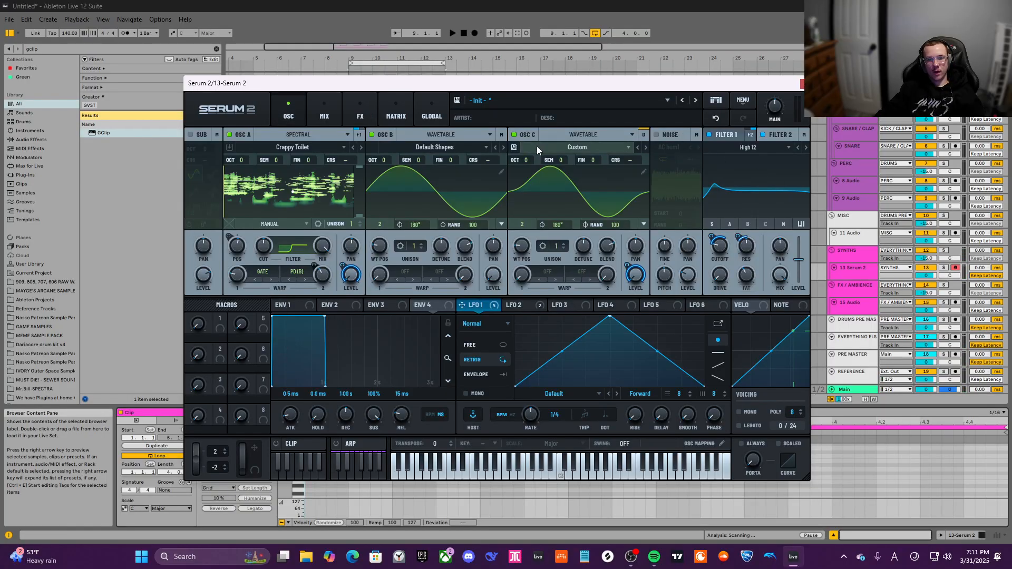
{"action": "left_click", "coordinate": [644, 136]}
{"action": "left_click", "coordinate": [622, 149]}
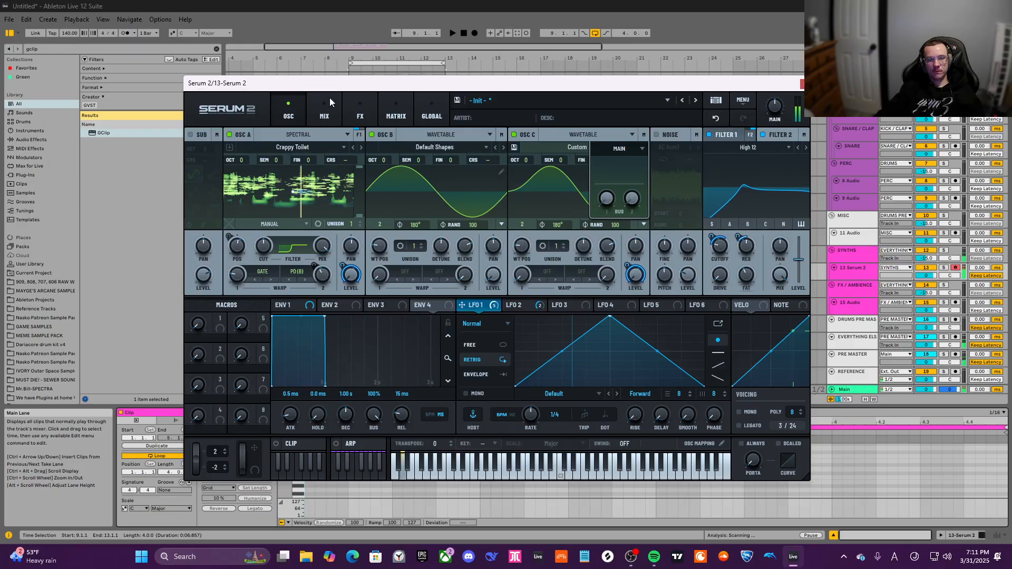
{"action": "left_click", "coordinate": [332, 111]}
{"action": "left_click", "coordinate": [376, 118]}
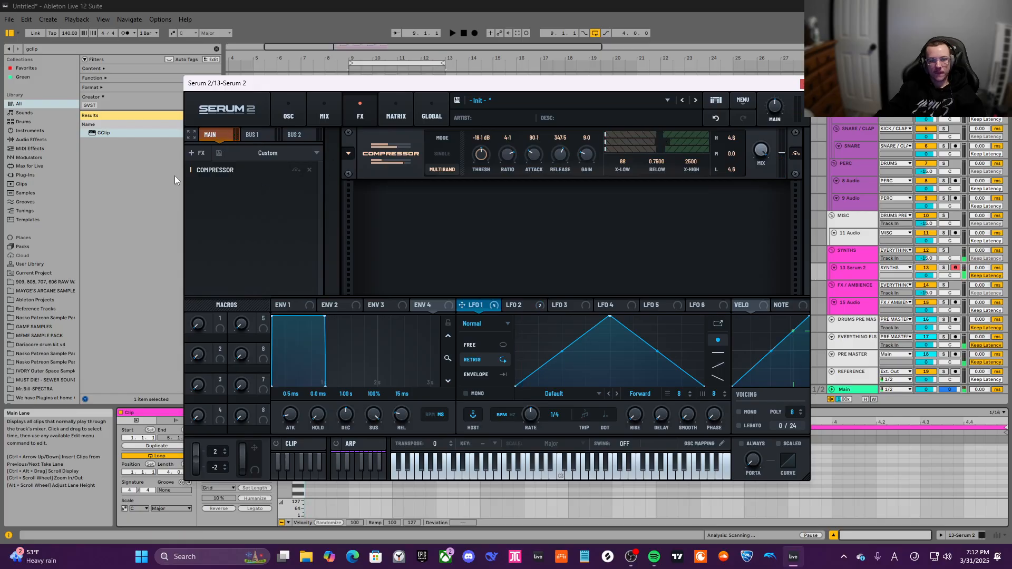
Add a Distortion after the compressor in the main effects rack and try different drive amounts
{"action": "left_click", "coordinate": [206, 153]}
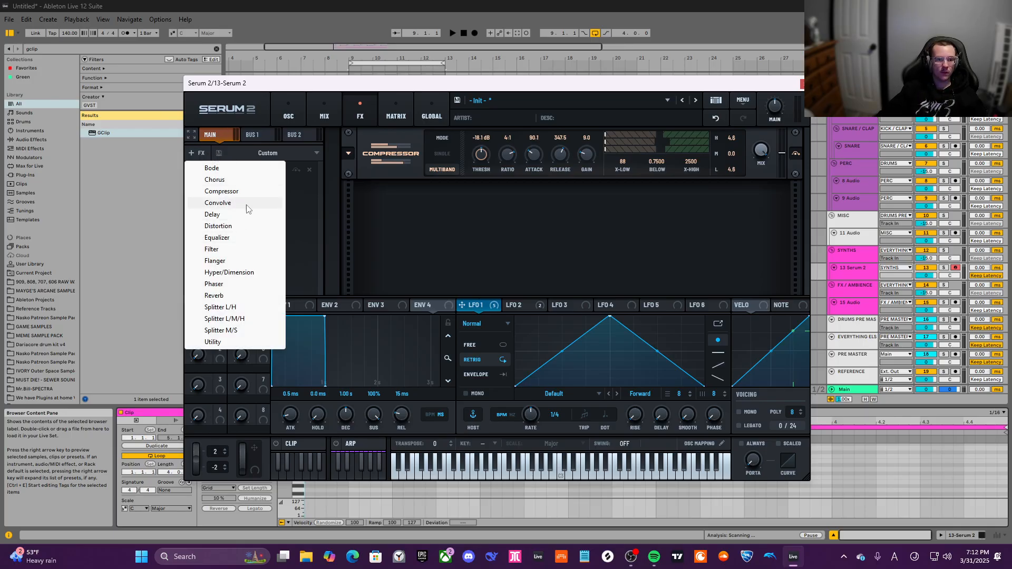
{"action": "left_click", "coordinate": [244, 226]}
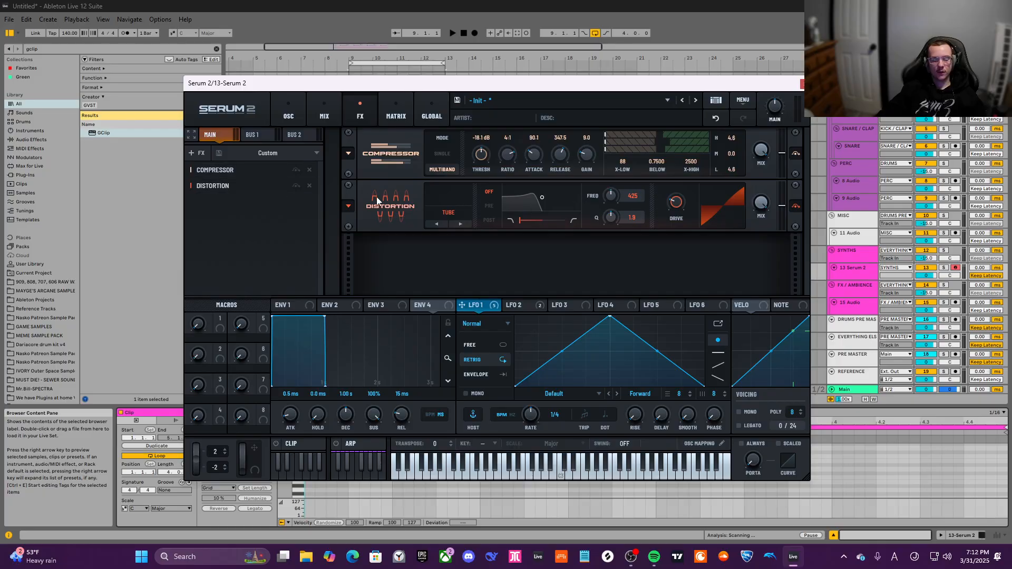
{"action": "left_click_drag", "start_coordinate": [682, 204], "coordinate": [678, 241]}
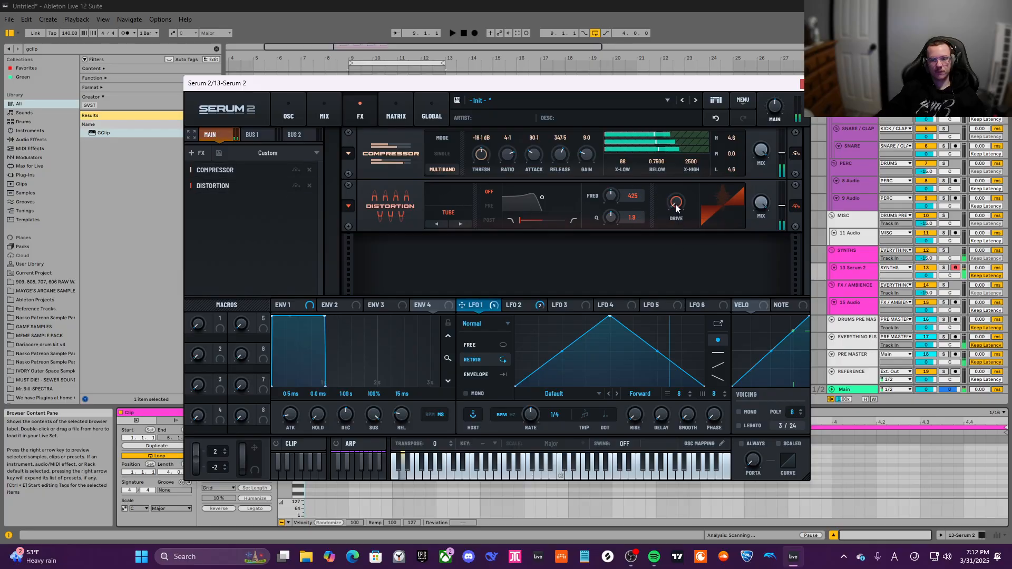
{"action": "left_click_drag", "start_coordinate": [675, 204], "coordinate": [699, 149]}
Switch the distortion type to Sin Fold and adjust its drive and mix downward
{"action": "left_click", "coordinate": [436, 212]}
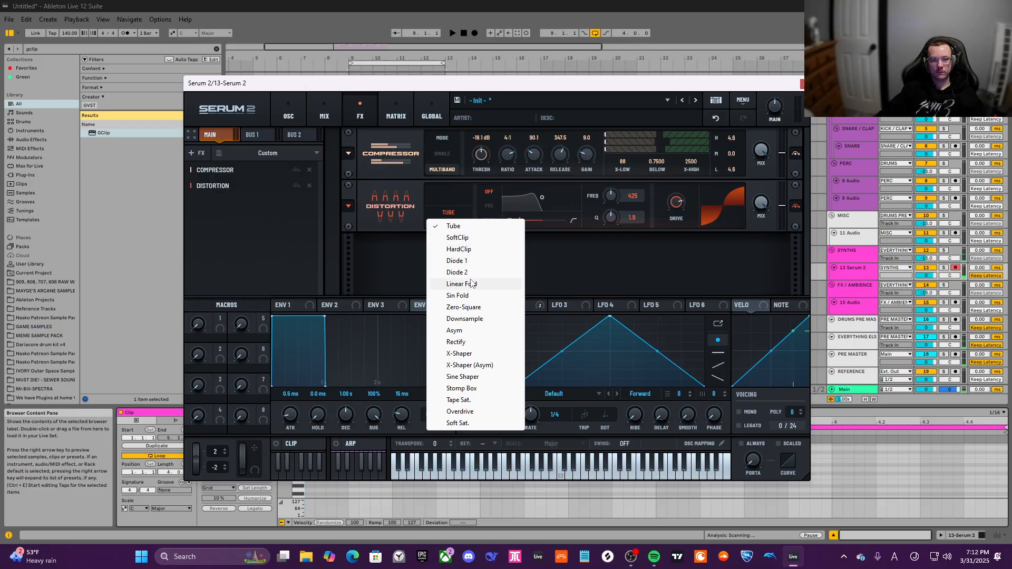
{"action": "left_click", "coordinate": [458, 296]}
{"action": "left_click_drag", "start_coordinate": [677, 246], "coordinate": [657, 266]}
{"action": "left_click_drag", "start_coordinate": [759, 204], "coordinate": [752, 268]}
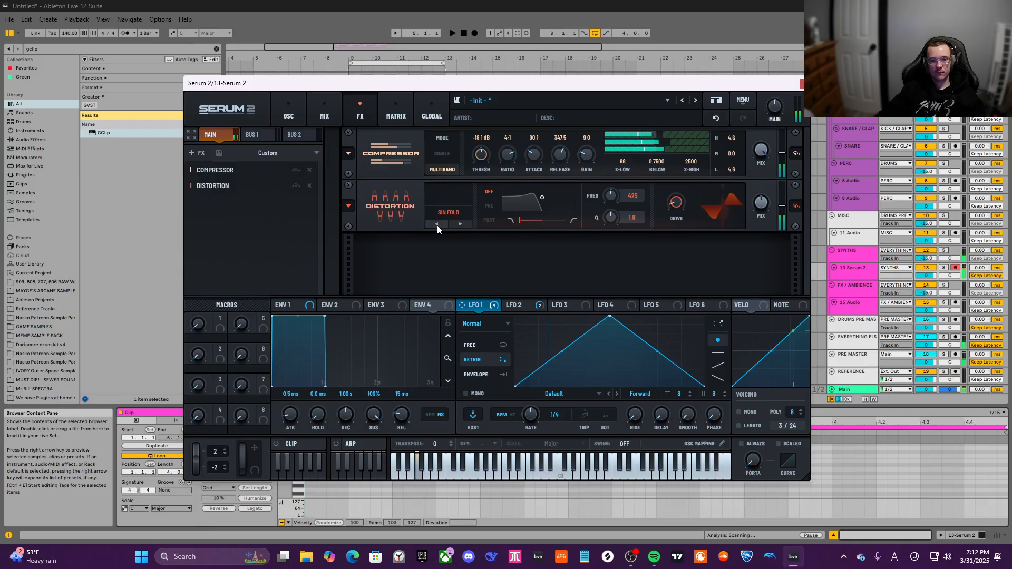
Compare the sound with the distortion bypassed and enabled, and fine-tune its mix
{"action": "left_click", "coordinate": [295, 186]}
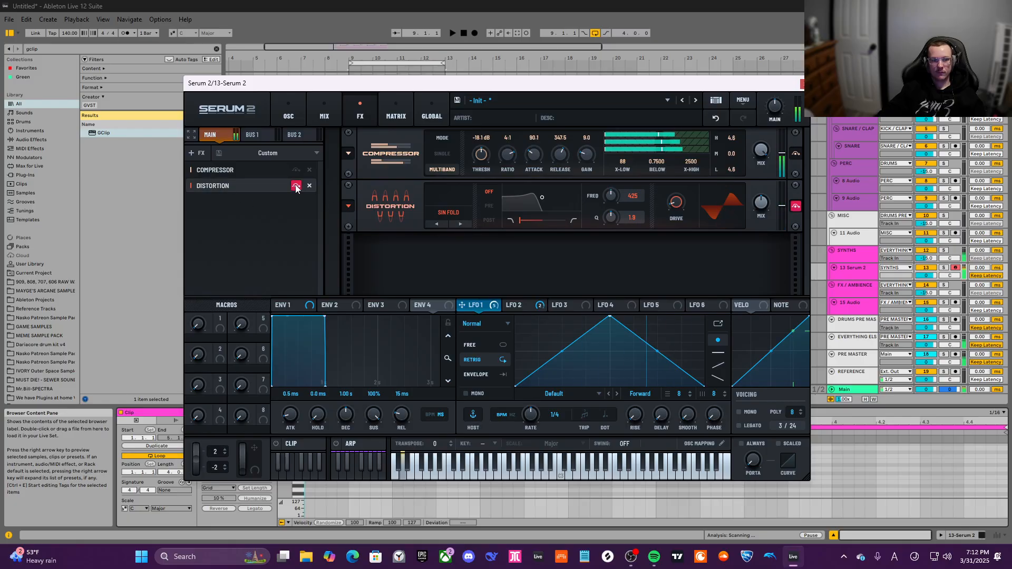
{"action": "left_click", "coordinate": [295, 186]}
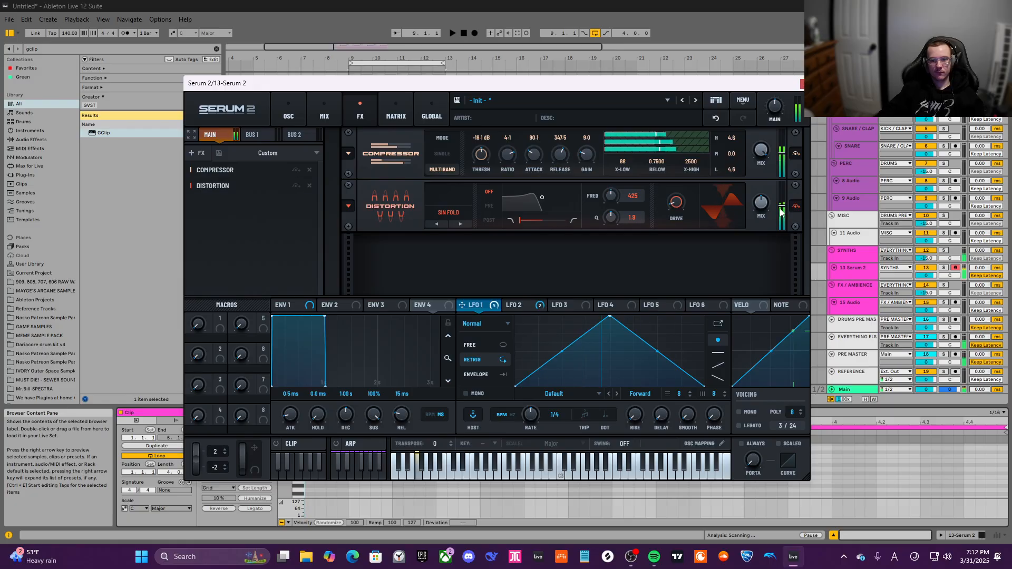
{"action": "mouse_move", "coordinate": [767, 200]}
{"action": "mouse_move", "coordinate": [767, 197]}
{"action": "left_mouse_down"}
{"action": "mouse_move", "coordinate": [777, 182]}
{"action": "mouse_move", "coordinate": [776, 193]}
{"action": "left_mouse_up"}
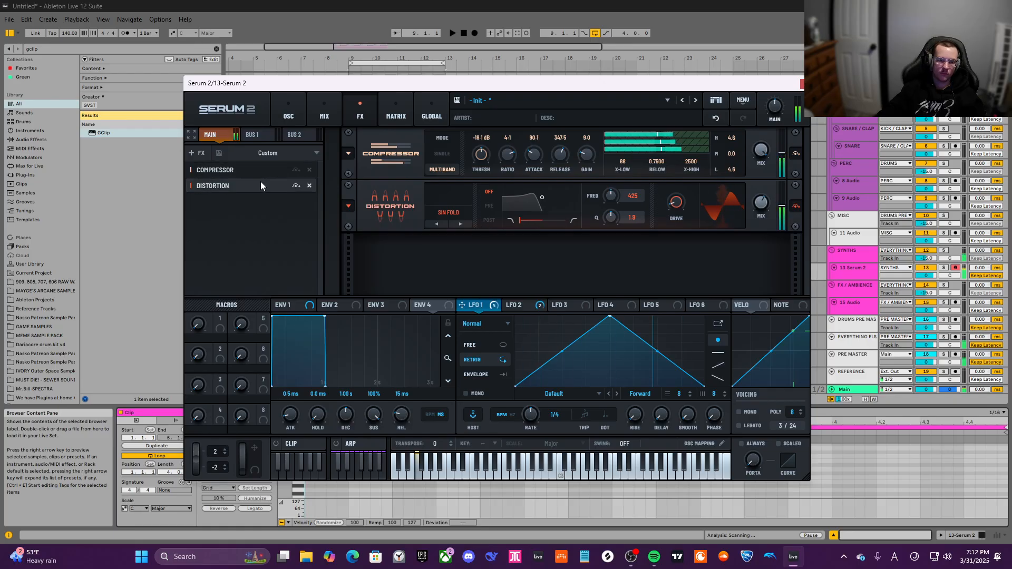
Move oscillator A's spectral position to an earlier point and return to the main effects rack
{"action": "left_click", "coordinate": [291, 112]}
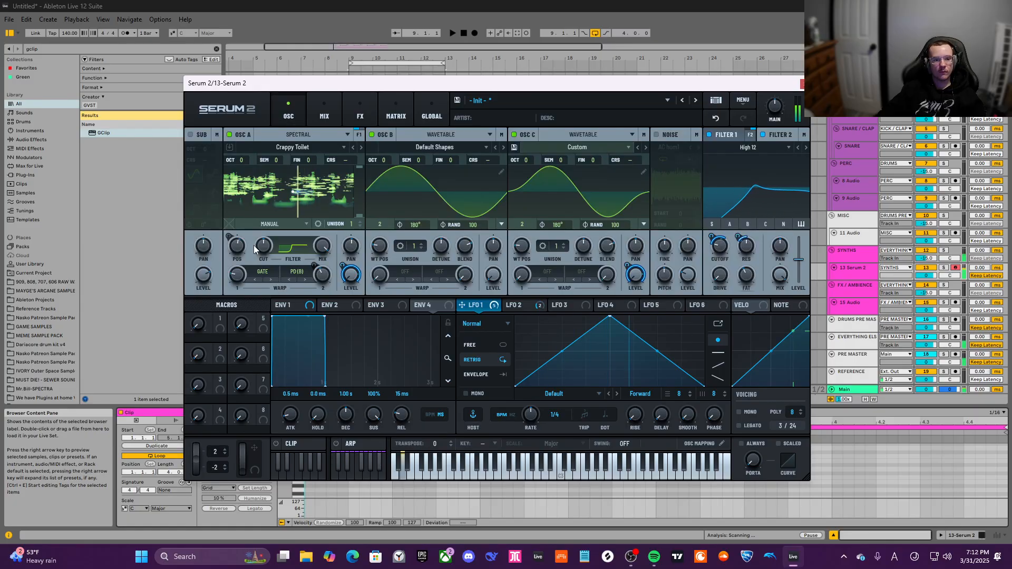
{"action": "left_click_drag", "start_coordinate": [232, 260], "coordinate": [228, 276]}
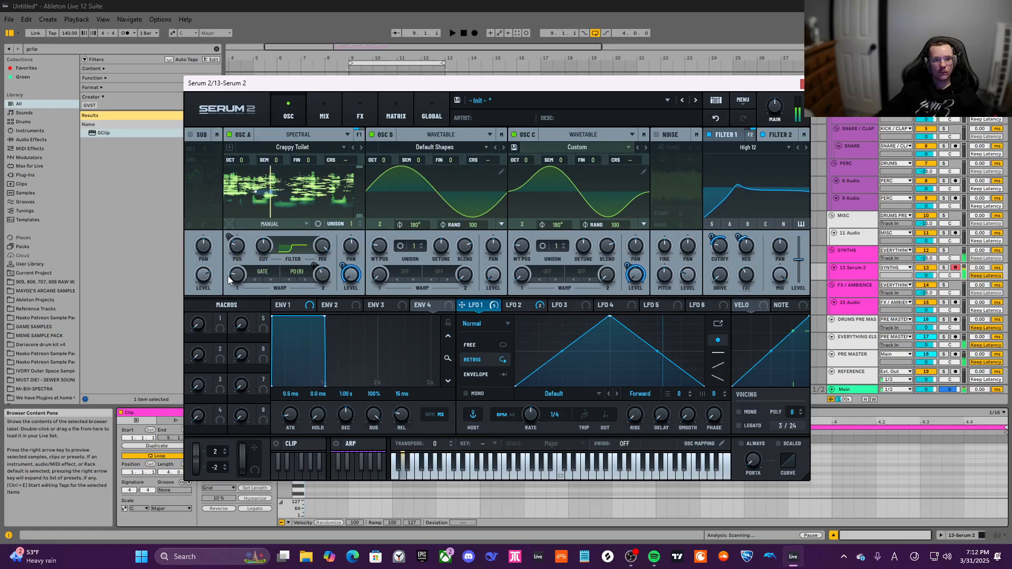
{"action": "left_click", "coordinate": [358, 108]}
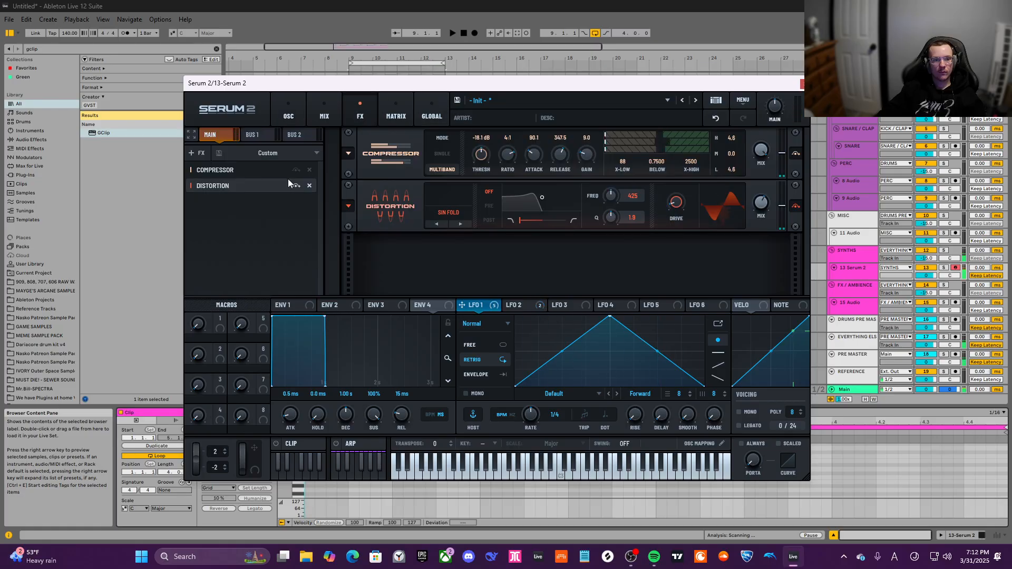
{"action": "left_click", "coordinate": [195, 154]}
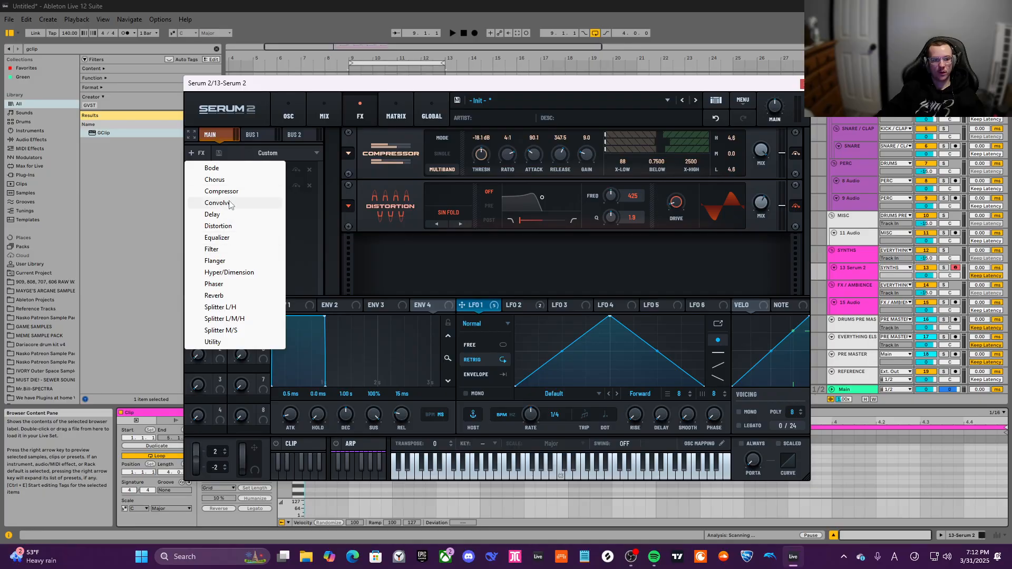
{"action": "left_click", "coordinate": [311, 252]}
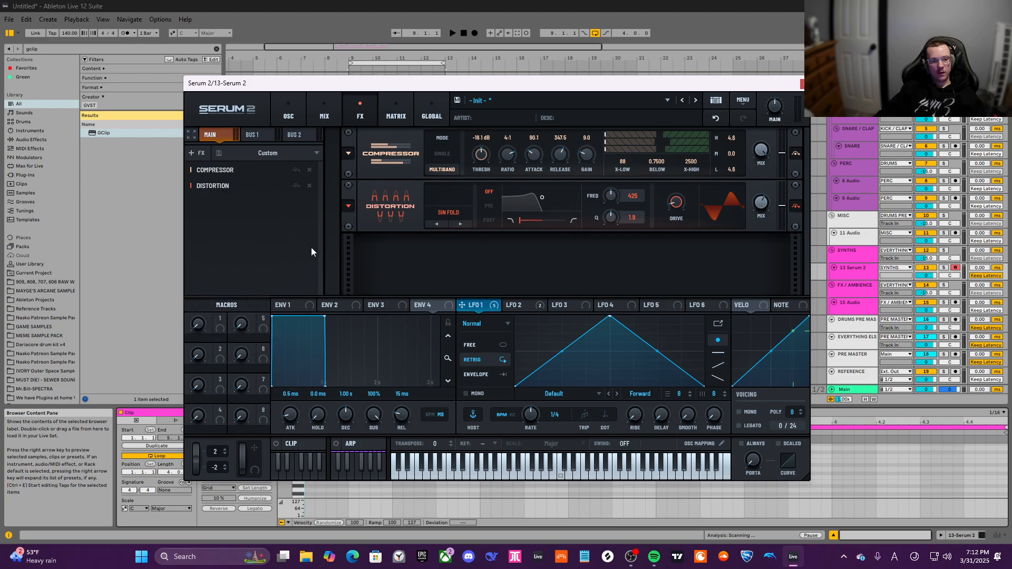
{"action": "left_click", "coordinate": [308, 106]}
{"action": "left_click", "coordinate": [296, 106]}
{"action": "left_click", "coordinate": [323, 106]}
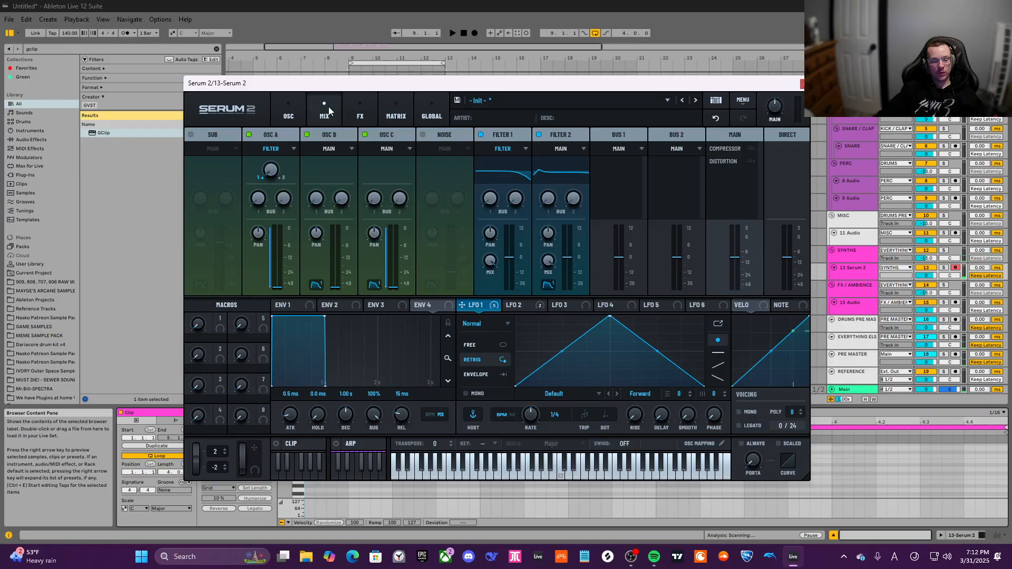
{"action": "left_click", "coordinate": [360, 108]}
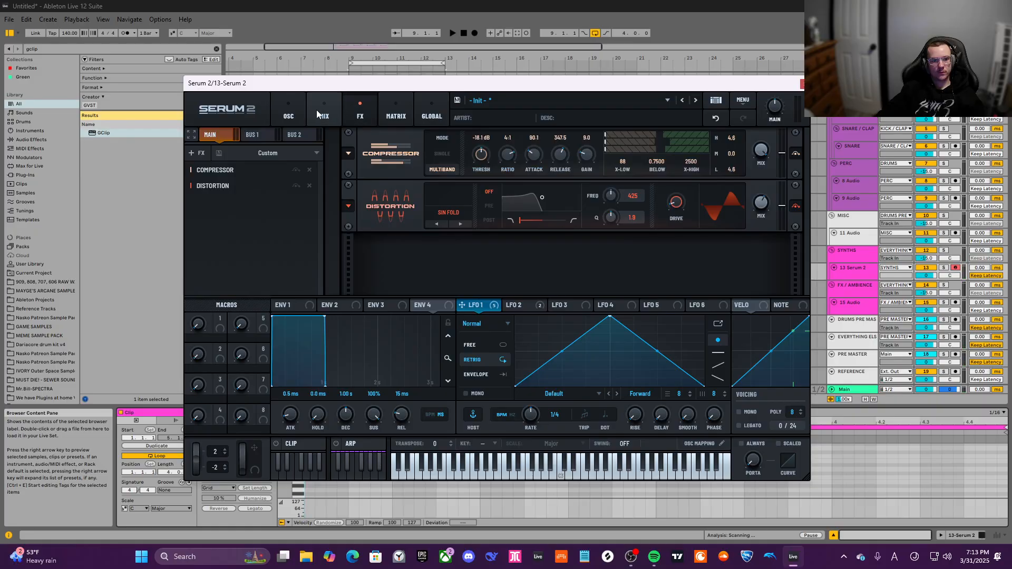
{"action": "left_click", "coordinate": [316, 110]}
{"action": "left_click", "coordinate": [361, 109]}
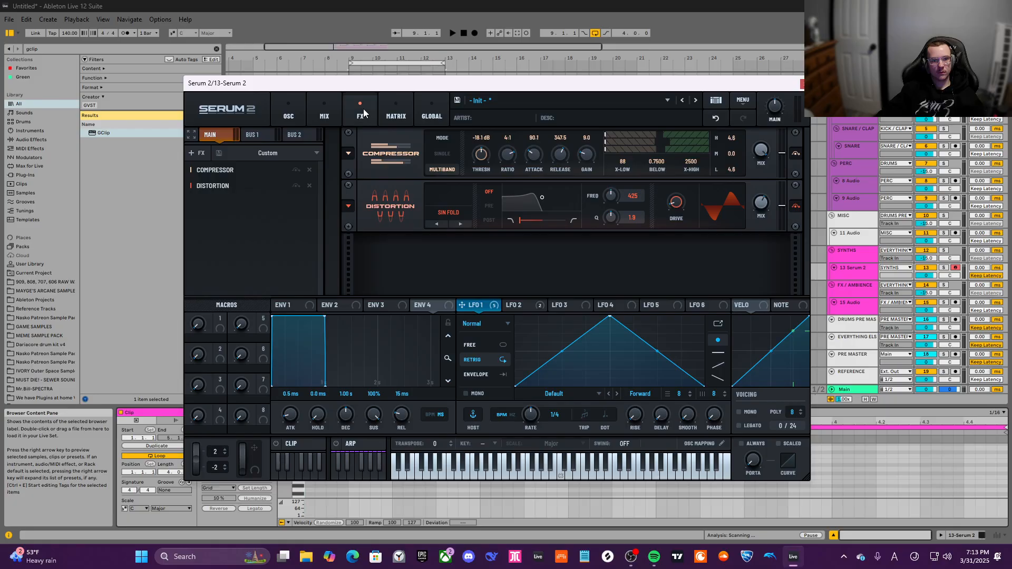
Add a Splitter L/H after the distortion and insert a Hyper/Dimension module in its highs band
{"action": "left_click", "coordinate": [213, 159]}
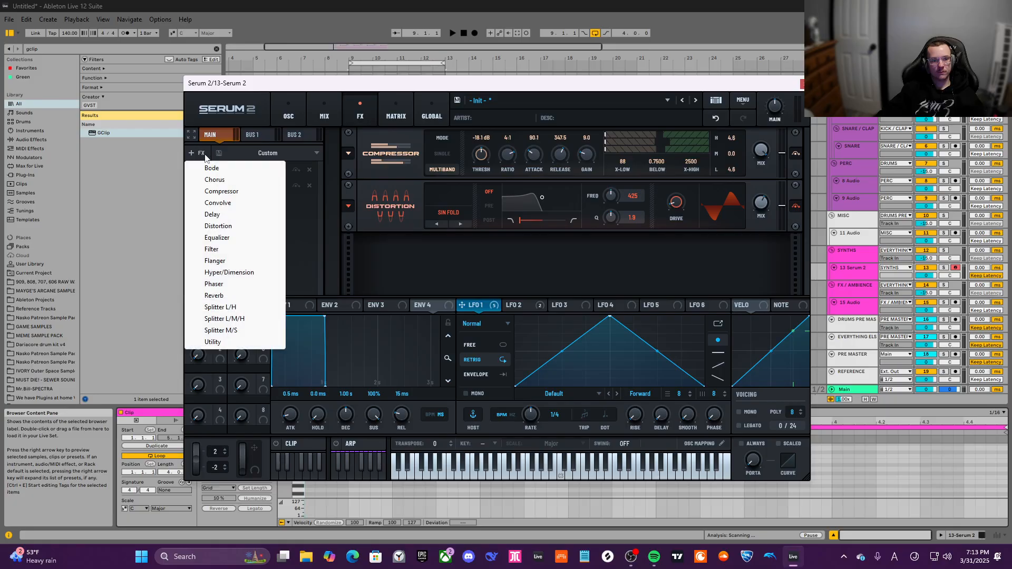
{"action": "left_click", "coordinate": [231, 307]}
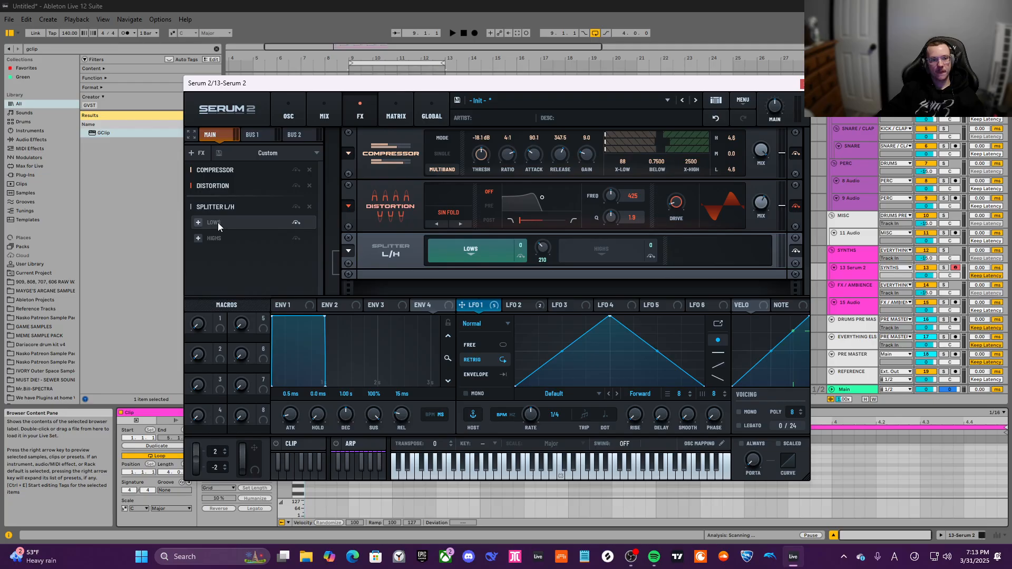
{"action": "left_click", "coordinate": [221, 238]}
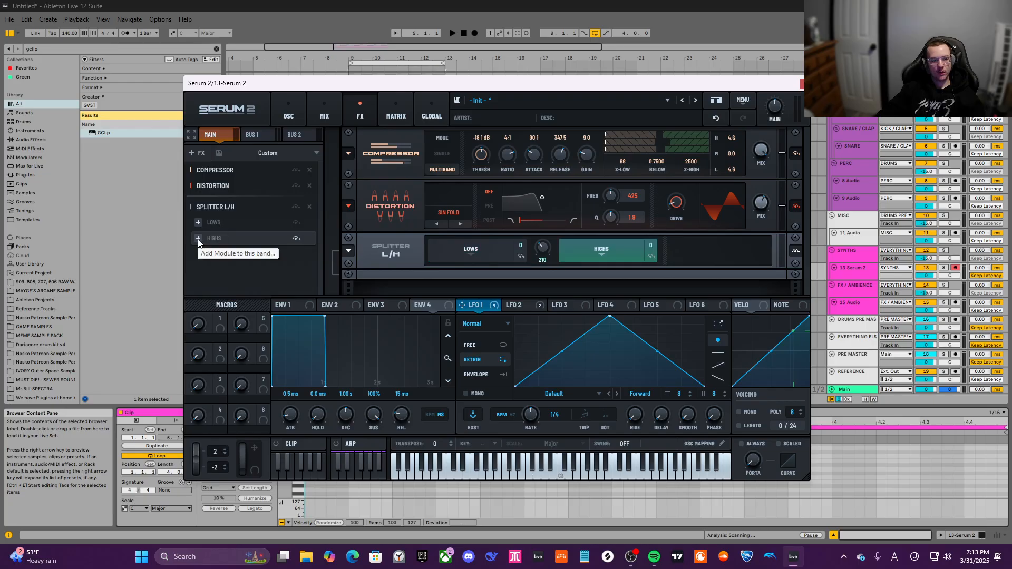
{"action": "left_click", "coordinate": [199, 238]}
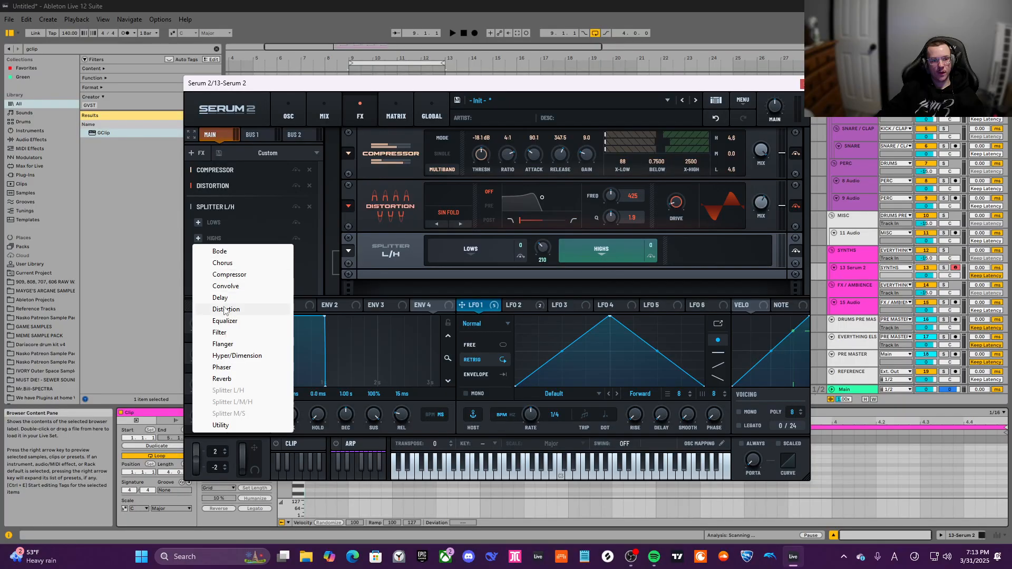
{"action": "left_click", "coordinate": [248, 356]}
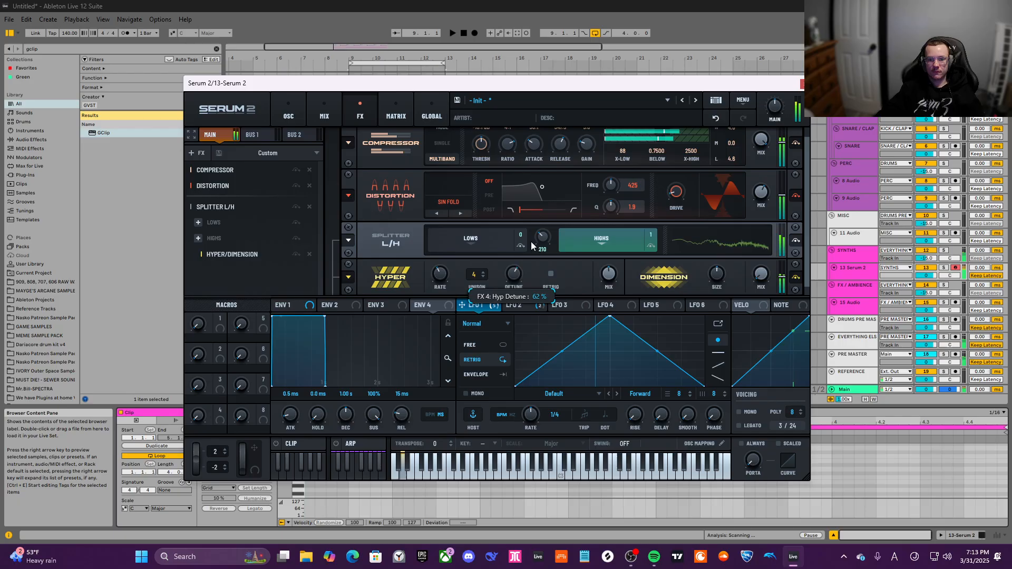
Set Hyper's detune to about 62% and unison to 7, lower its mix, and adjust Dimension's size and mix
{"action": "scroll", "coordinate": [474, 274], "scroll_direction": "up", "scroll_amount": 3}
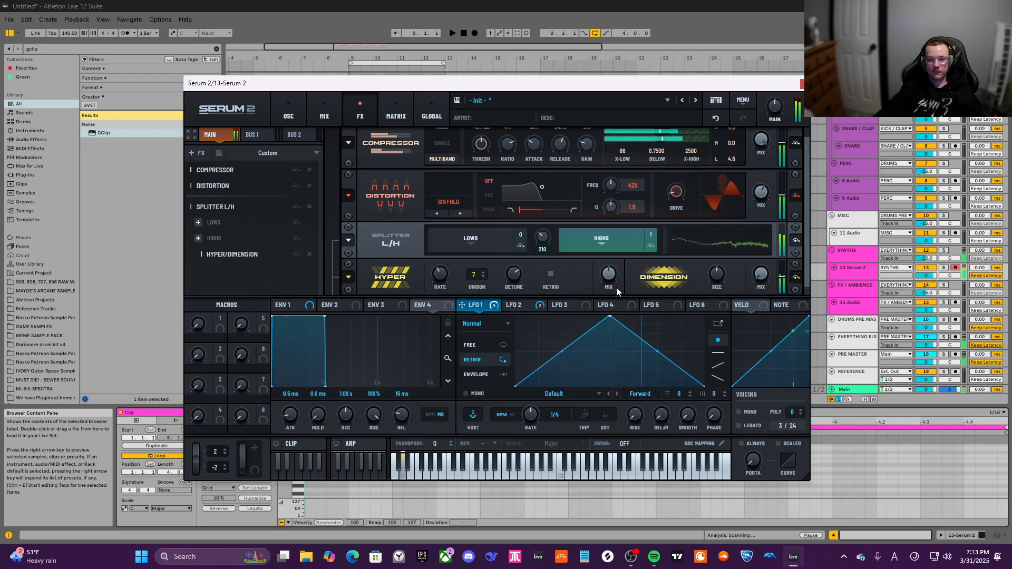
{"action": "mouse_move", "coordinate": [609, 276]}
{"action": "left_mouse_down"}
{"action": "mouse_move", "coordinate": [606, 303]}
{"action": "mouse_move", "coordinate": [608, 290]}
{"action": "left_mouse_up"}
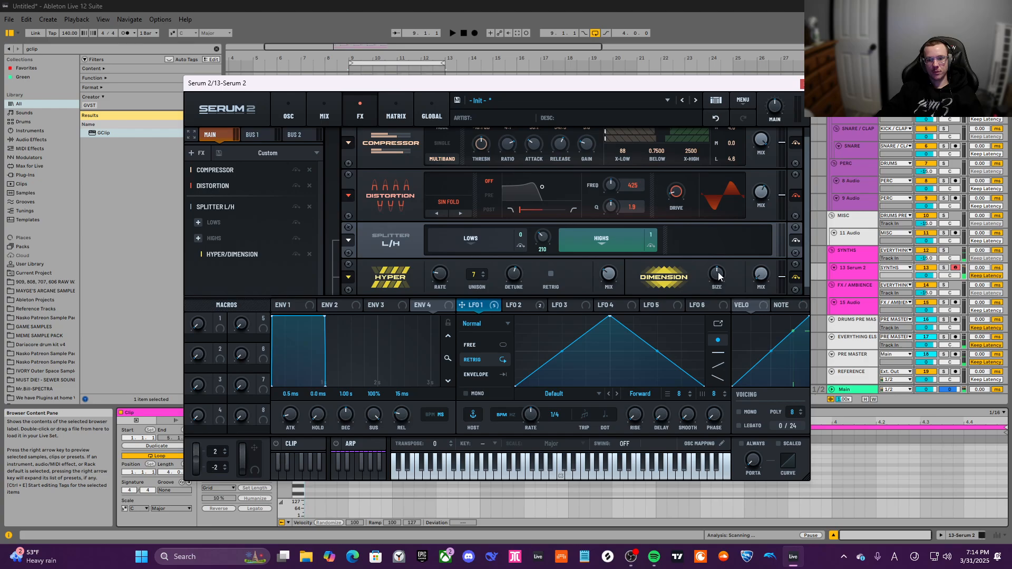
{"action": "left_click_drag", "start_coordinate": [711, 322], "coordinate": [710, 323]}
{"action": "mouse_move", "coordinate": [761, 274]}
{"action": "left_mouse_down"}
{"action": "mouse_move", "coordinate": [769, 242]}
{"action": "mouse_move", "coordinate": [770, 258]}
{"action": "left_mouse_up"}
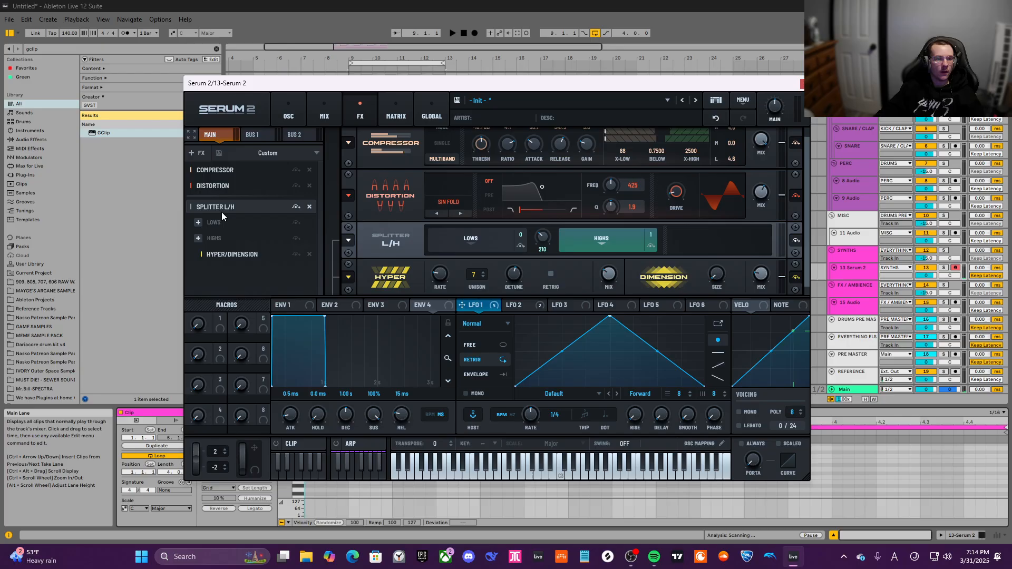
Add a Utility after the splitter, raise its mono bass frequency to about 148 Hz, and compare the sound with it bypassed
{"action": "left_click", "coordinate": [200, 153]}
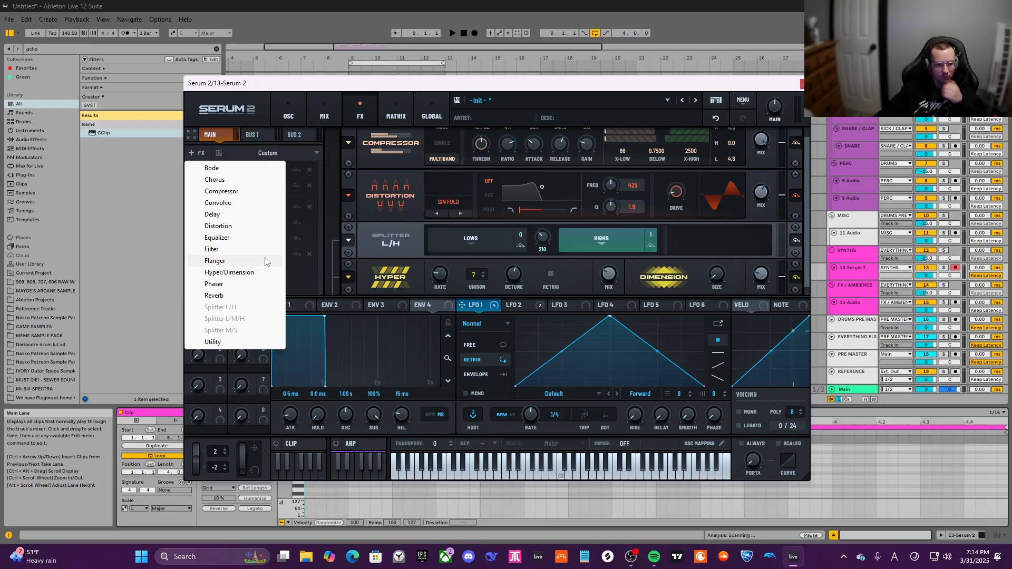
{"action": "left_click", "coordinate": [232, 342]}
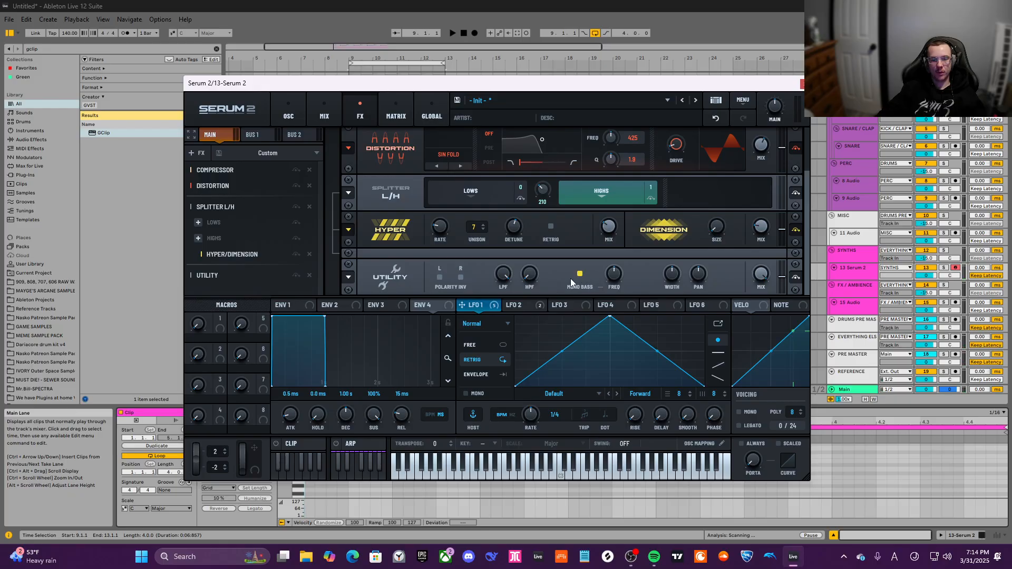
{"action": "mouse_move", "coordinate": [615, 281]}
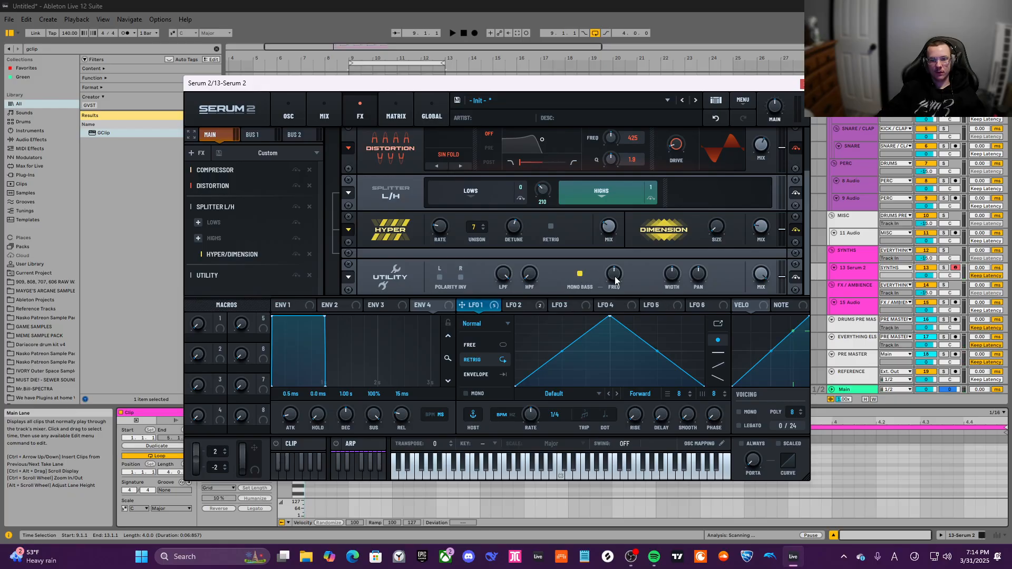
{"action": "left_click_drag", "start_coordinate": [615, 281], "coordinate": [620, 268]}
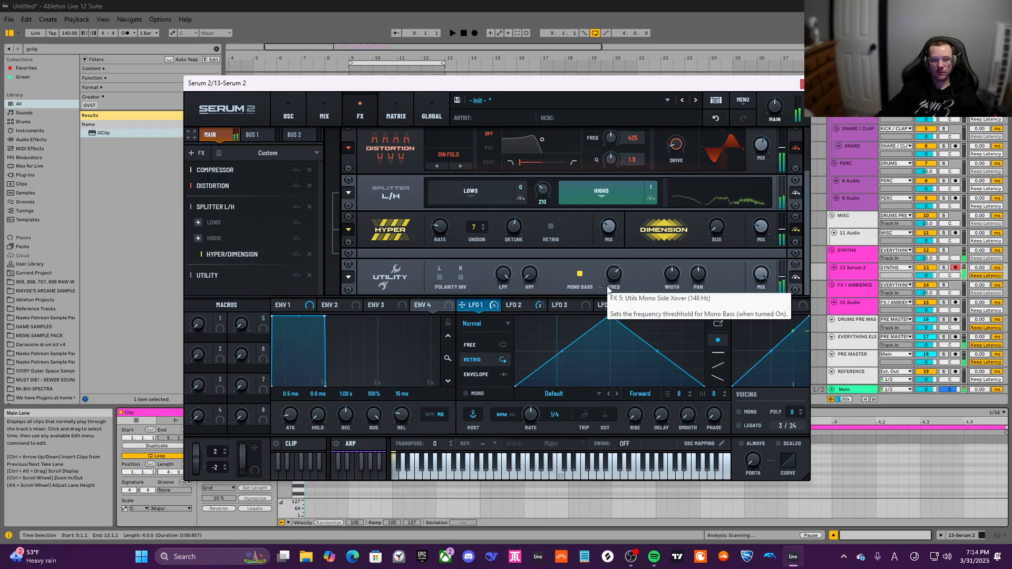
{"action": "left_click", "coordinate": [796, 277]}
{"action": "left_click", "coordinate": [795, 278]}
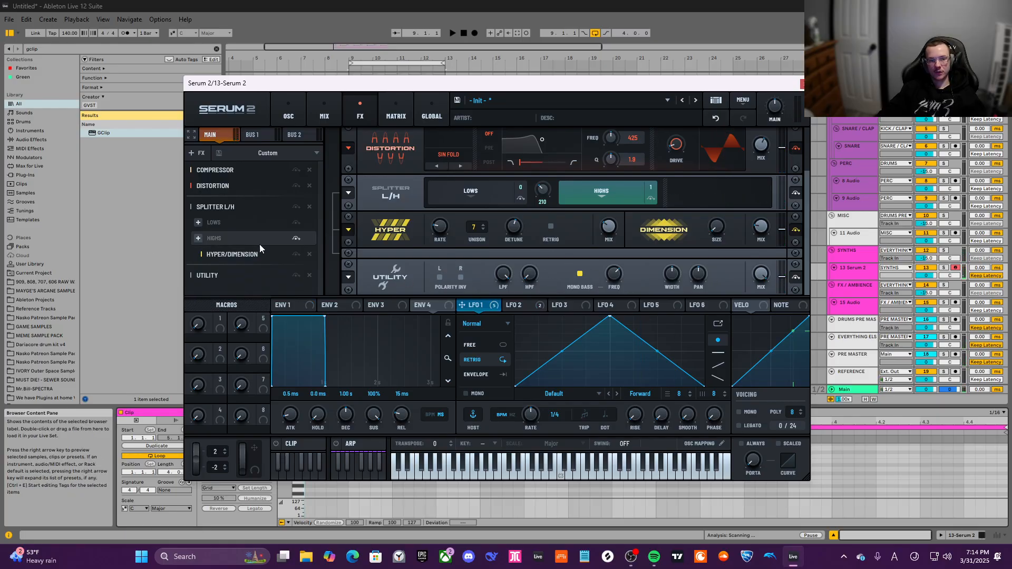
Add a Chorus to the main rack and move it into the splitter's highs band, ahead of Hyper/Dimension
{"action": "left_click", "coordinate": [285, 105]}
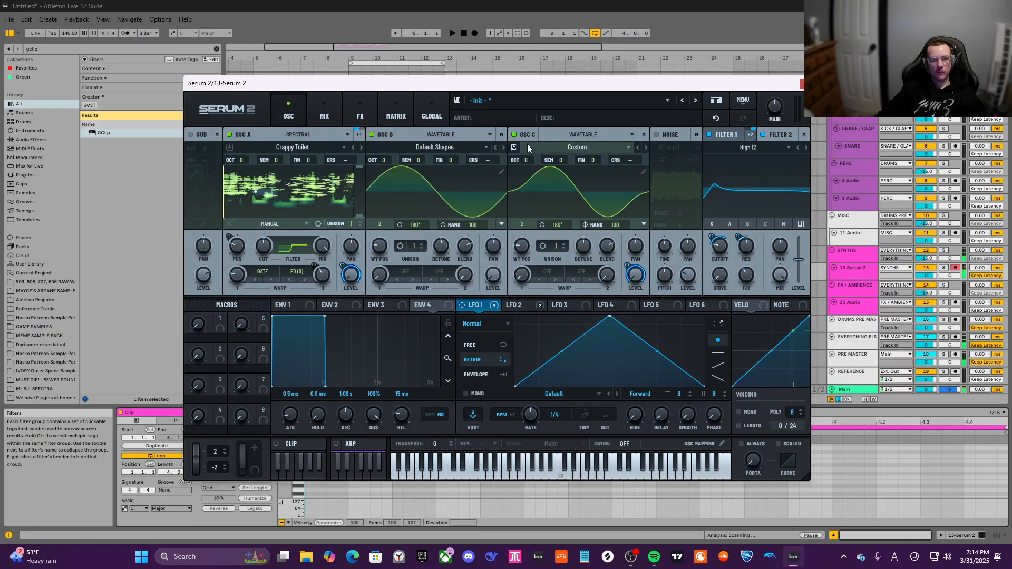
{"action": "left_click", "coordinate": [376, 115]}
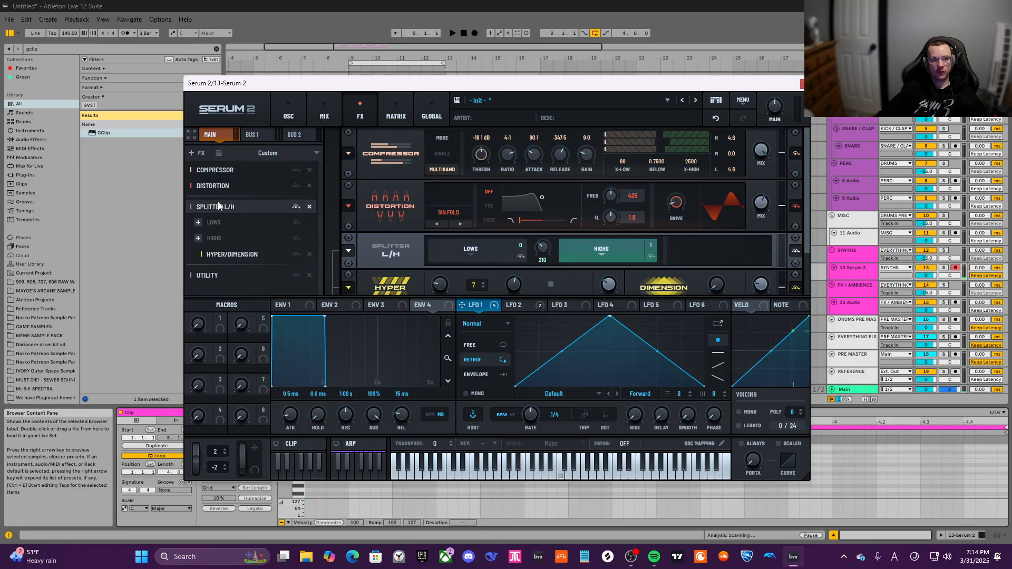
{"action": "left_click", "coordinate": [193, 154]}
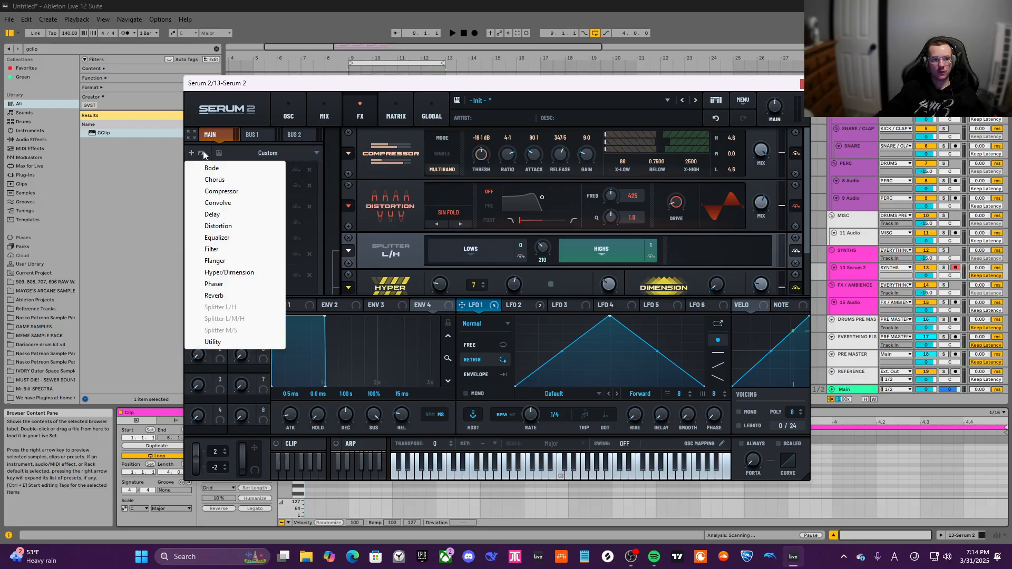
{"action": "left_click", "coordinate": [216, 180]}
{"action": "left_click_drag", "start_coordinate": [196, 288], "coordinate": [234, 249]}
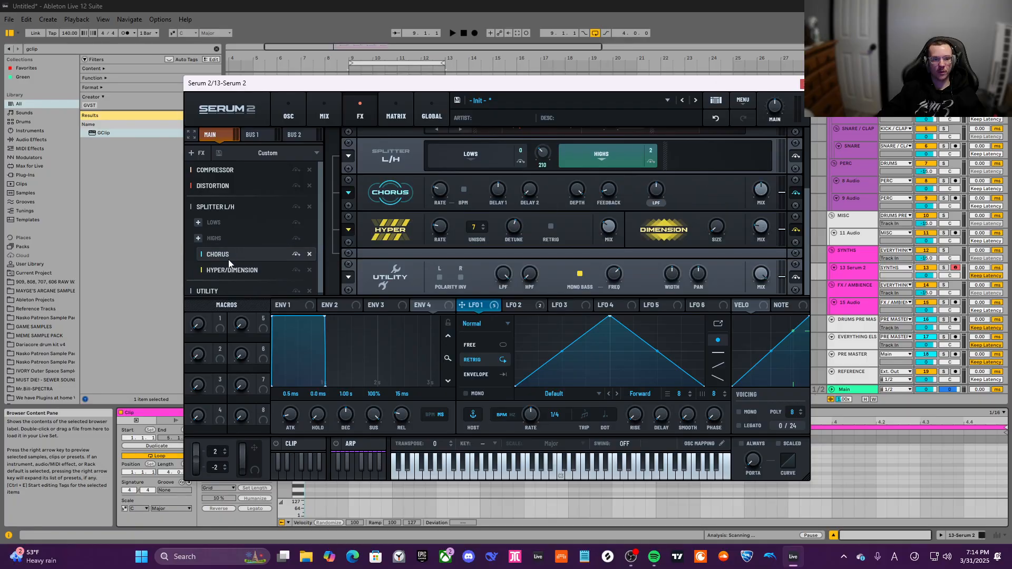
Load the Kitsune factory preset in the chorus
{"action": "left_click", "coordinate": [349, 193]}
{"action": "mouse_move", "coordinate": [378, 197]}
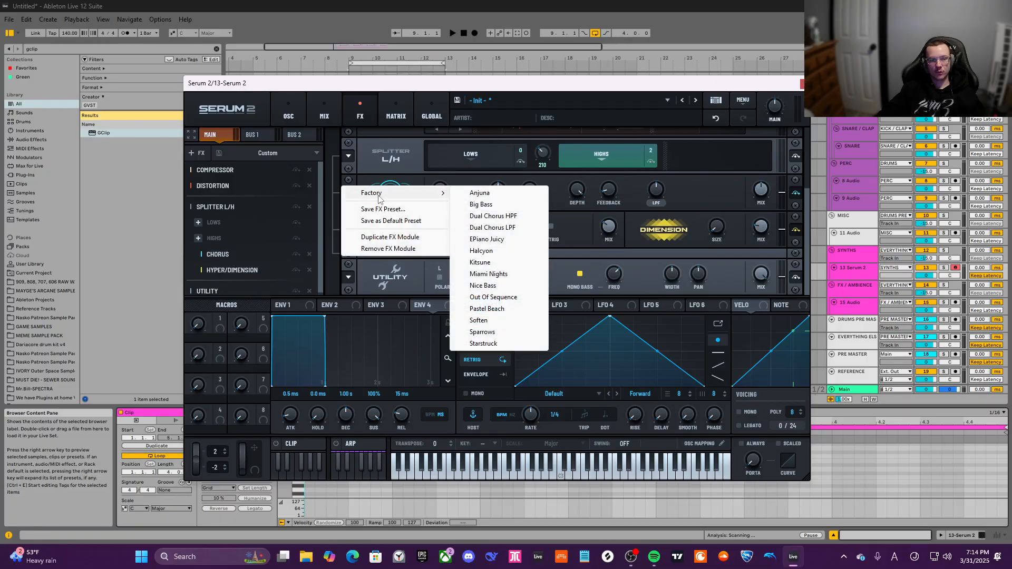
{"action": "left_click", "coordinate": [492, 264]}
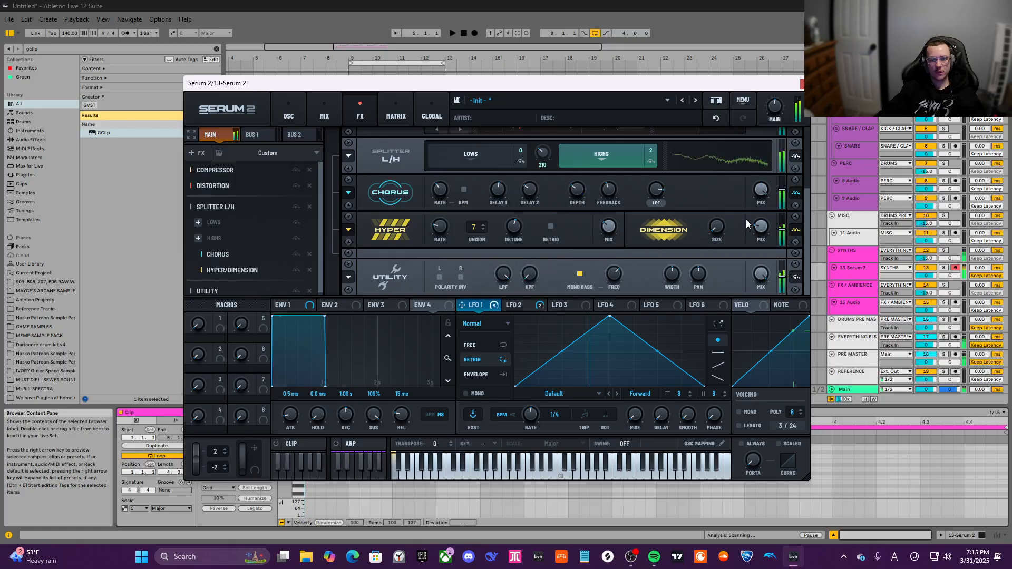
Compare the sound with the Chorus bypassed, and remove it from the splitter's highs band
{"action": "left_click", "coordinate": [296, 254]}
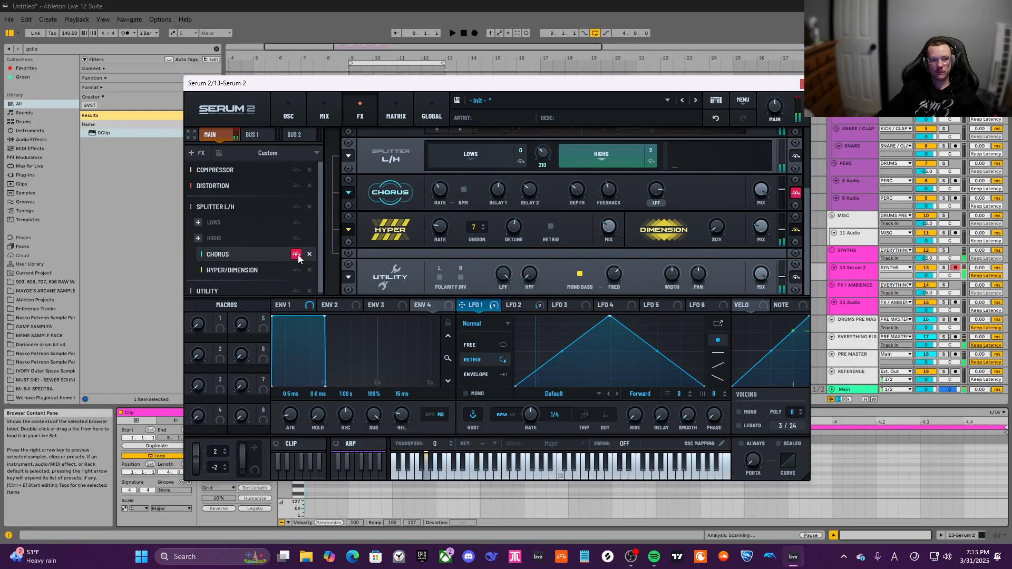
{"action": "left_click", "coordinate": [297, 254]}
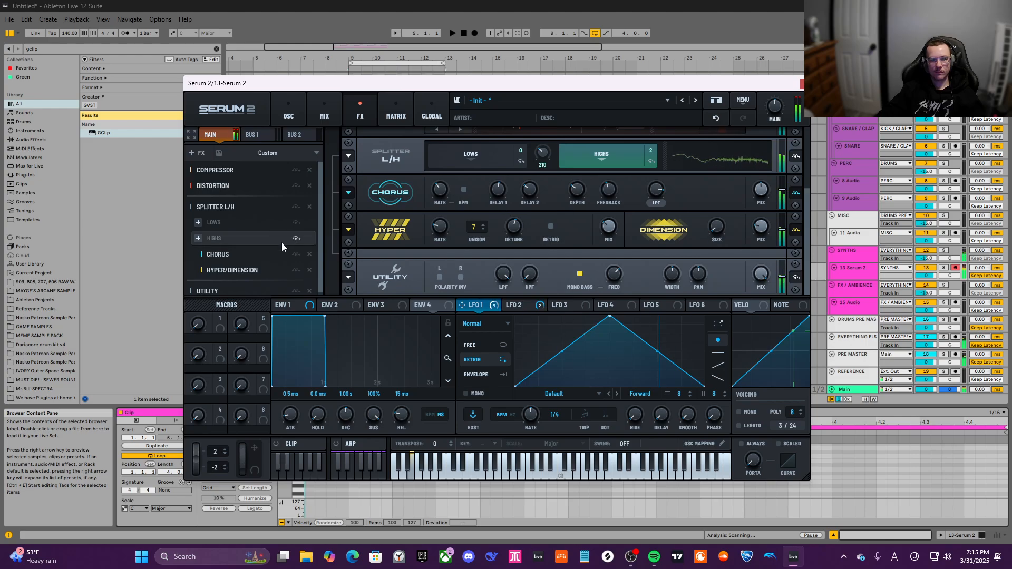
{"action": "left_click", "coordinate": [309, 255]}
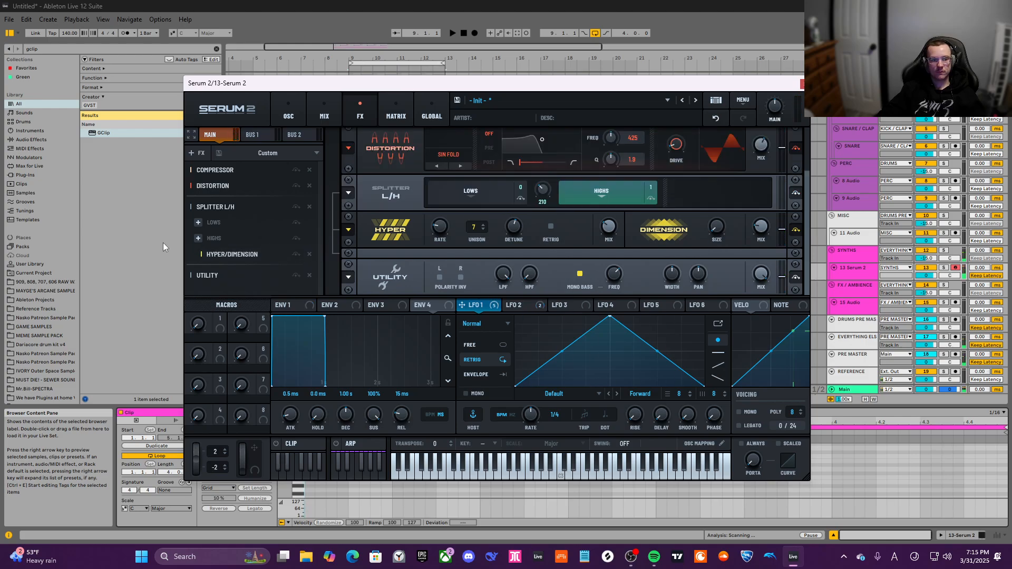
Add a Delay to the splitter's highs band, lower its feedback slightly and set both linked delay times to 1/8 triplet
{"action": "left_click", "coordinate": [199, 238]}
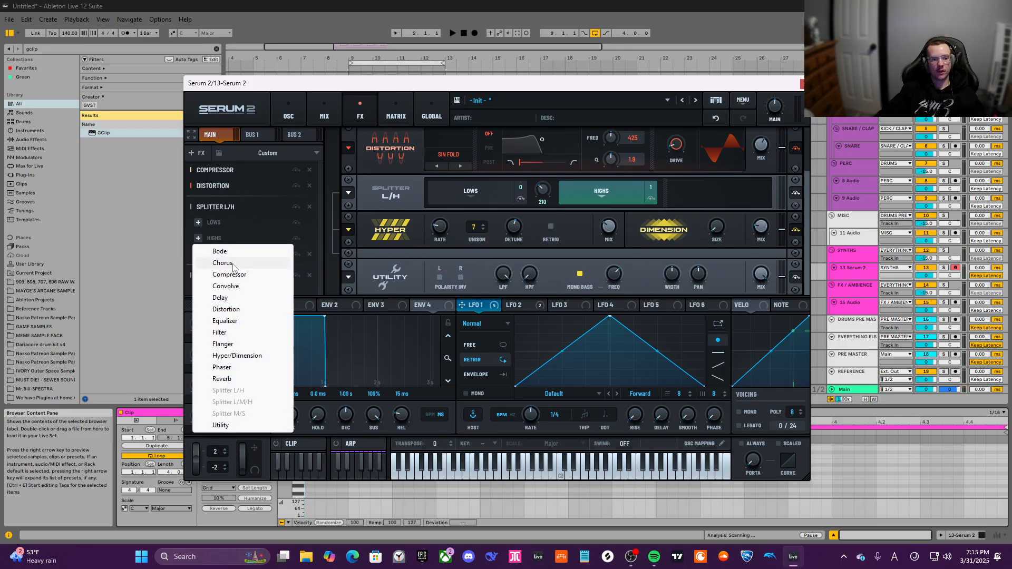
{"action": "left_click", "coordinate": [216, 294]}
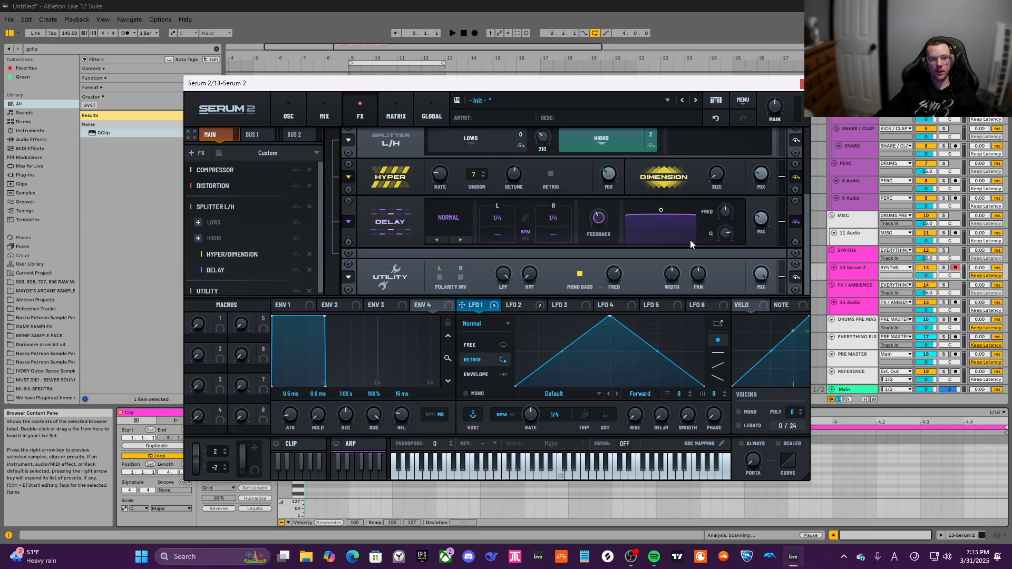
{"action": "left_click_drag", "start_coordinate": [591, 215], "coordinate": [593, 228]}
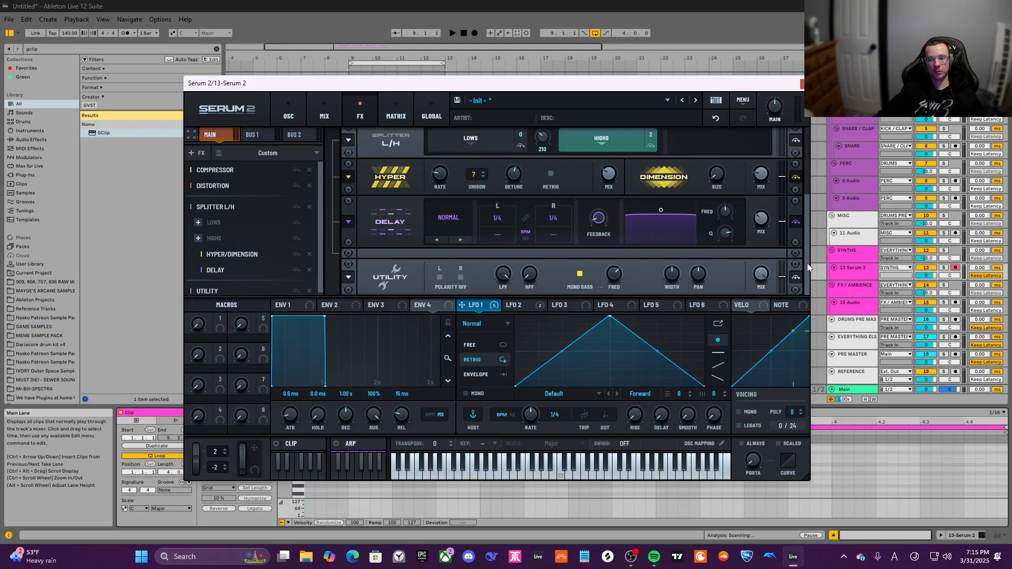
{"action": "key", "text": "a"}
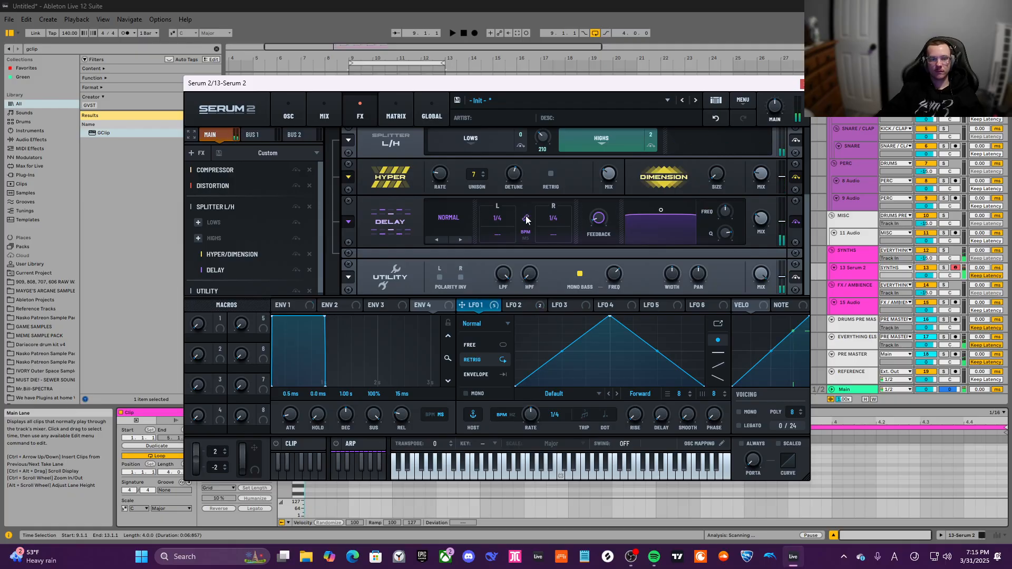
{"action": "mouse_move", "coordinate": [499, 218]}
{"action": "left_mouse_down"}
{"action": "mouse_move", "coordinate": [508, 208]}
{"action": "mouse_move", "coordinate": [505, 229]}
{"action": "left_mouse_up"}
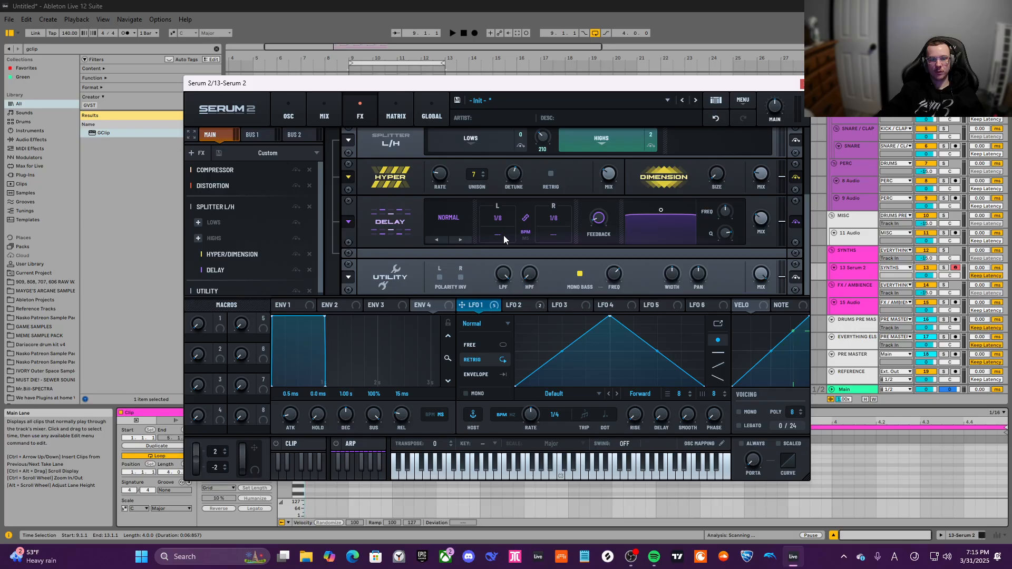
{"action": "key", "text": "a"}
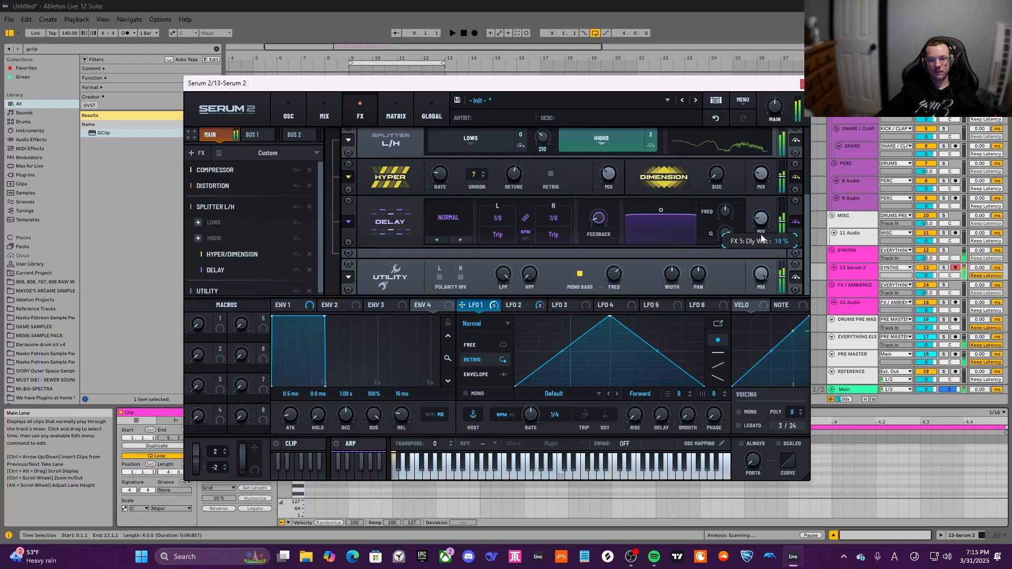
Set the Delay's wet mix to about 12% while auditioning notes, keeping its mode on Normal
{"action": "key", "text": "a"}
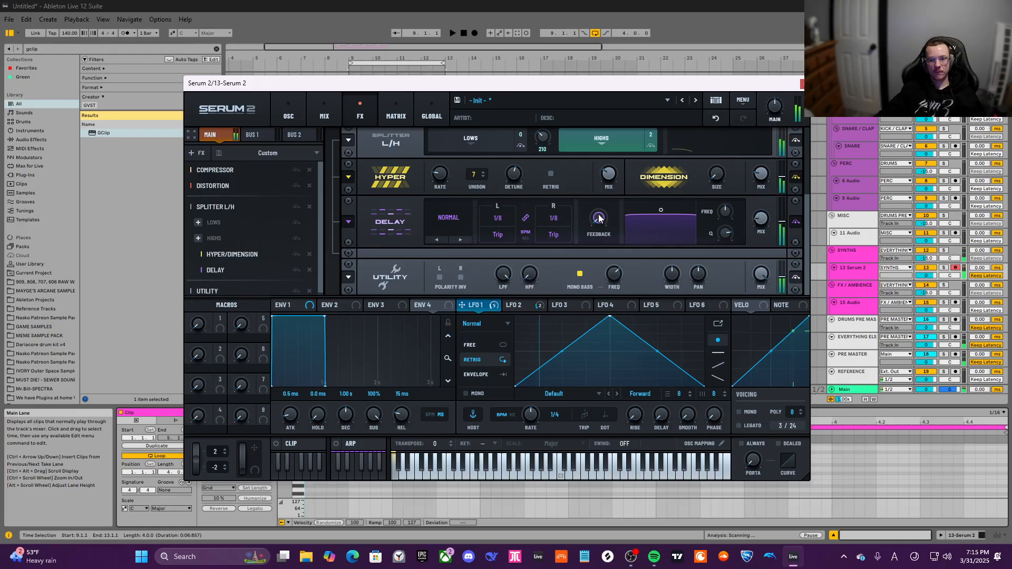
{"action": "key", "text": "a"}
{"action": "scroll", "coordinate": [759, 218], "scroll_direction": "up", "scroll_amount": 1}
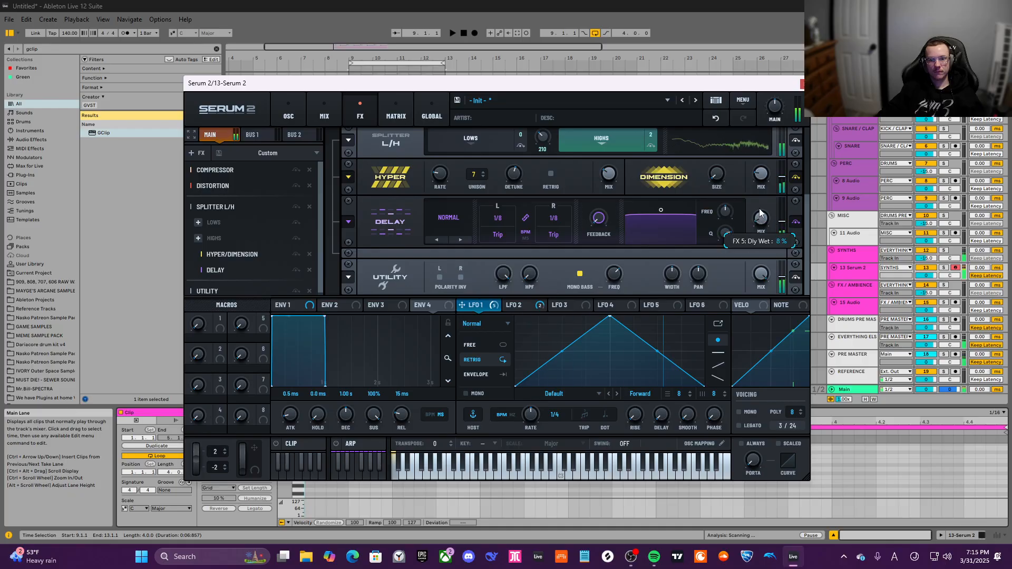
{"action": "scroll", "coordinate": [759, 208], "scroll_direction": "up", "scroll_amount": 2}
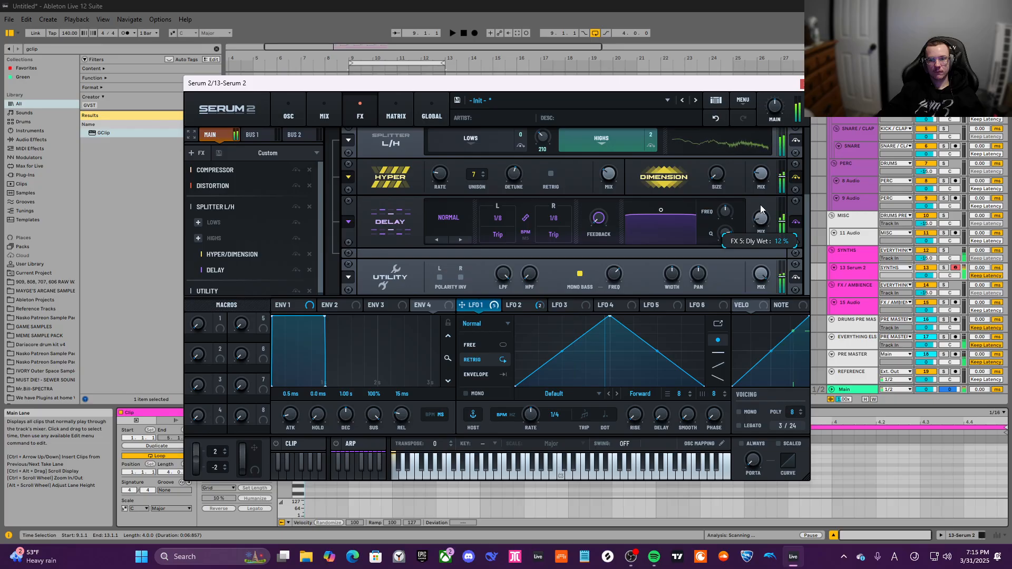
{"action": "scroll", "coordinate": [760, 208], "scroll_direction": "up", "scroll_amount": 1}
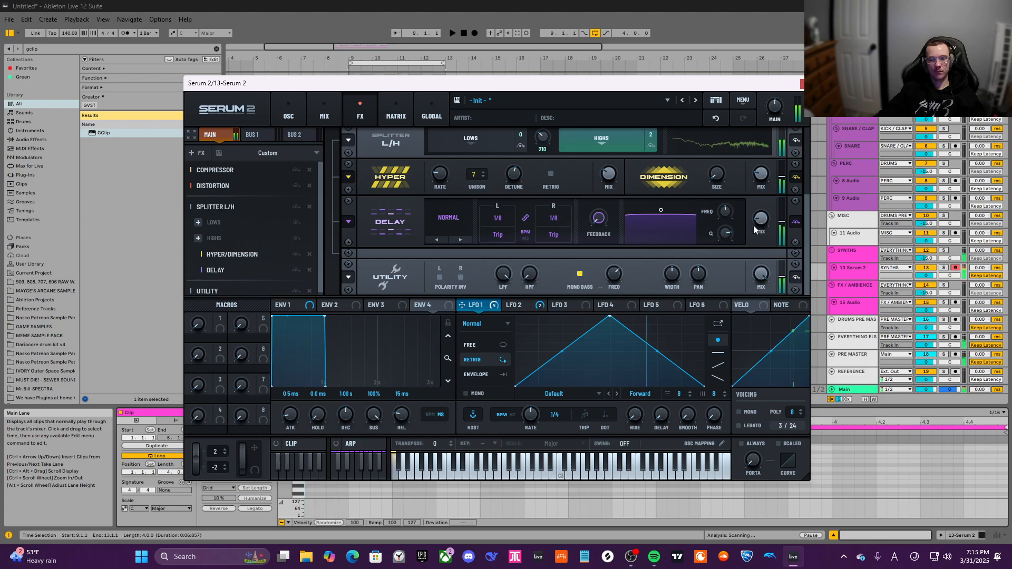
{"action": "left_click", "coordinate": [455, 216]}
{"action": "left_click", "coordinate": [455, 218]}
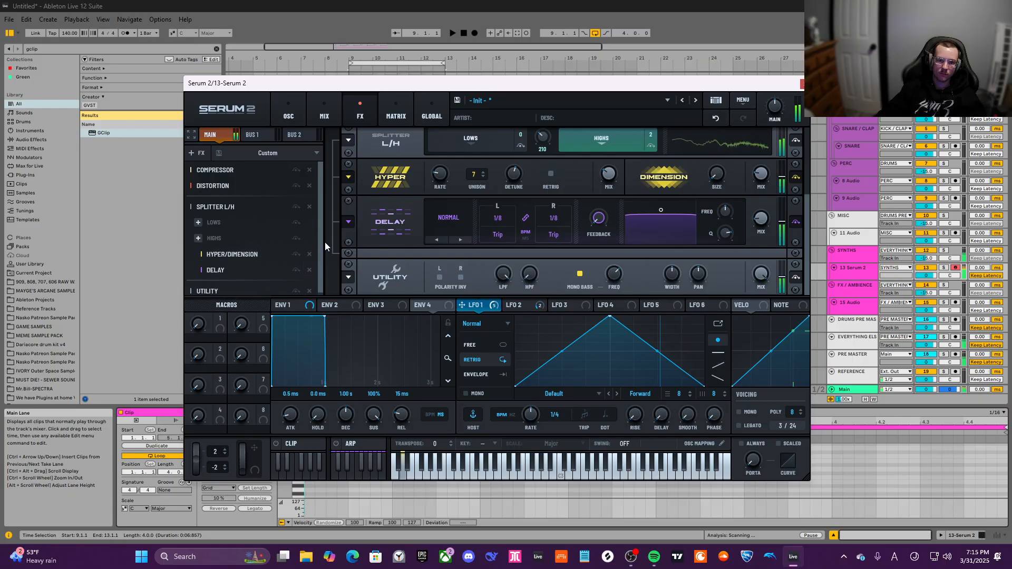
Return to the oscillators and step back through OSC A's spectral sources past Corpusbode Phaser to Clicky Robot
{"action": "left_click", "coordinate": [297, 113]}
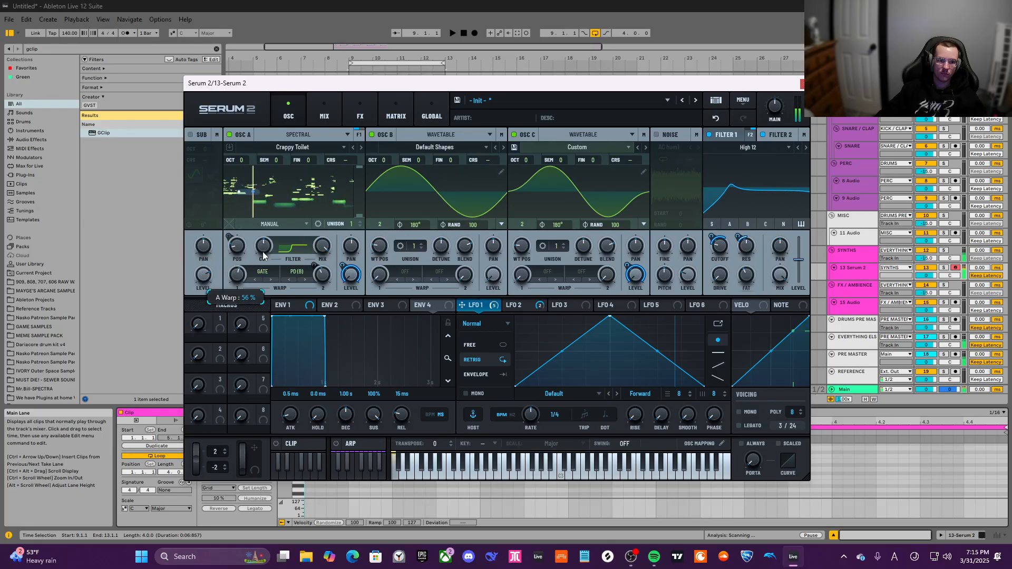
{"action": "left_click", "coordinate": [353, 148]}
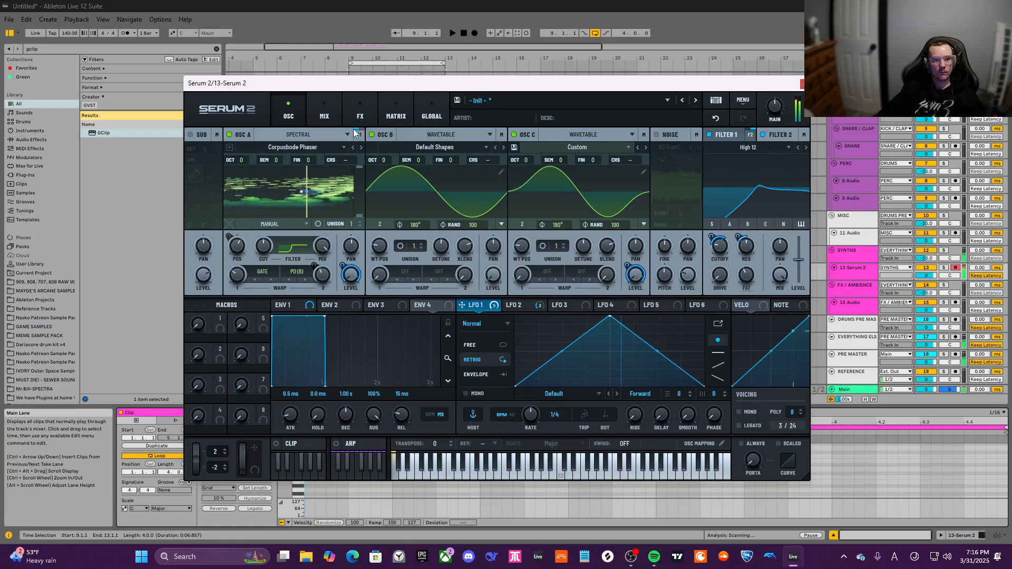
{"action": "left_click", "coordinate": [353, 148]}
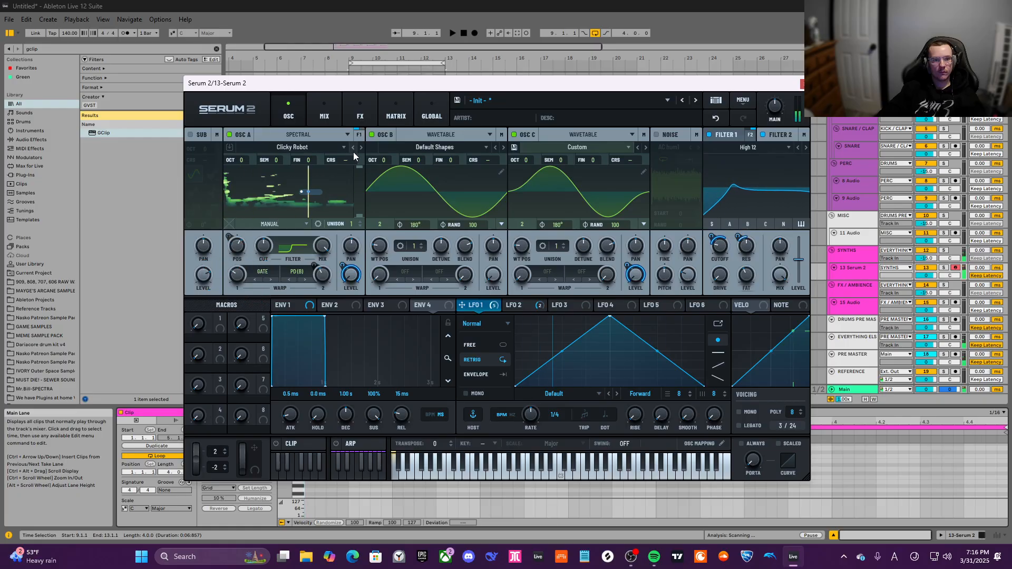
{"action": "left_click", "coordinate": [326, 115]}
{"action": "left_click", "coordinate": [284, 105]}
{"action": "left_click", "coordinate": [359, 107]}
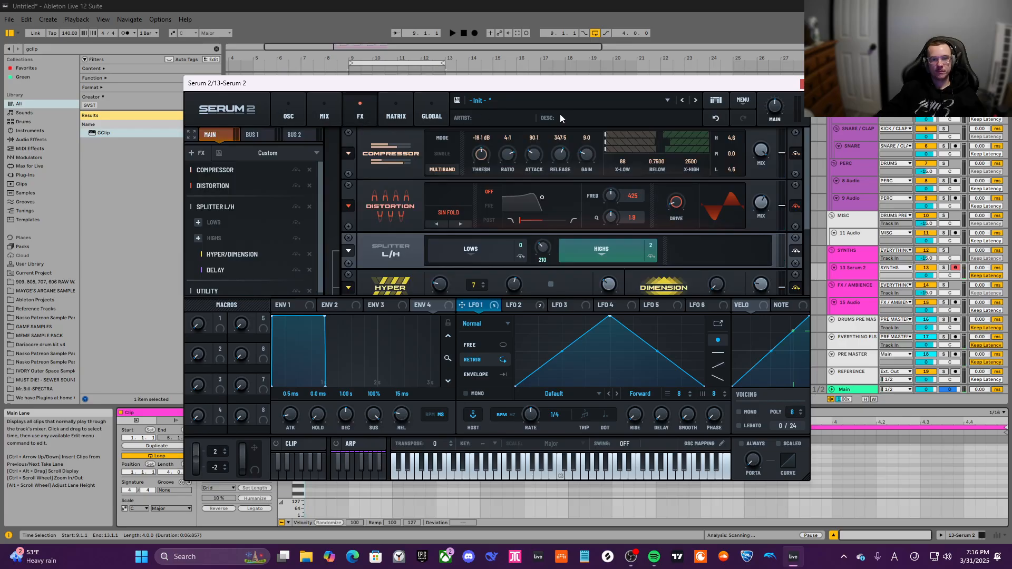
{"action": "left_click", "coordinate": [296, 108]}
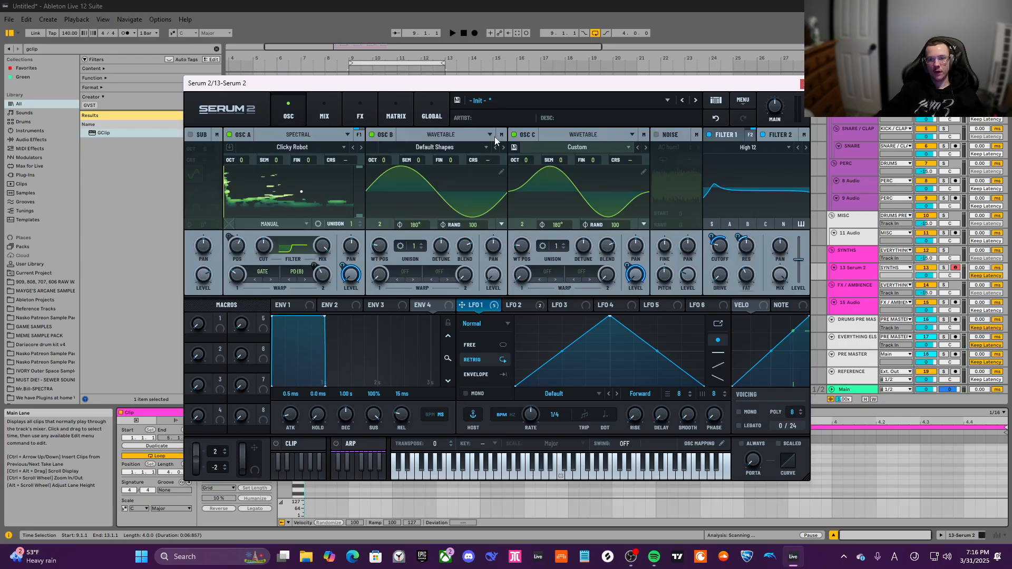